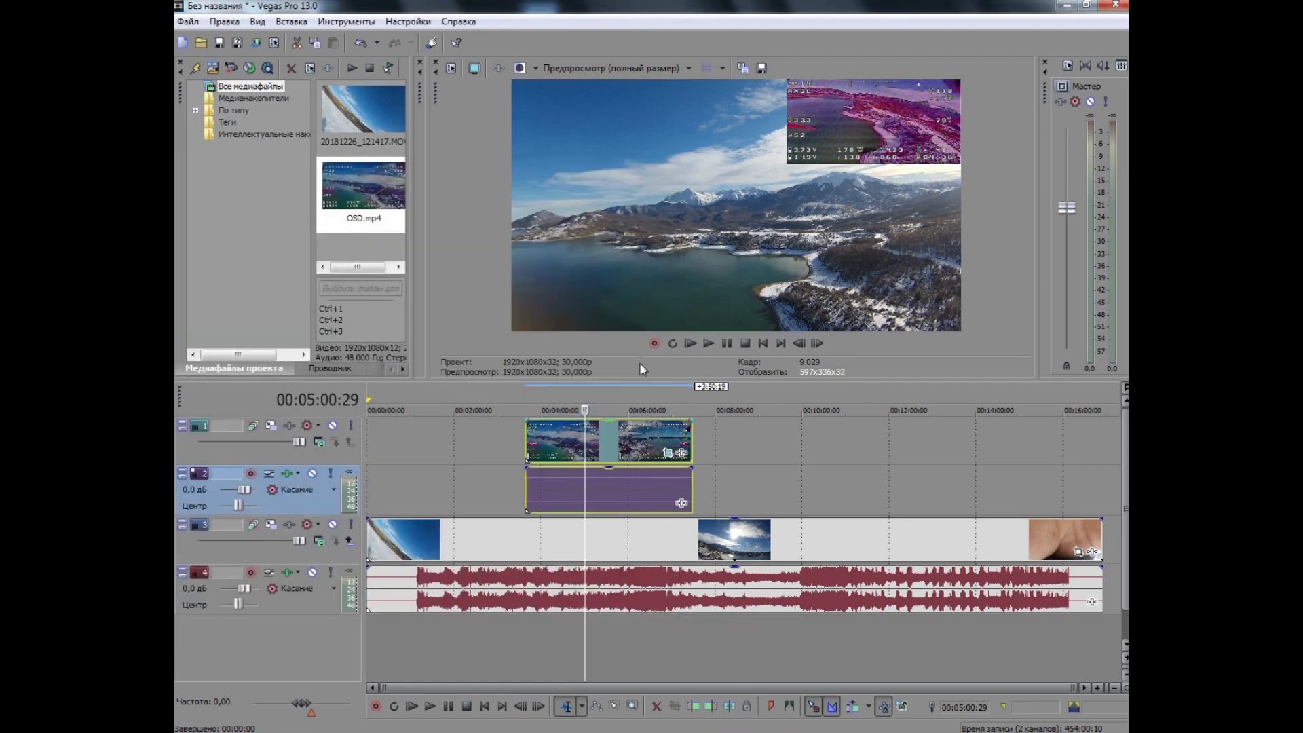
# Step: Compare the OSD and camera pictures along the timeline, and shift the OSD clip to start at about 00:04:18 to synchronize it with the camera footage
pyautogui.moveTo(585, 410); pyautogui.dragTo(585, 410)
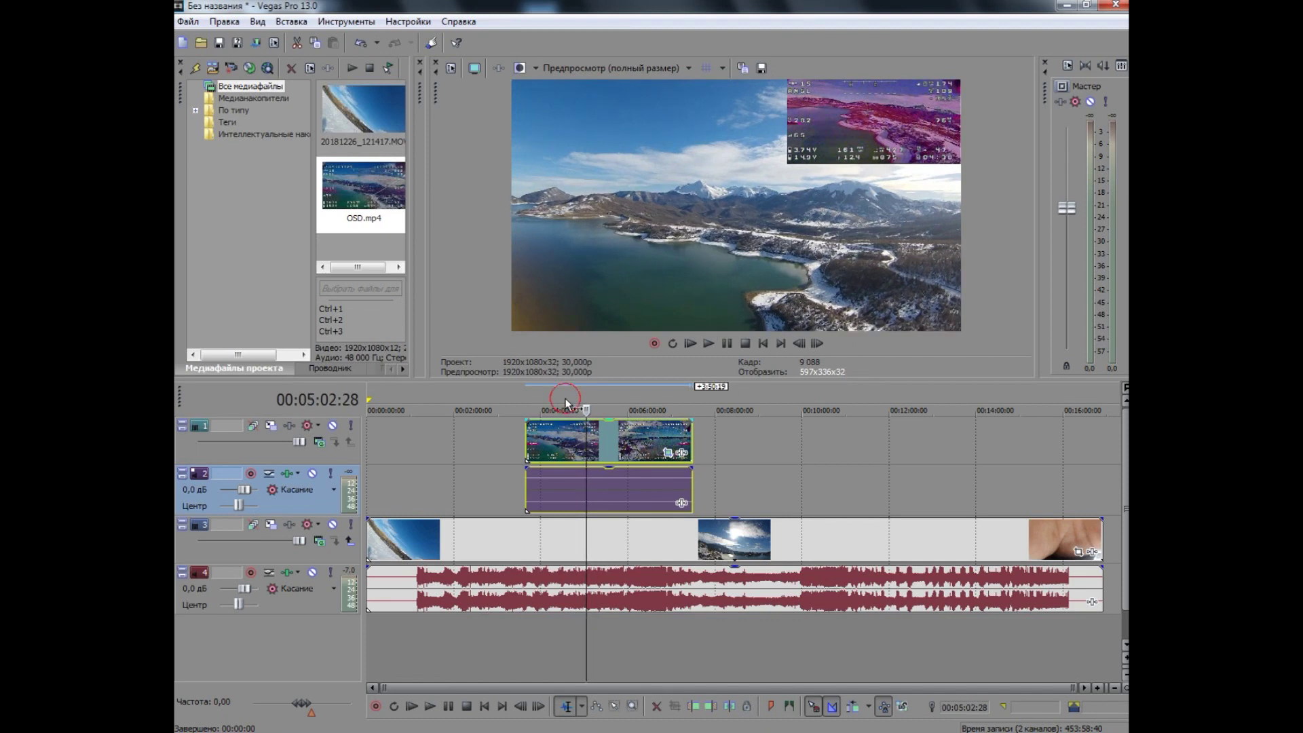
pyautogui.click(566, 400)
pyautogui.click(558, 400)
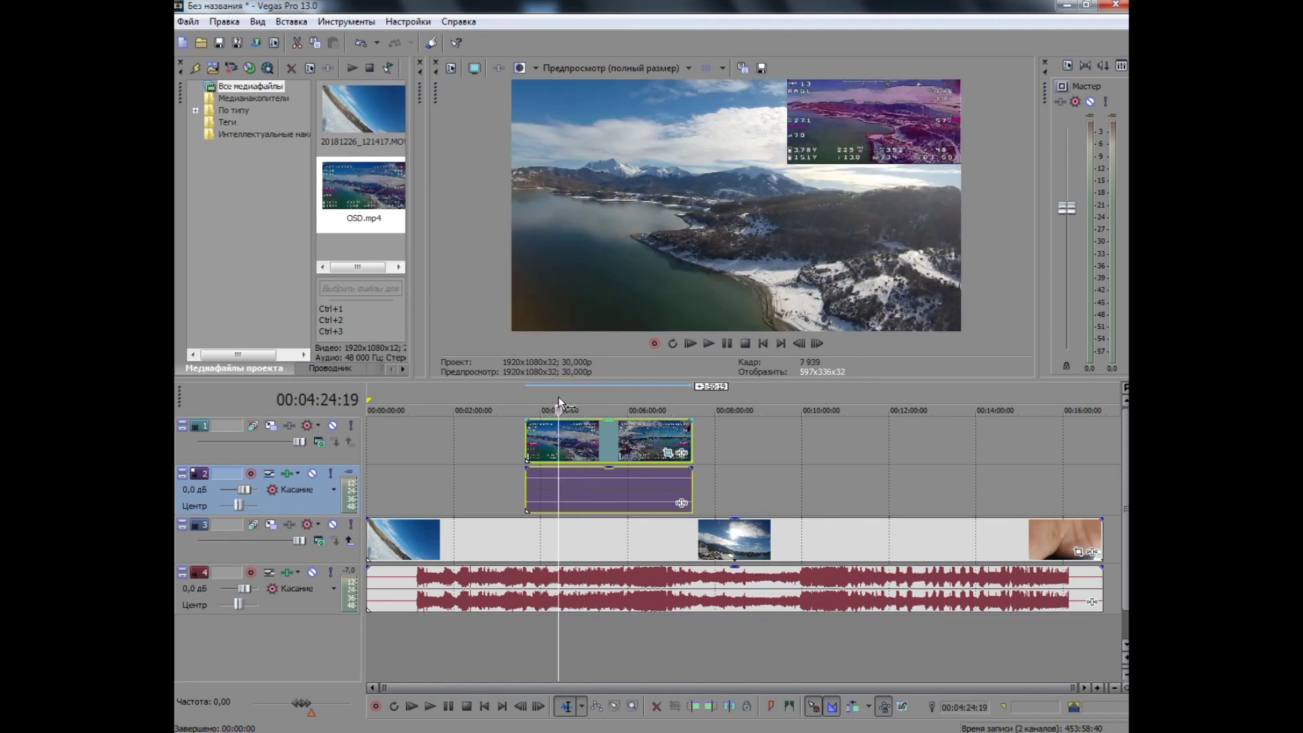
pyautogui.click(555, 399)
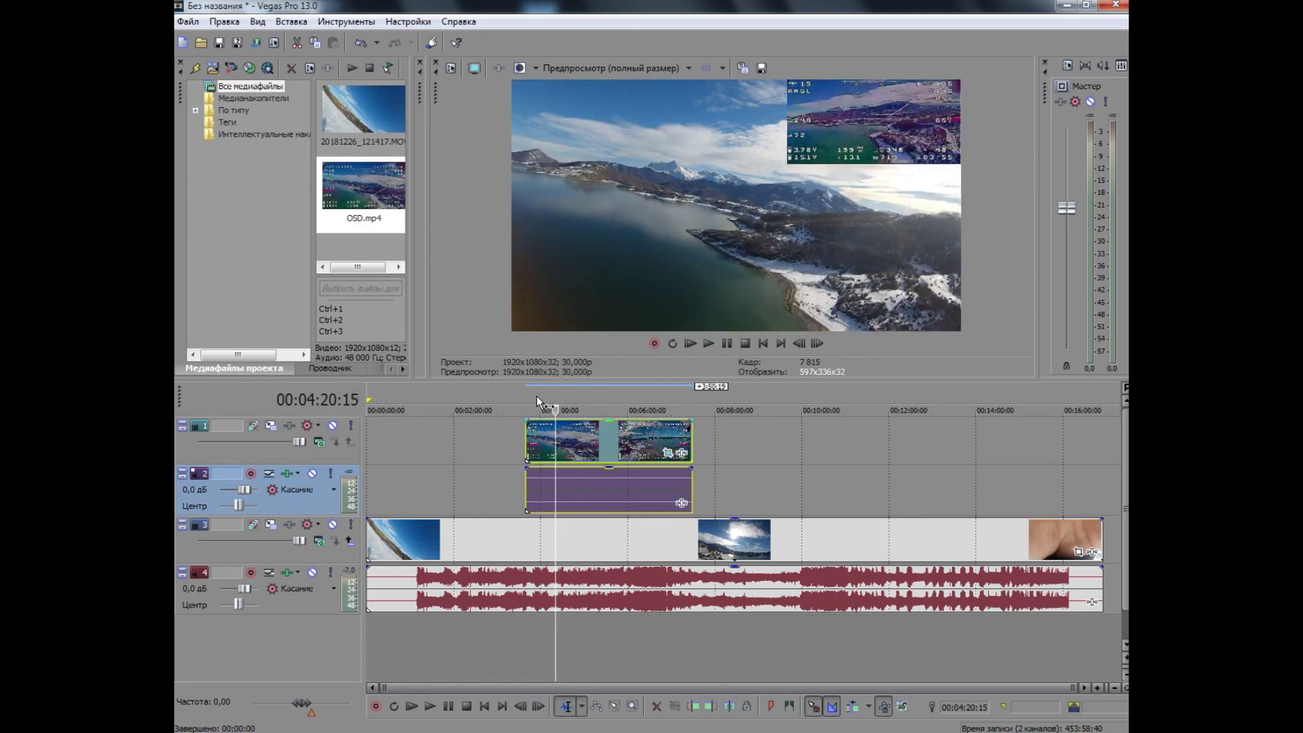
pyautogui.click(533, 397)
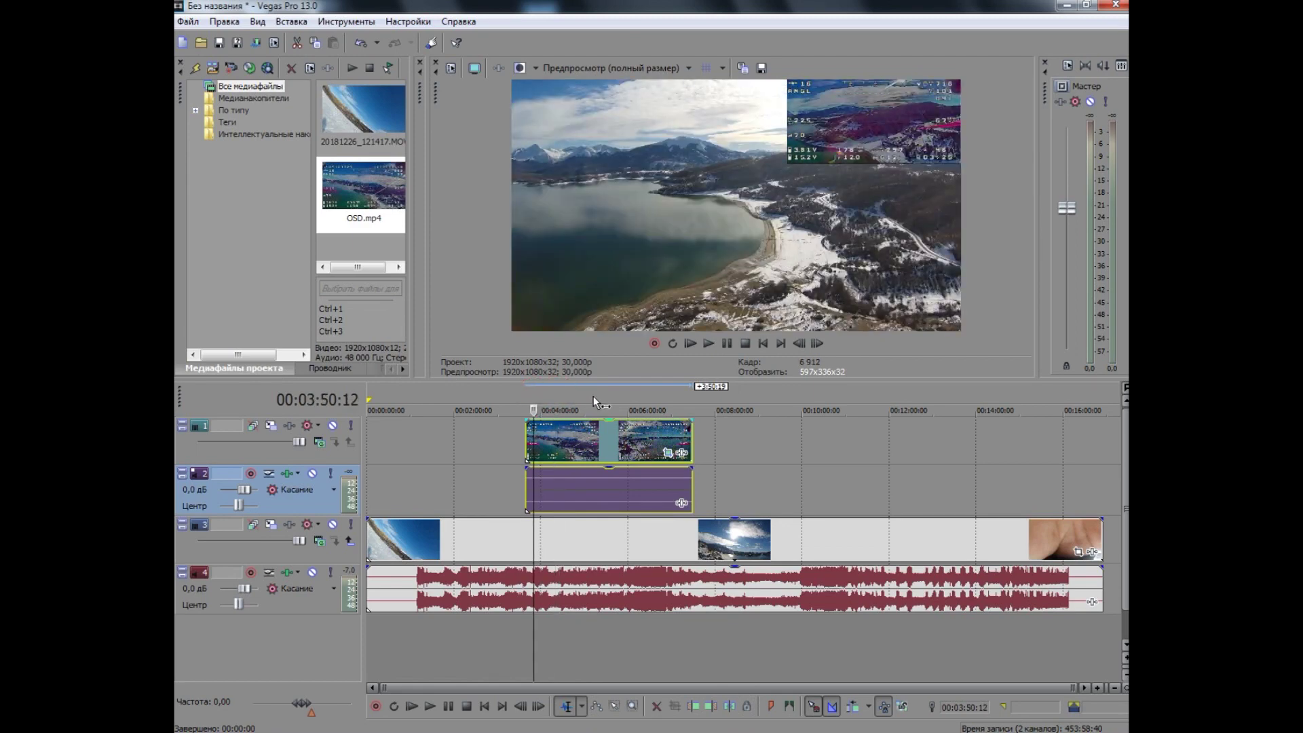
pyautogui.click(593, 398)
pyautogui.click(629, 400)
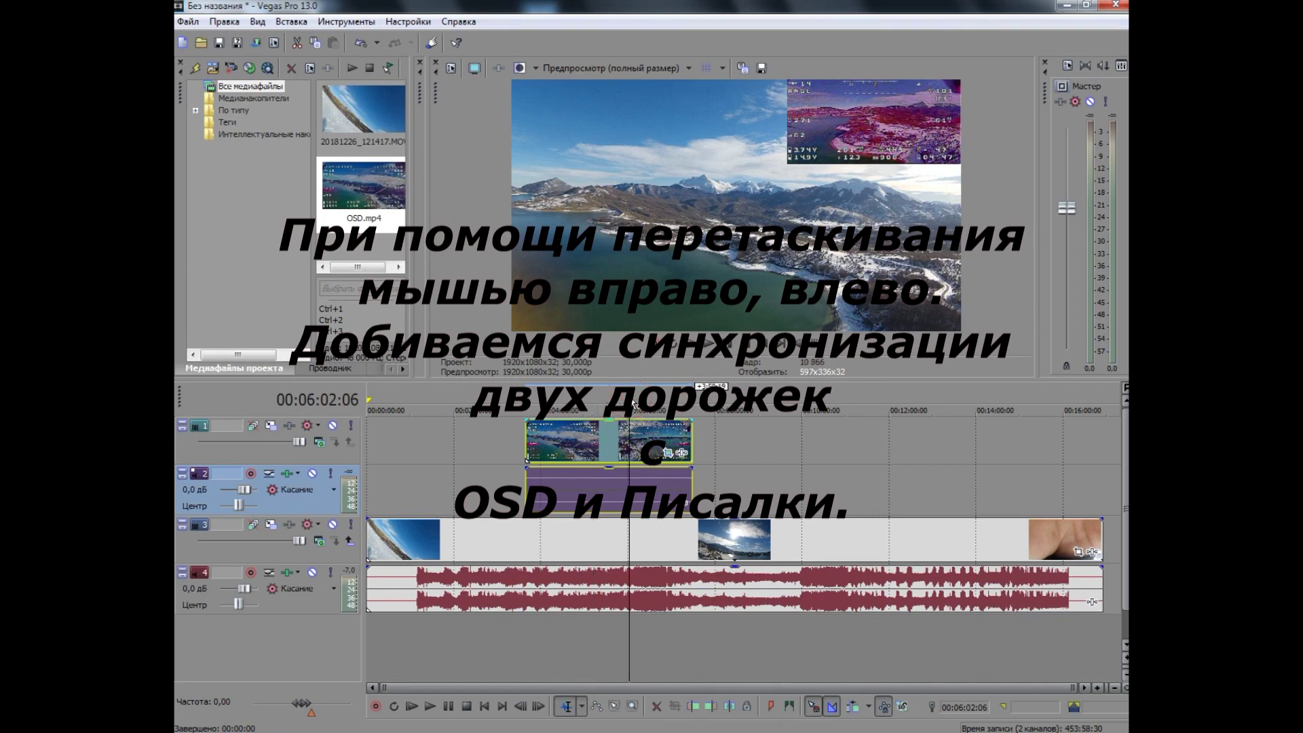
pyautogui.click(692, 402)
pyautogui.moveTo(663, 442); pyautogui.dragTo(689, 451)
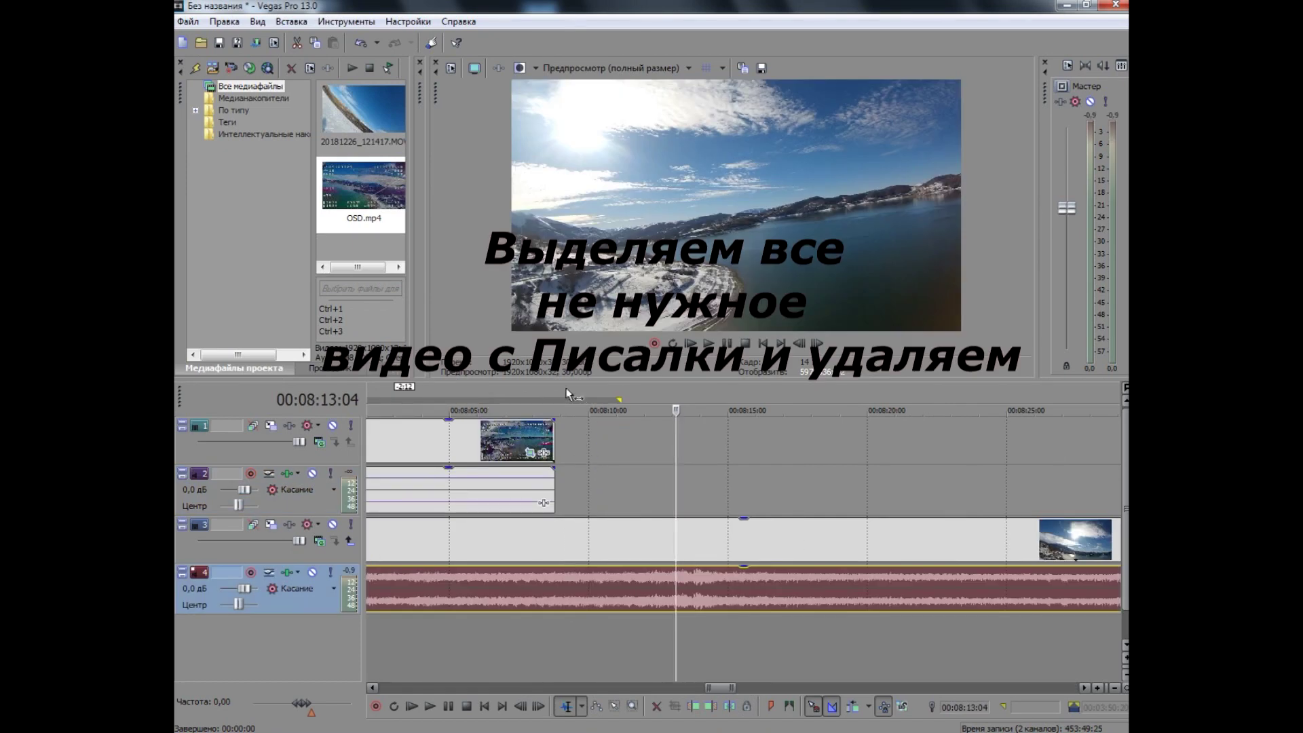
# Step: Delete the camera recording's audio and video from the OSD clip's end at 00:08:08:24 to 00:16:55:00
pyautogui.click(557, 385)
pyautogui.moveTo(555, 386); pyautogui.dragTo(833, 400)
pyautogui.moveTo(987, 403); pyautogui.dragTo(1007, 602)
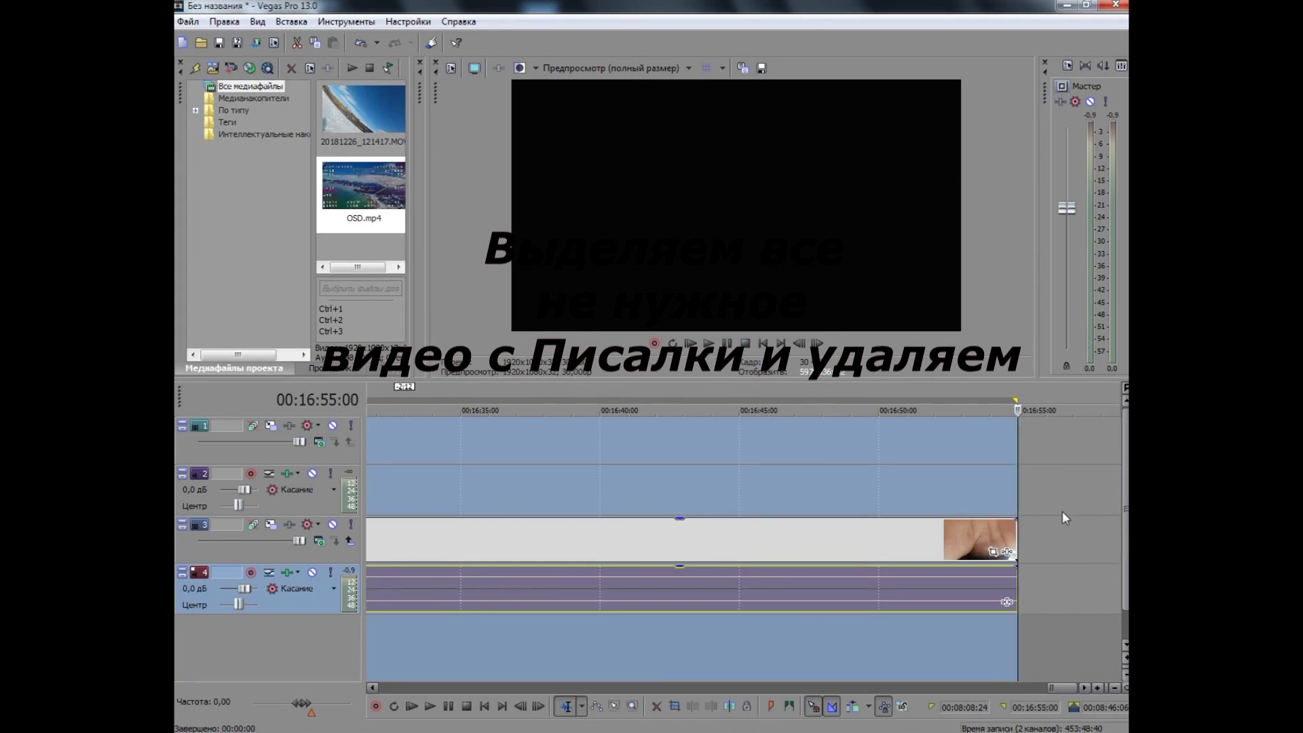
pyautogui.press('Delete')
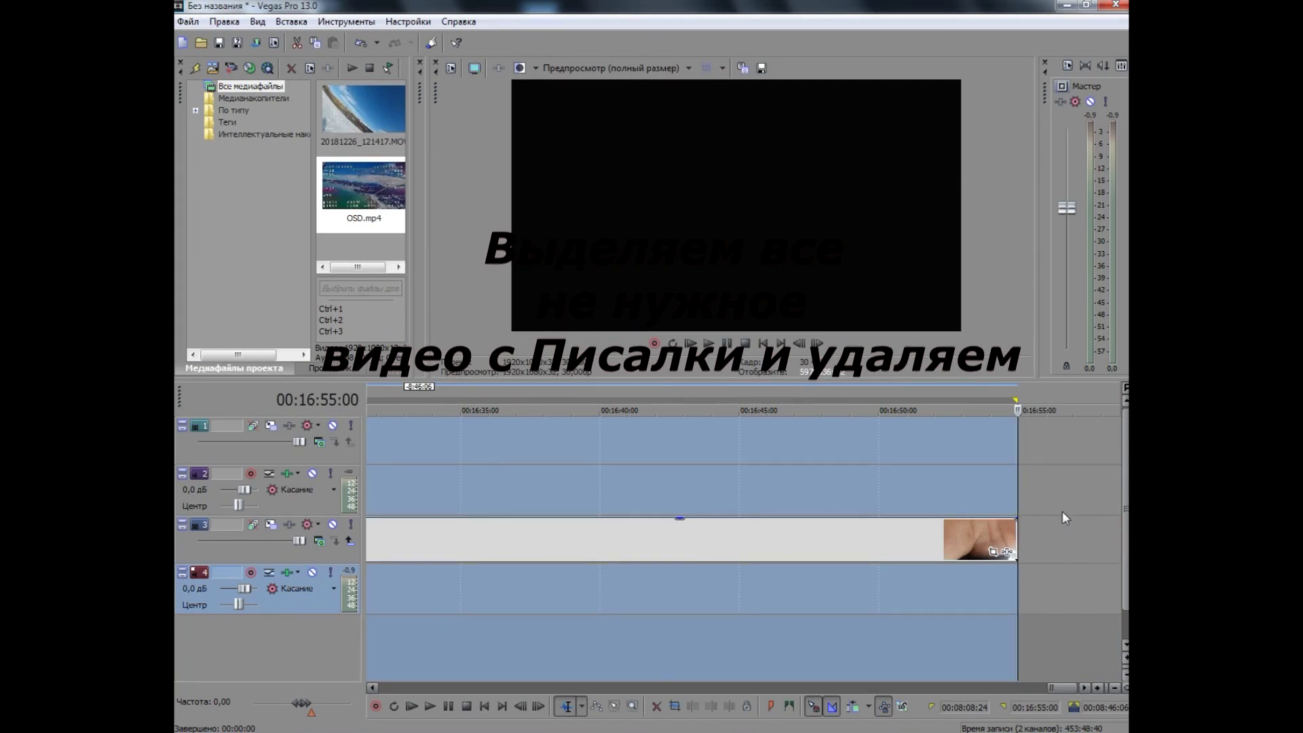
pyautogui.click(940, 553)
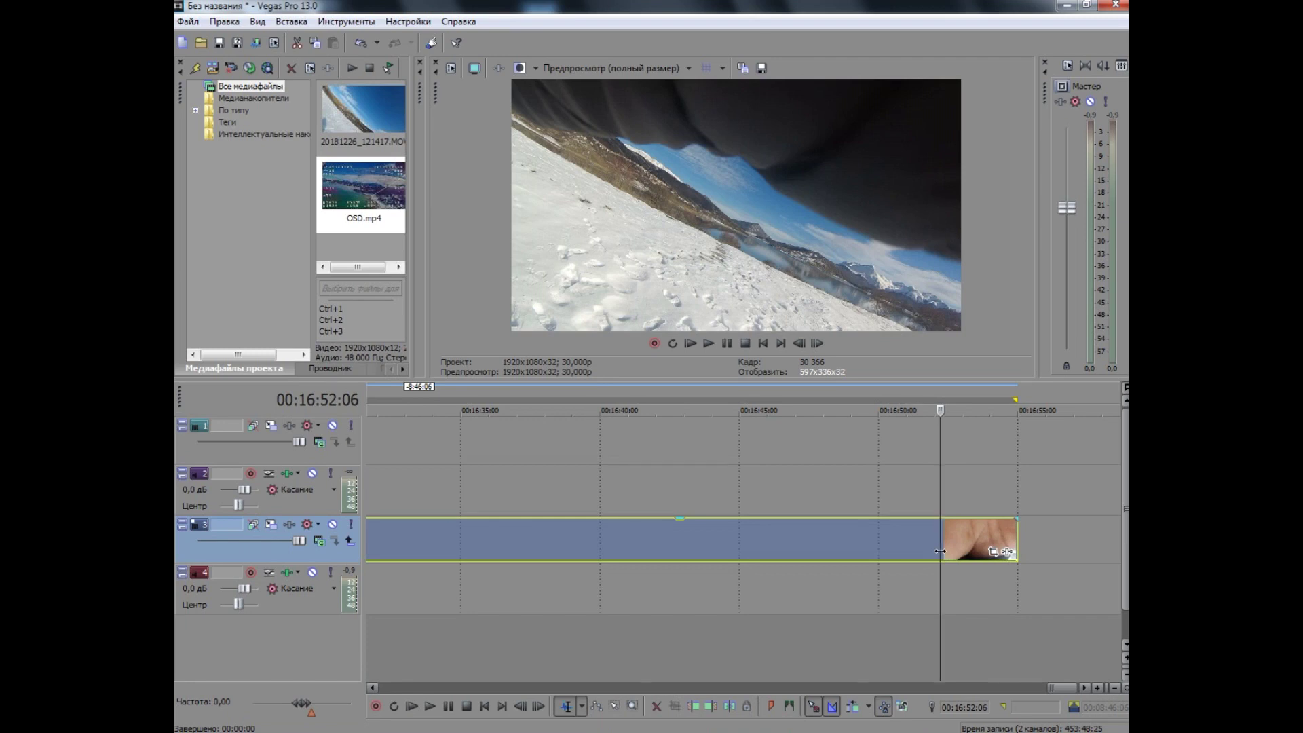
pyautogui.doubleClick(914, 401)
# Step: Delete the camera recording's video and audio from the project start to 00:04:15:18
pyautogui.moveTo(1062, 687); pyautogui.dragTo(551, 657)
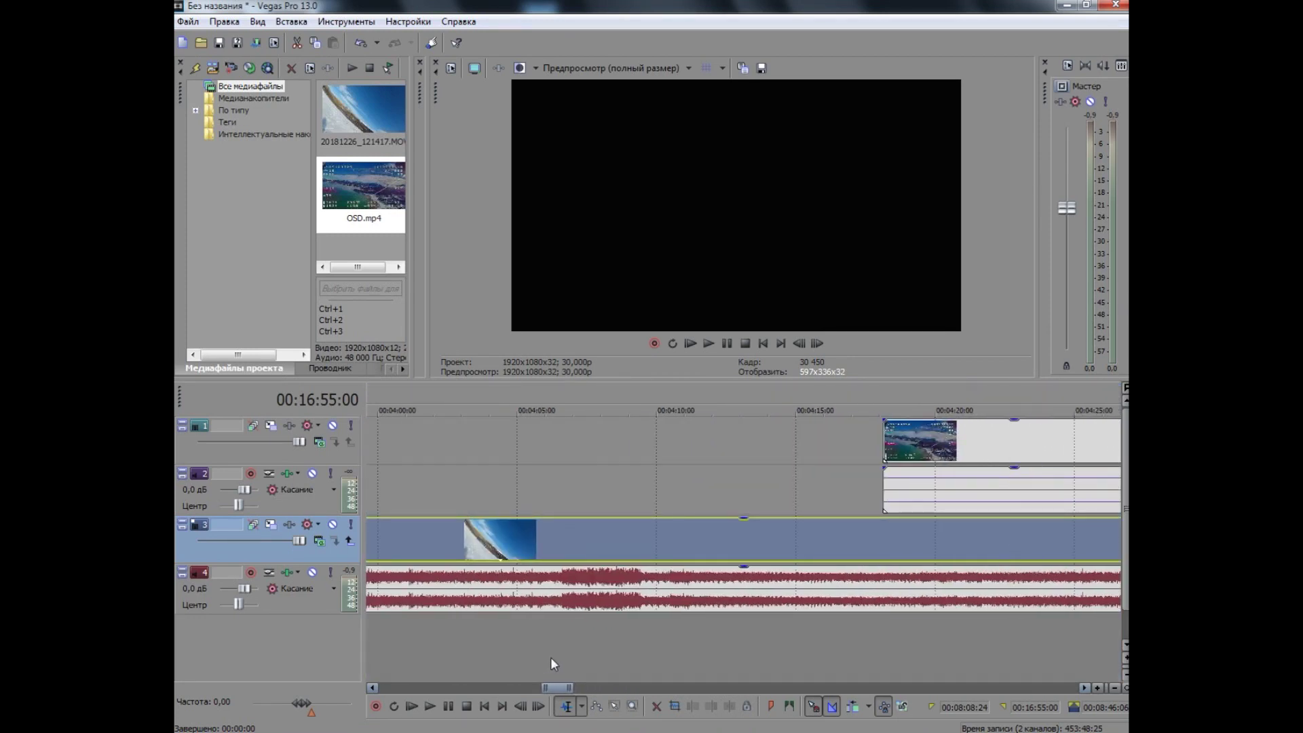
pyautogui.click(551, 657)
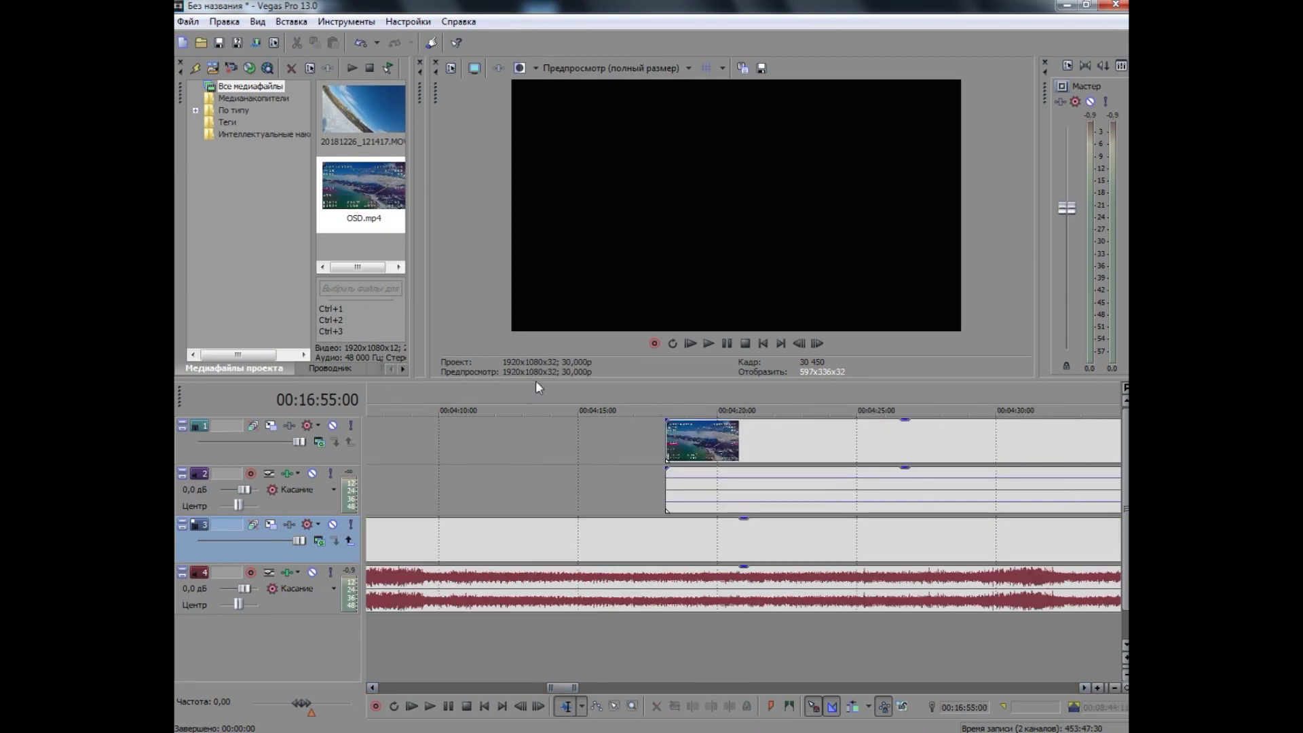
pyautogui.moveTo(594, 391); pyautogui.dragTo(176, 521)
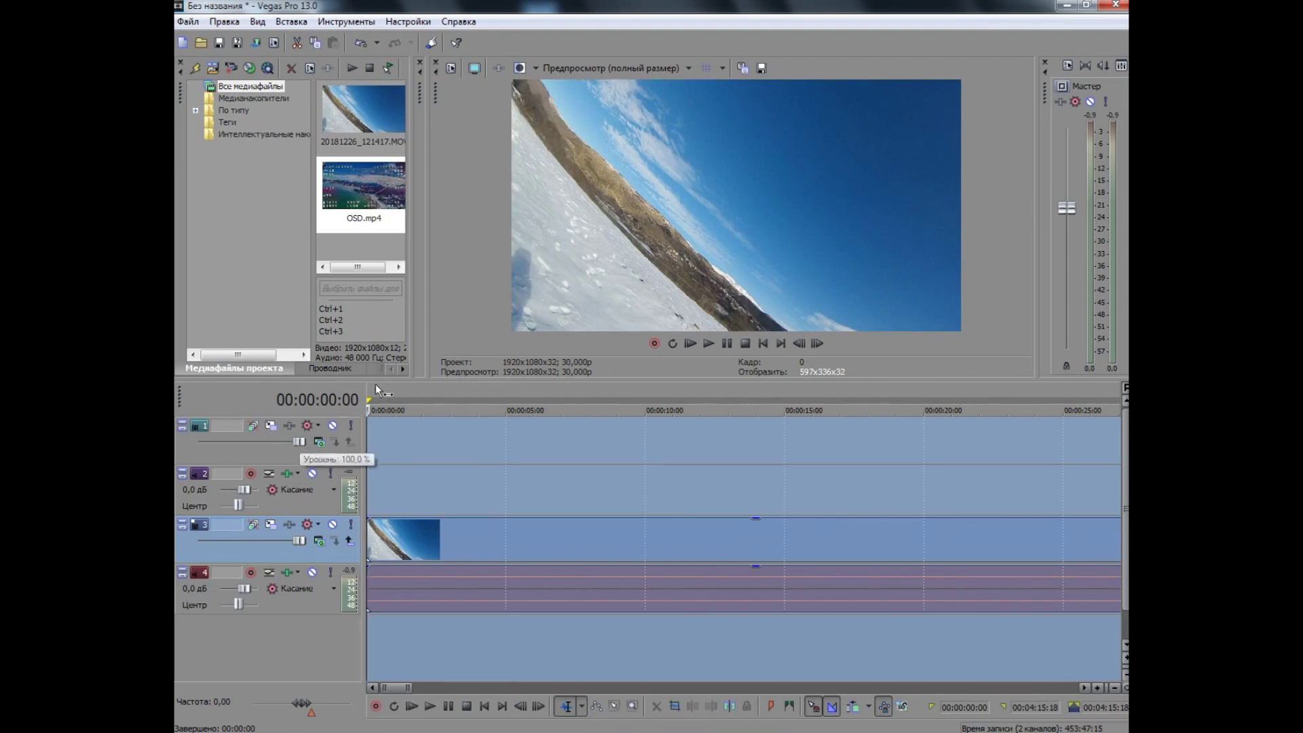
pyautogui.press('Delete')
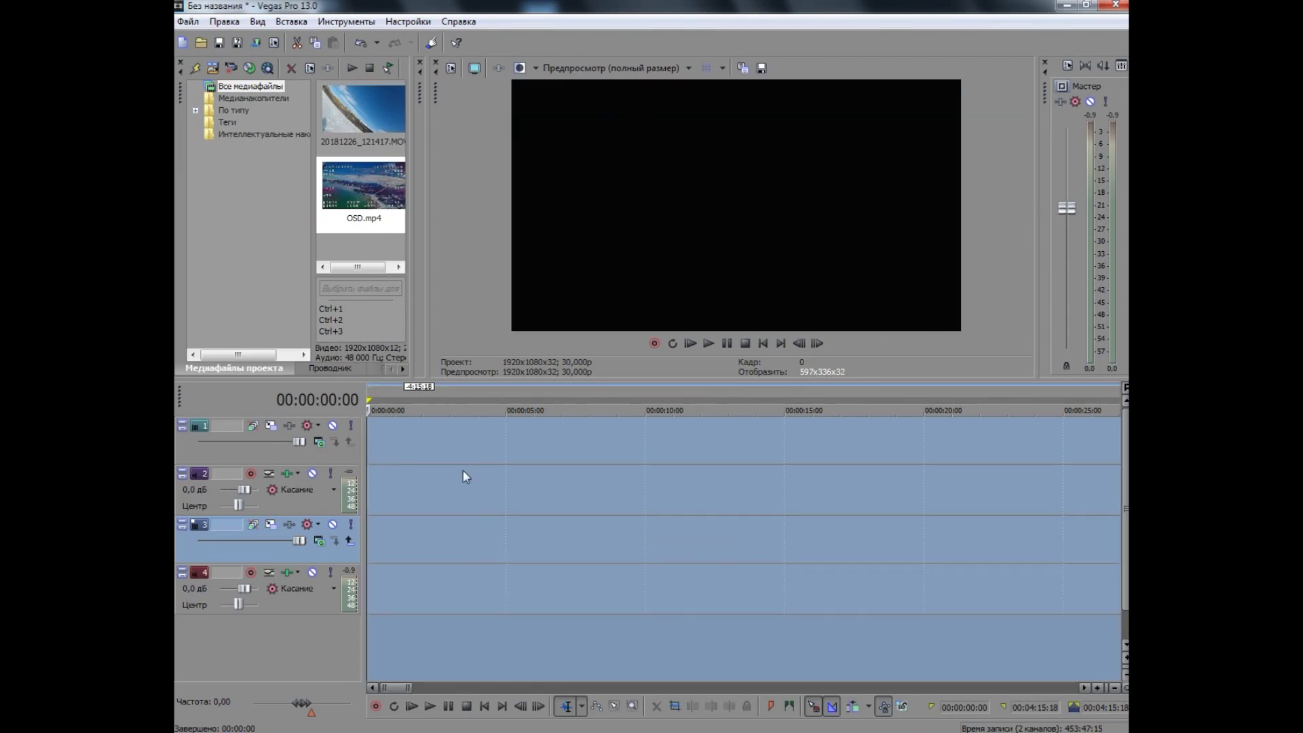
pyautogui.click(468, 644)
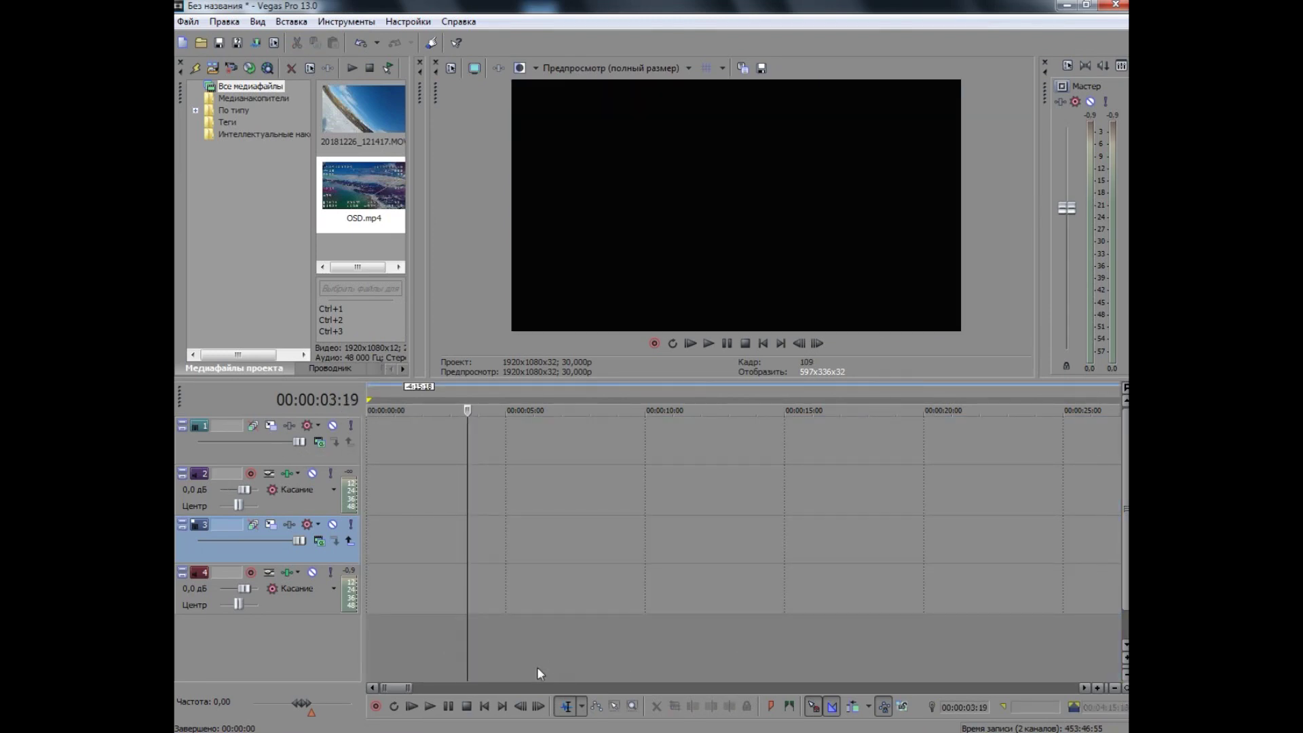
# Step: Select the OSD and camera clips on all four tracks and move them together so the camera footage starts at 00:00:00:00
pyautogui.moveTo(389, 685); pyautogui.dragTo(556, 667)
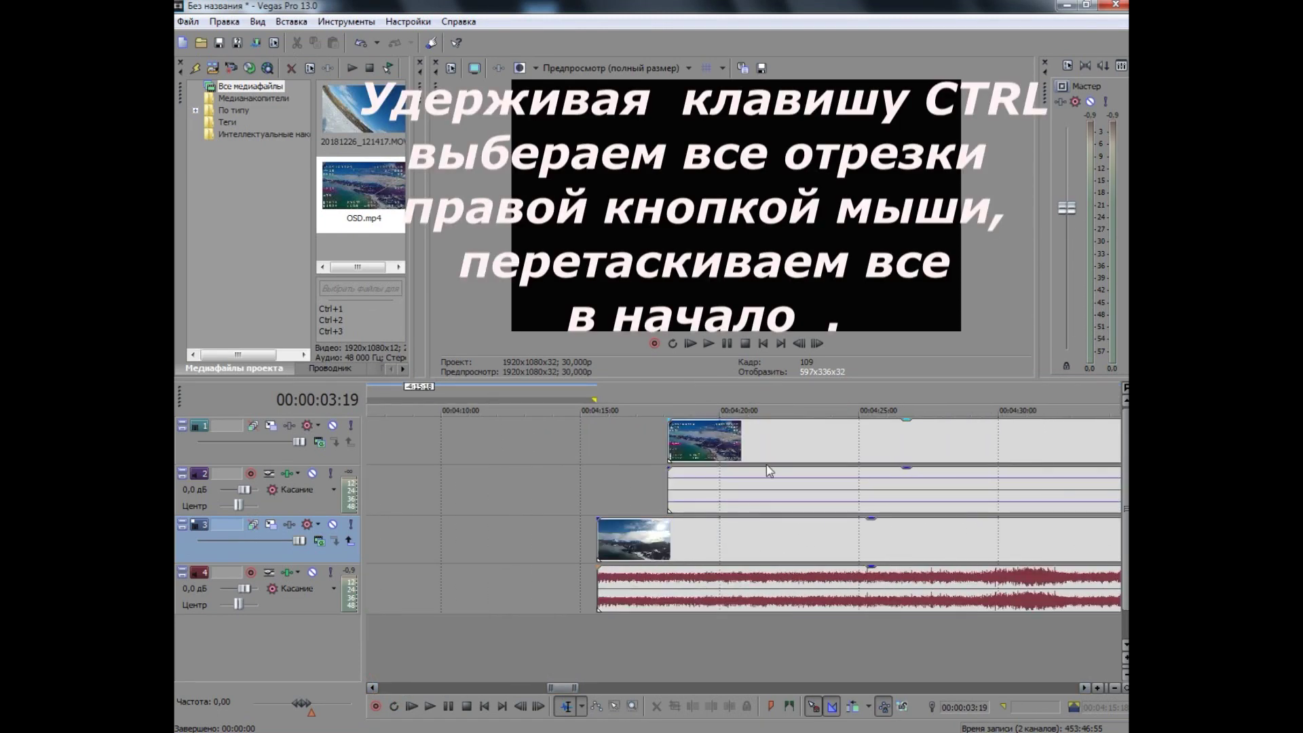
pyautogui.keyDown('ctrl'); pyautogui.click(813, 447); pyautogui.keyUp('ctrl')
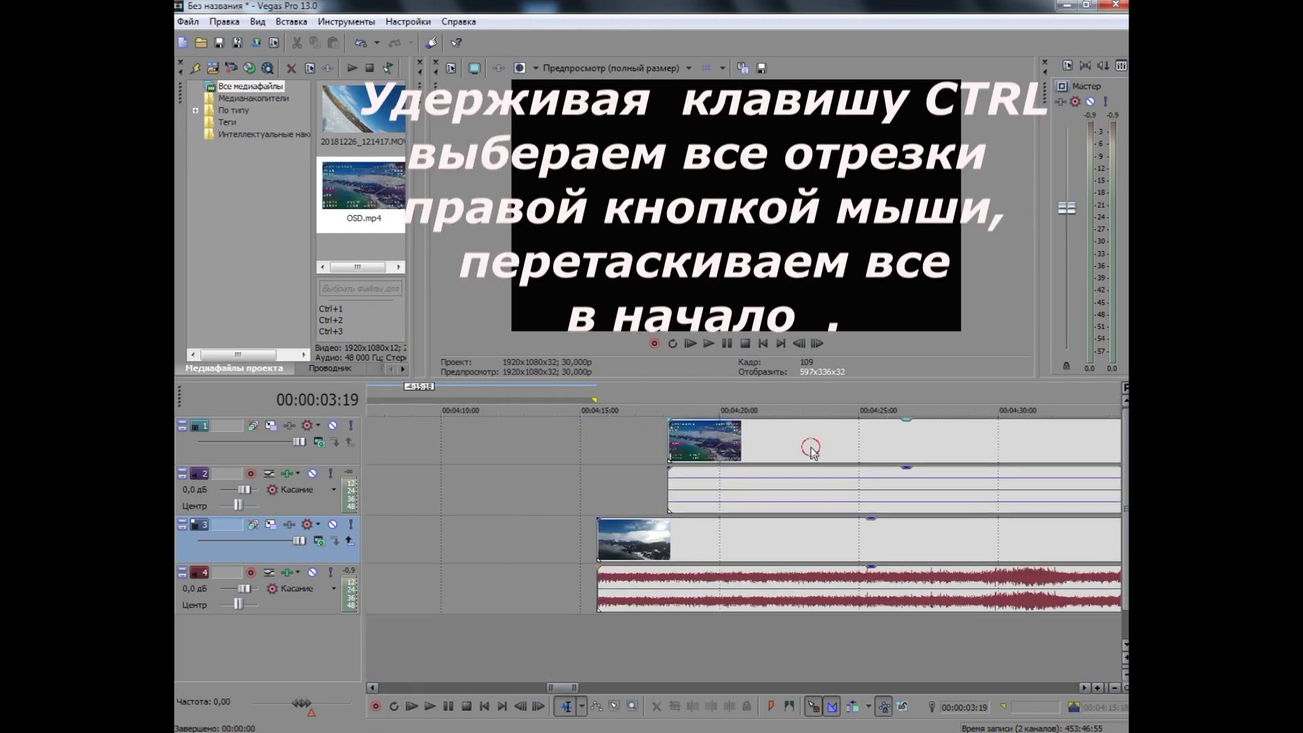
pyautogui.keyDown('ctrl'); pyautogui.click(801, 489); pyautogui.keyUp('ctrl')
pyautogui.keyDown('ctrl'); pyautogui.click(767, 540); pyautogui.keyUp('ctrl')
pyautogui.keyDown('ctrl'); pyautogui.click(752, 577); pyautogui.keyUp('ctrl')
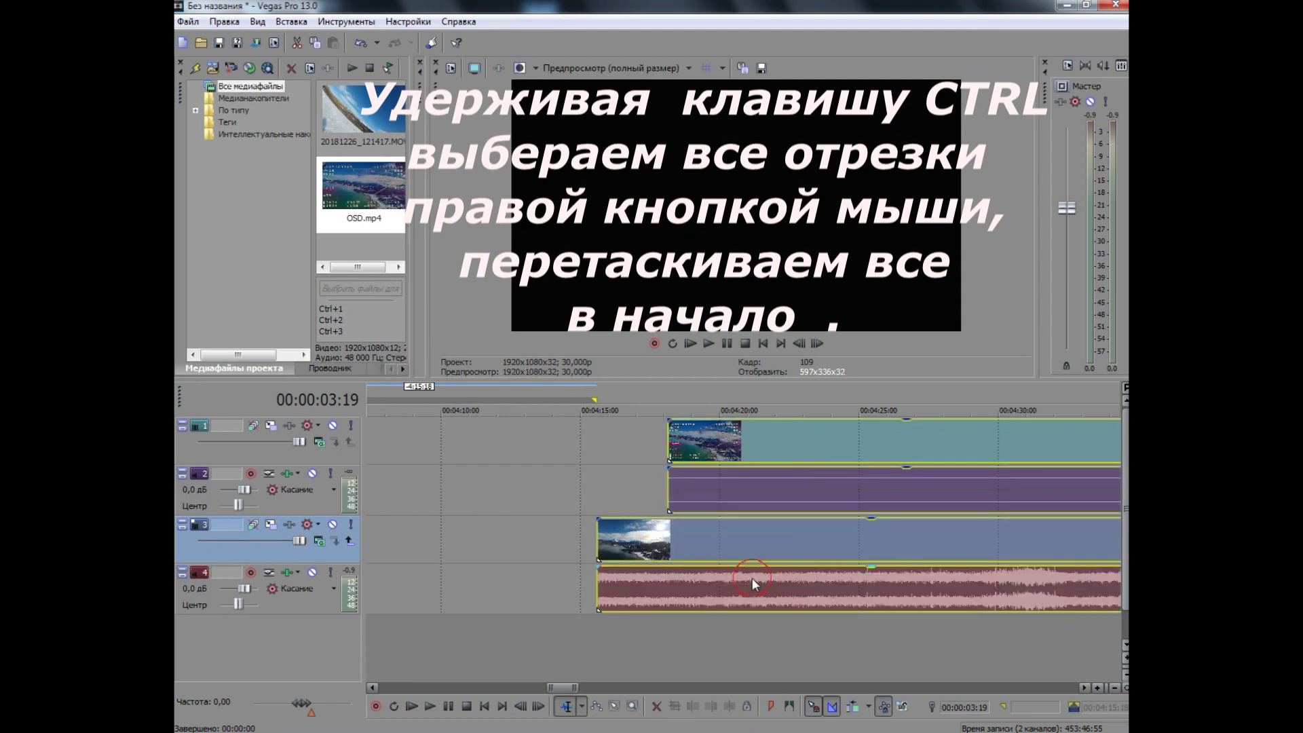
pyautogui.moveTo(740, 441); pyautogui.dragTo(185, 459)
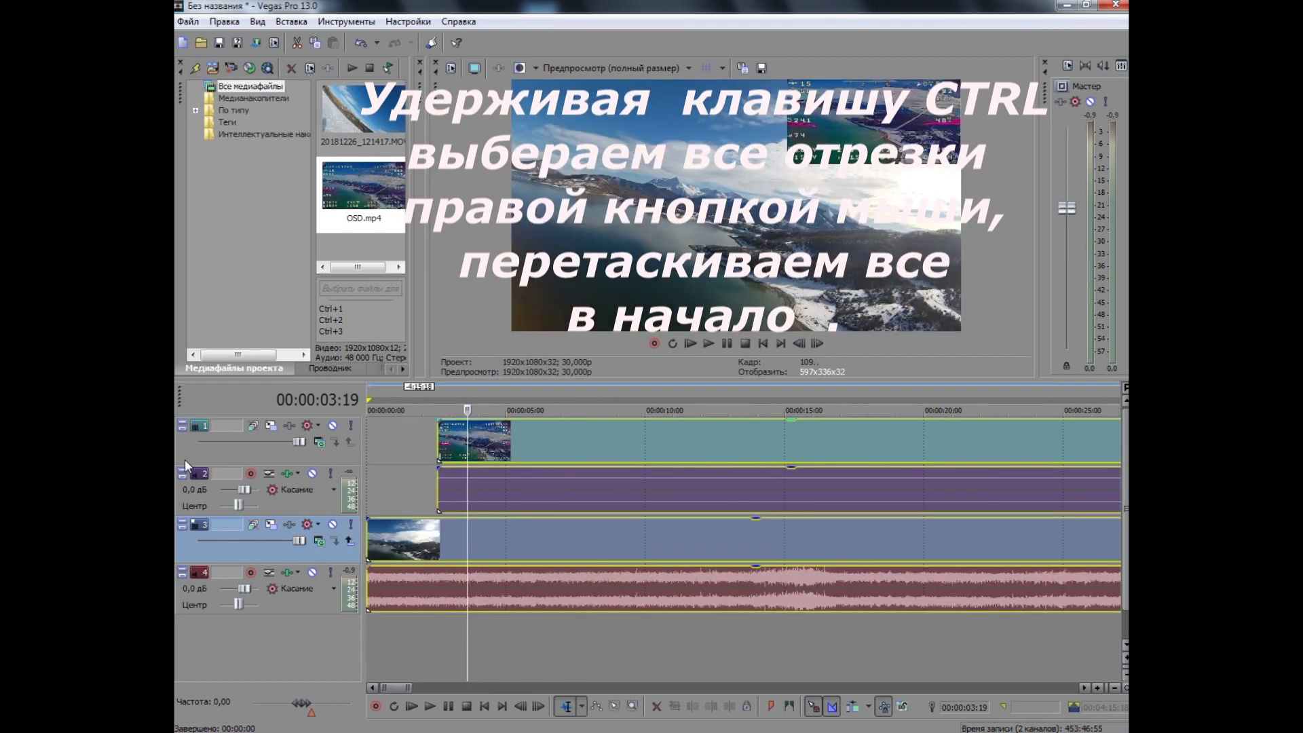
pyautogui.click(379, 453)
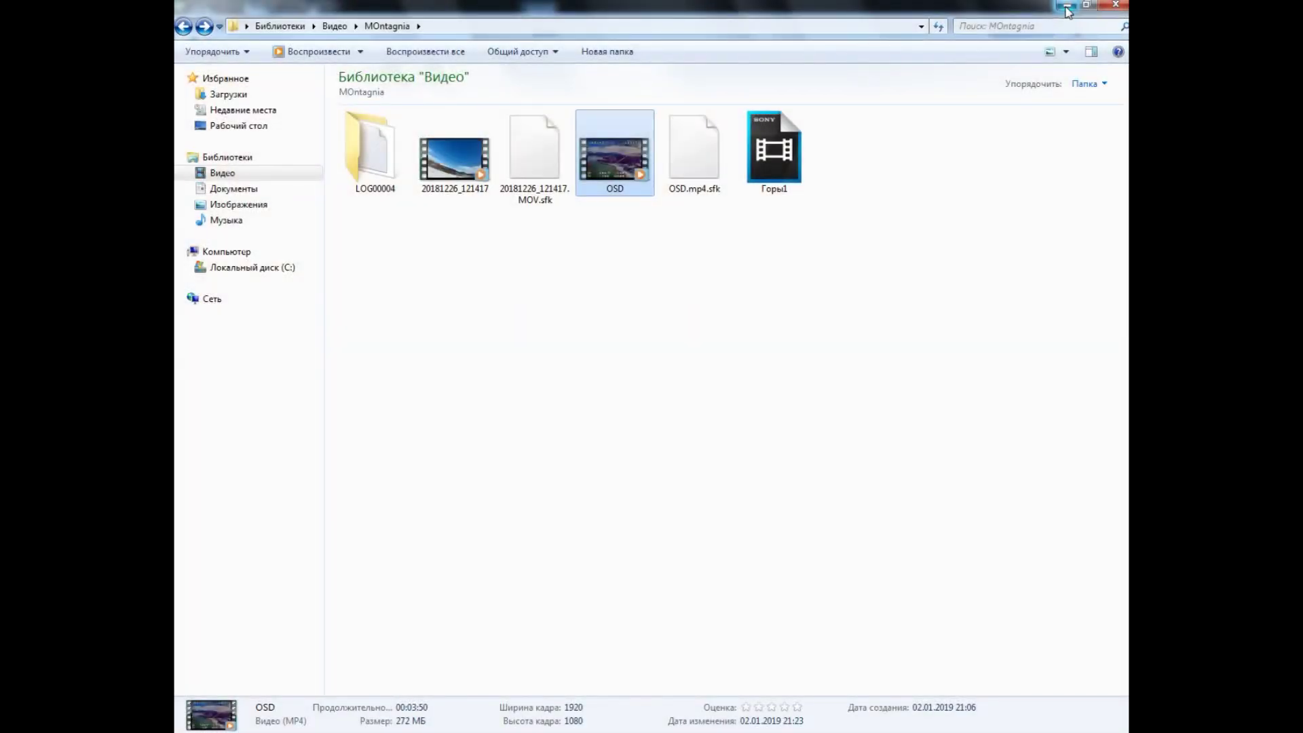
# Step: Switch to Windows Explorer and open the LOG00004 folder inside the MOntagnia video folder
pyautogui.doubleClick(374, 165)
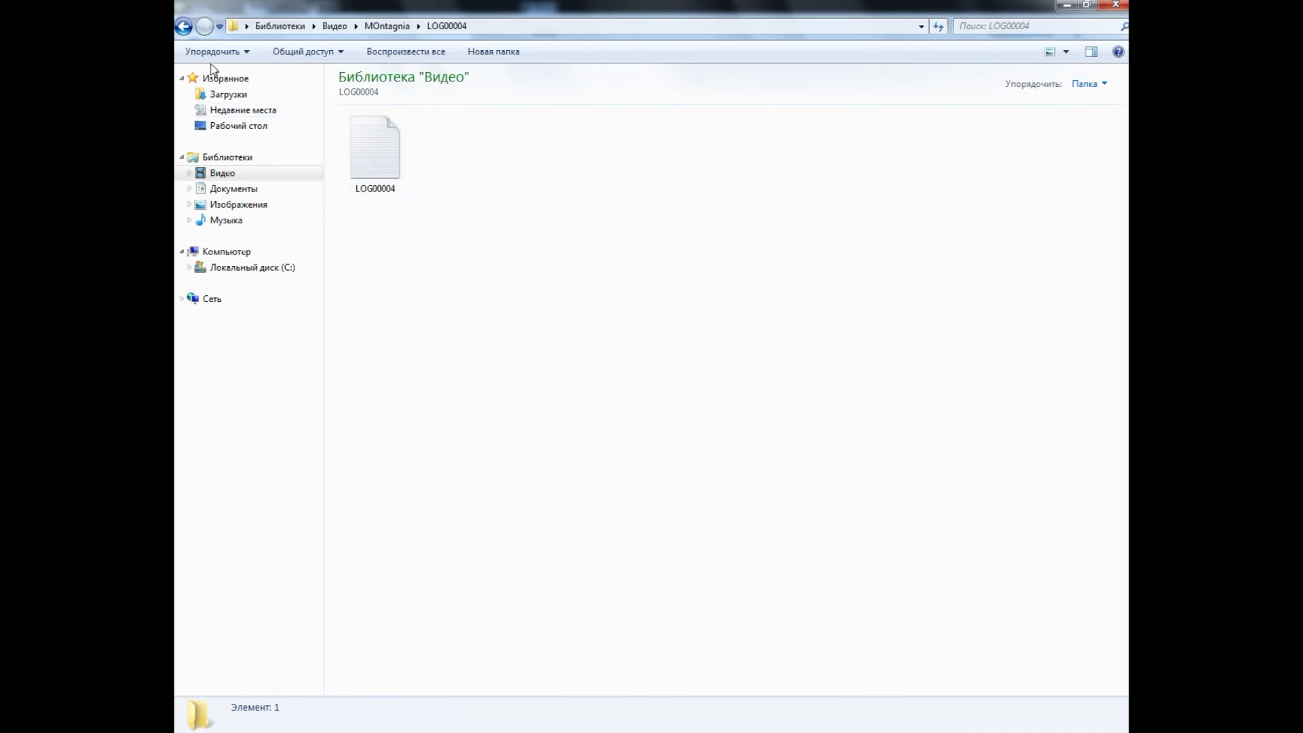
pyautogui.click(183, 27)
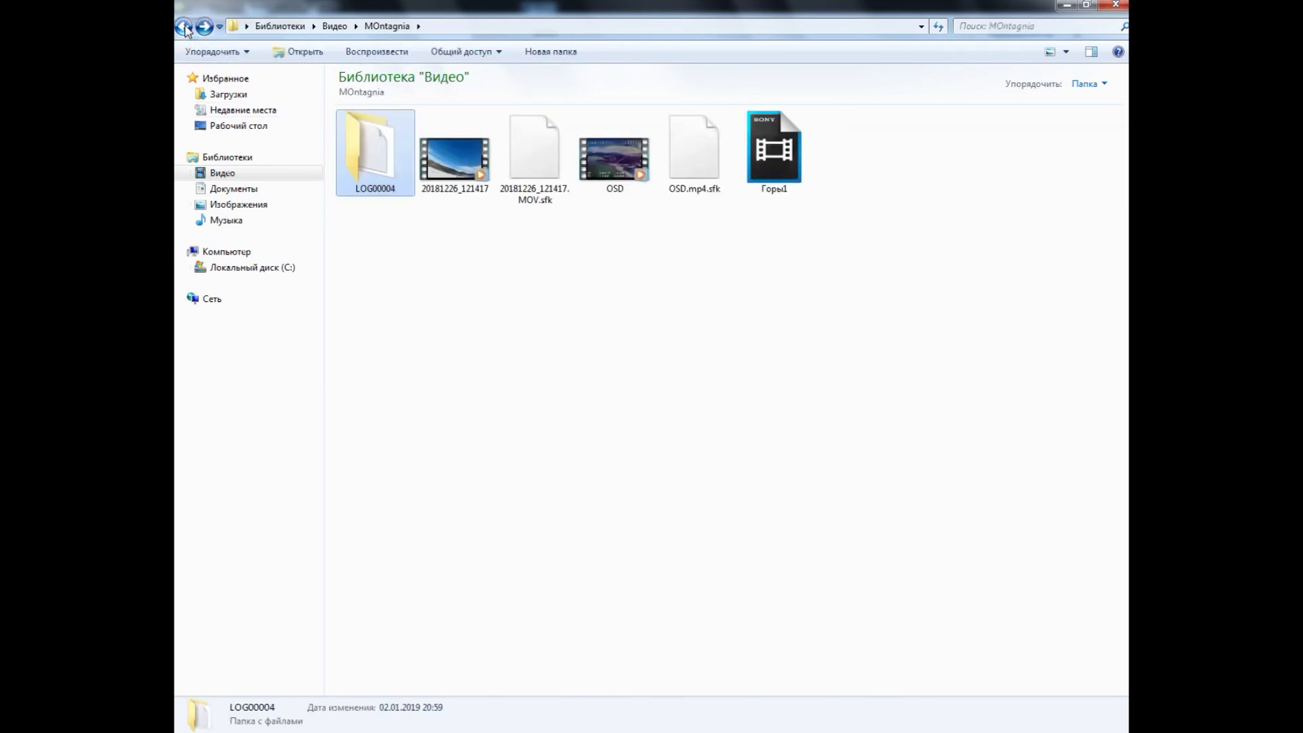
pyautogui.doubleClick(380, 160)
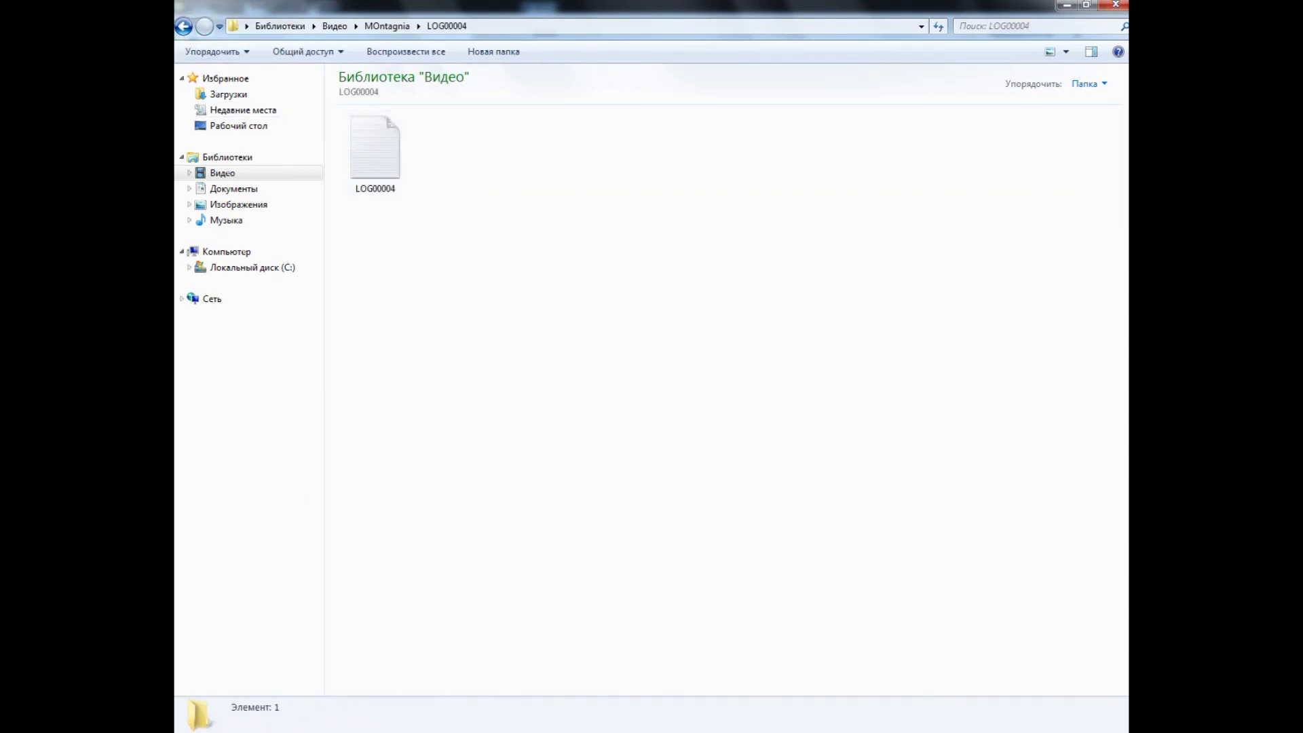
pyautogui.click(1066, 7)
# Step: Decode the LOG00004 file with blackbox_decode from the blackbox-tools-0.4.3-windows folder, allowing the unverified program to run
pyautogui.doubleClick(316, 461)
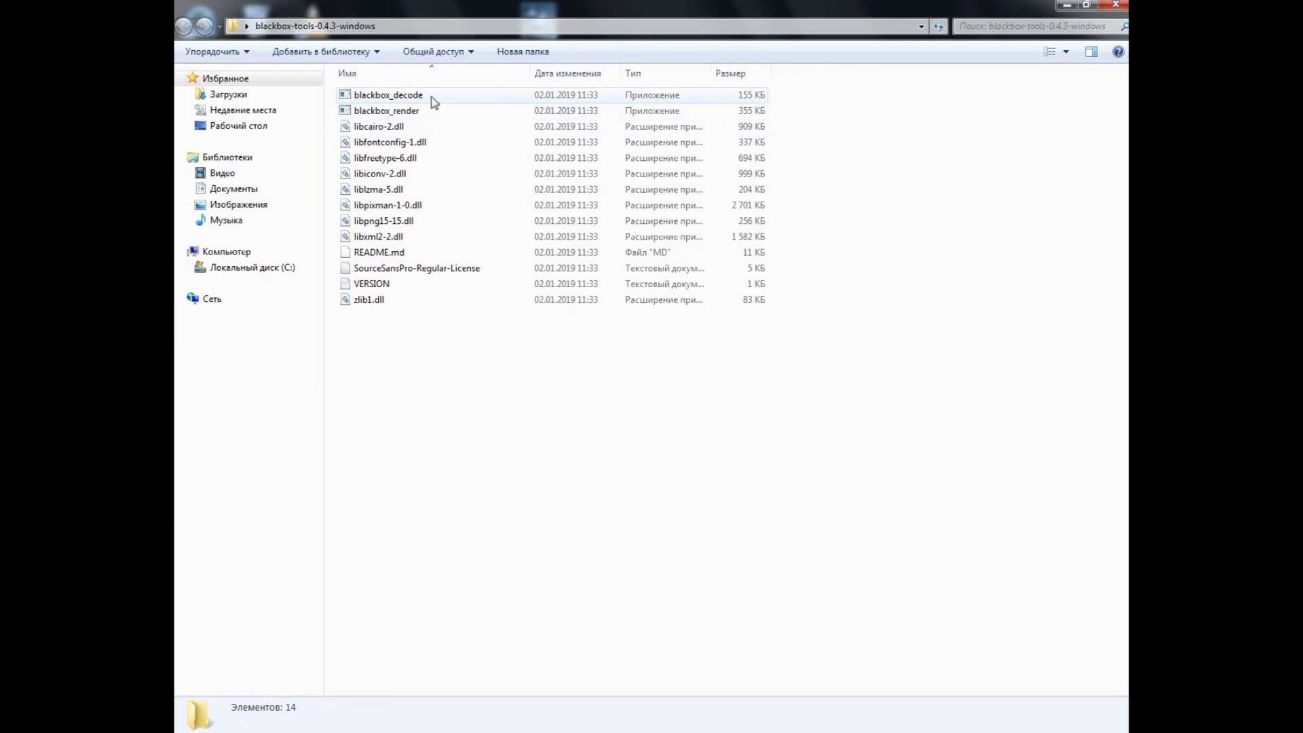
pyautogui.click(323, 721)
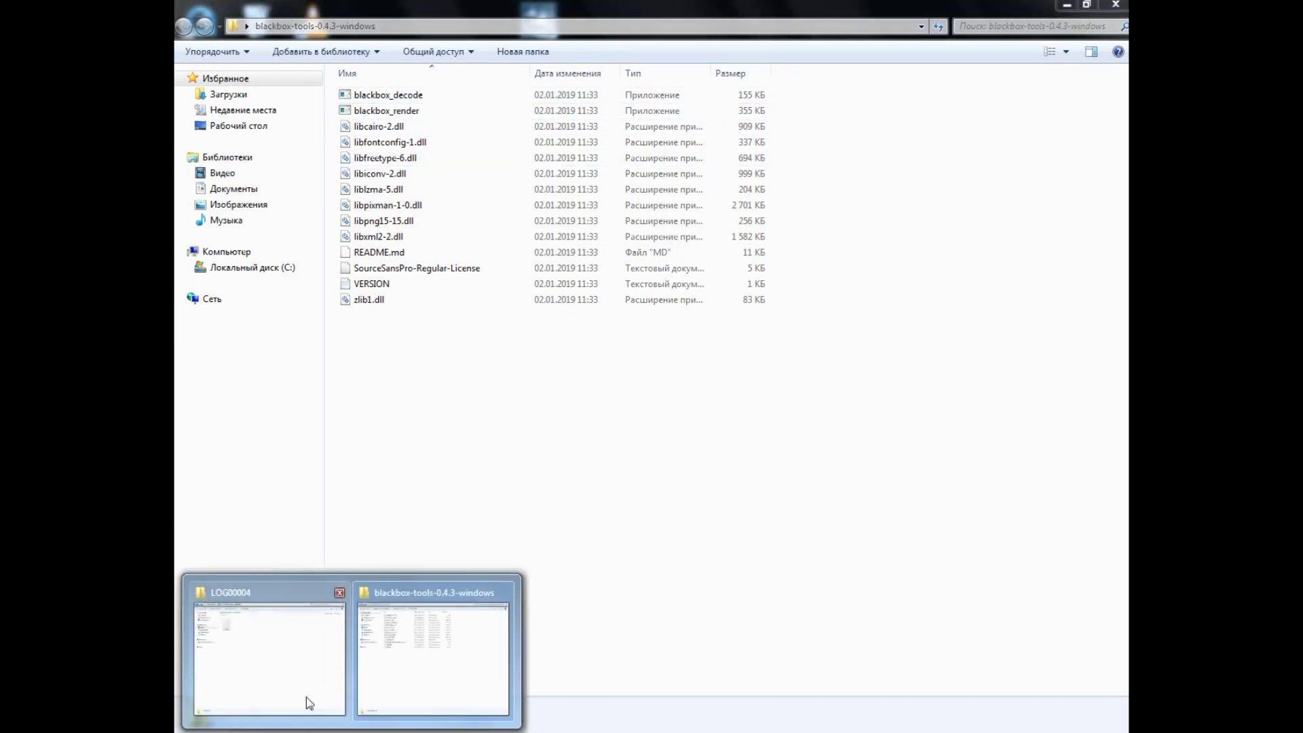
pyautogui.click(304, 690)
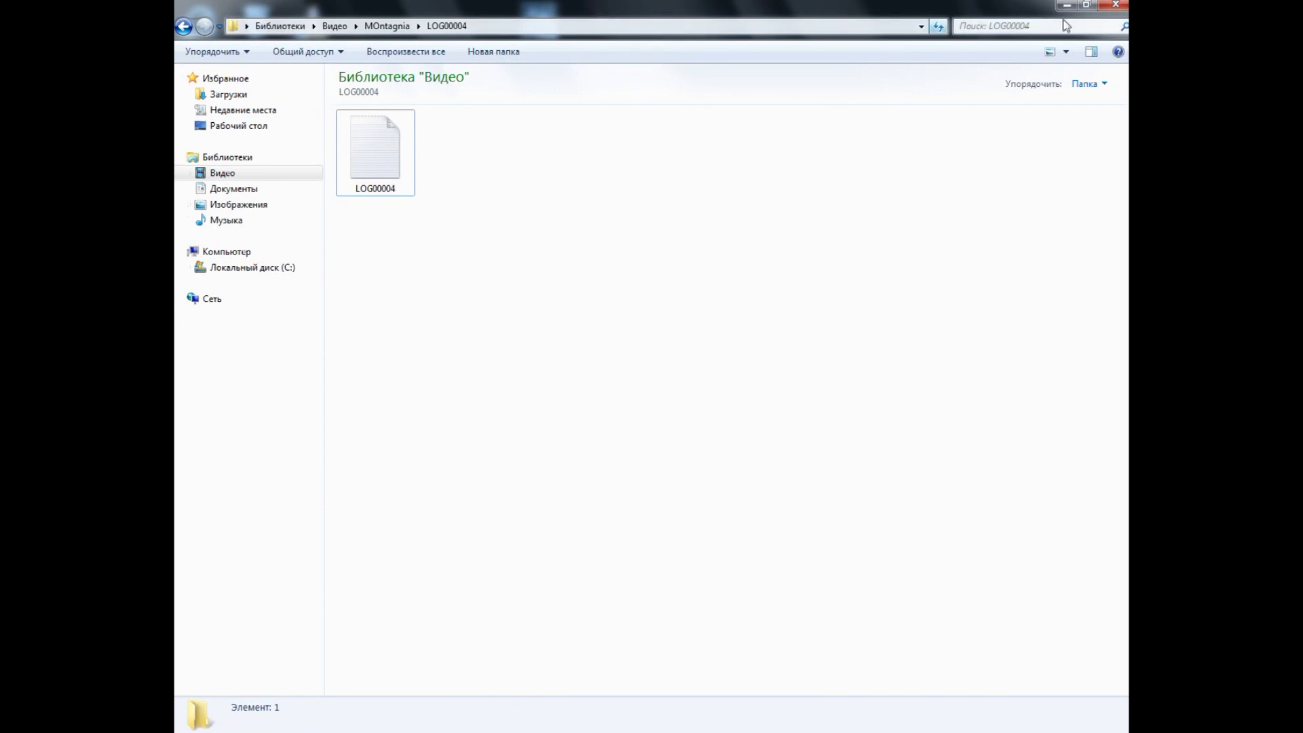
pyautogui.click(1087, 6)
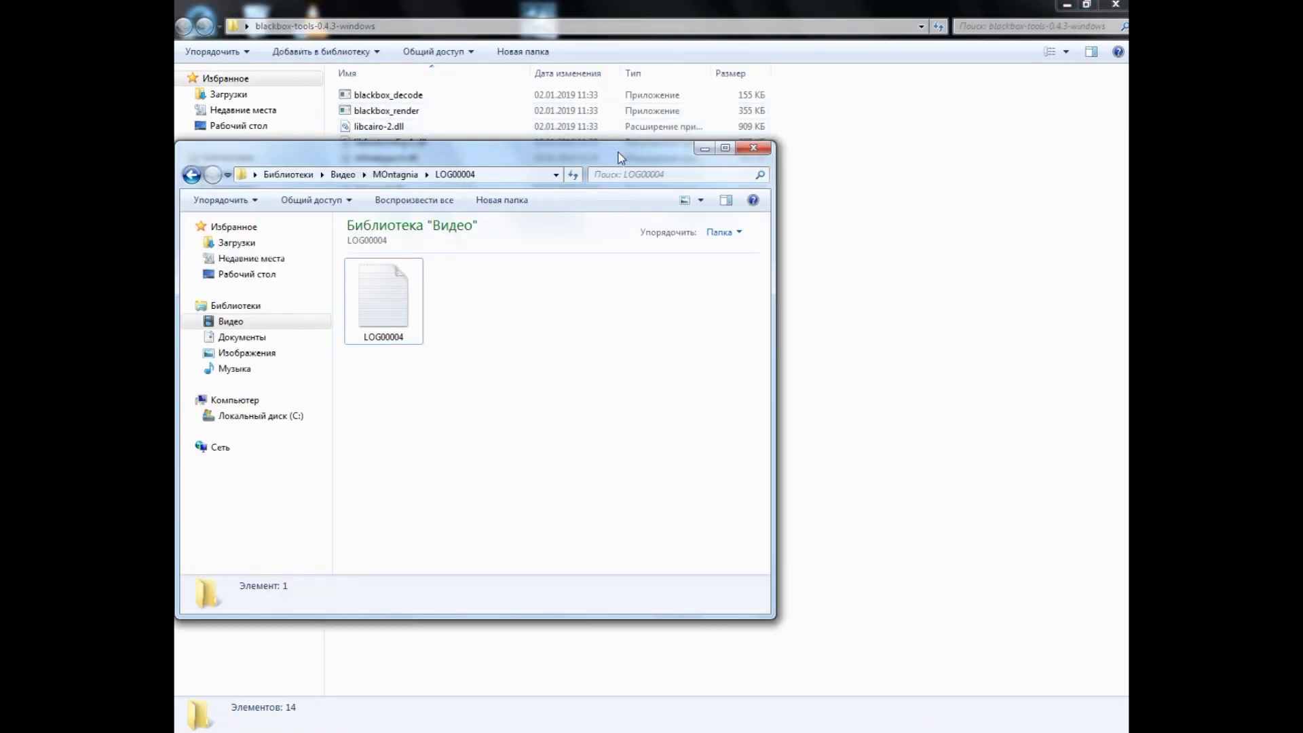
pyautogui.moveTo(617, 152); pyautogui.dragTo(908, 278)
pyautogui.moveTo(673, 421); pyautogui.dragTo(441, 92)
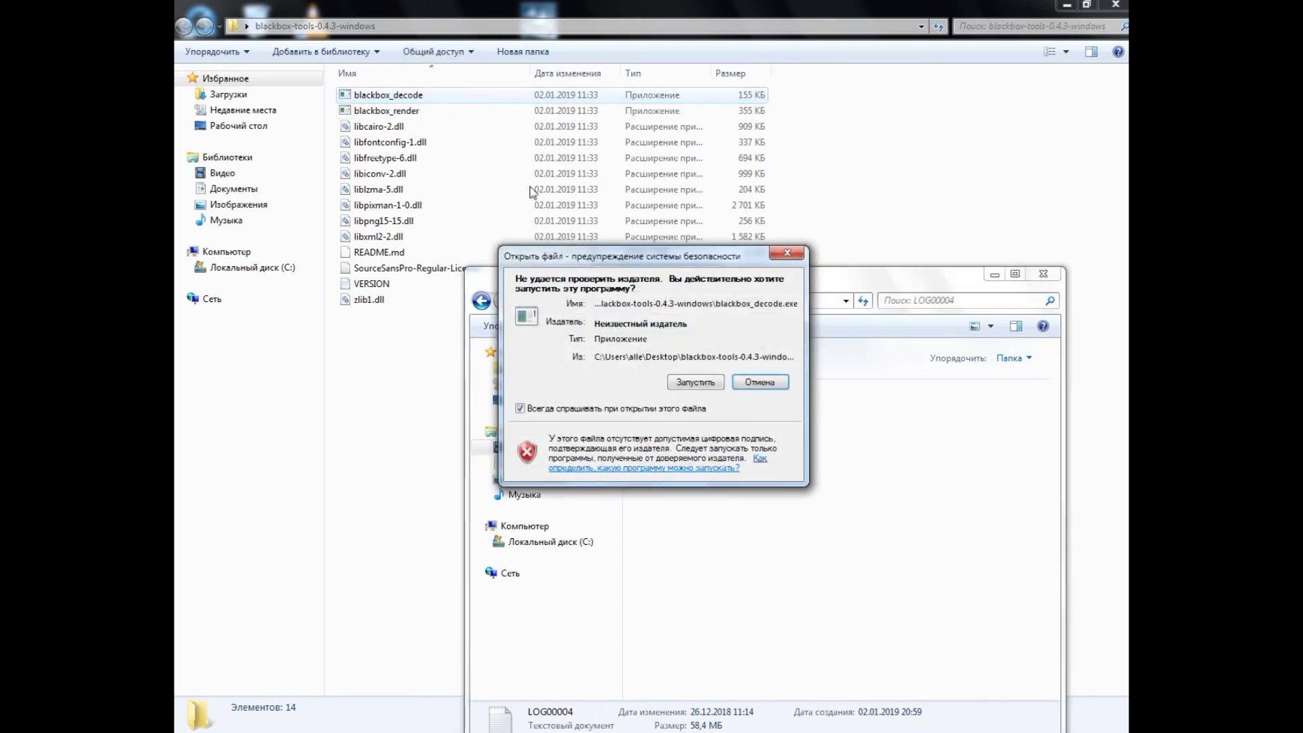
pyautogui.click(711, 378)
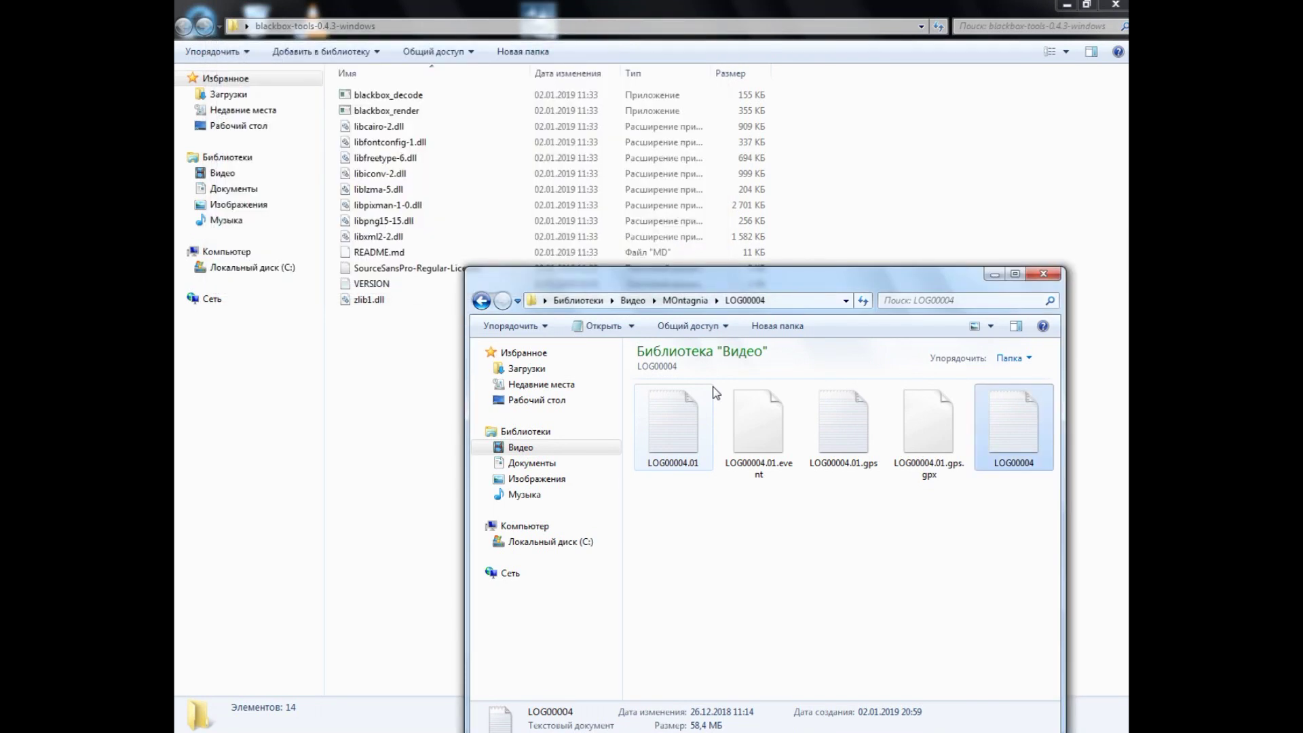
# Step: Switch to Google Earth Pro and import LOG00004.01.gps.gpx from the LOG00004 folder, creating KML tracks
pyautogui.press('super')
pyautogui.click(244, 597)
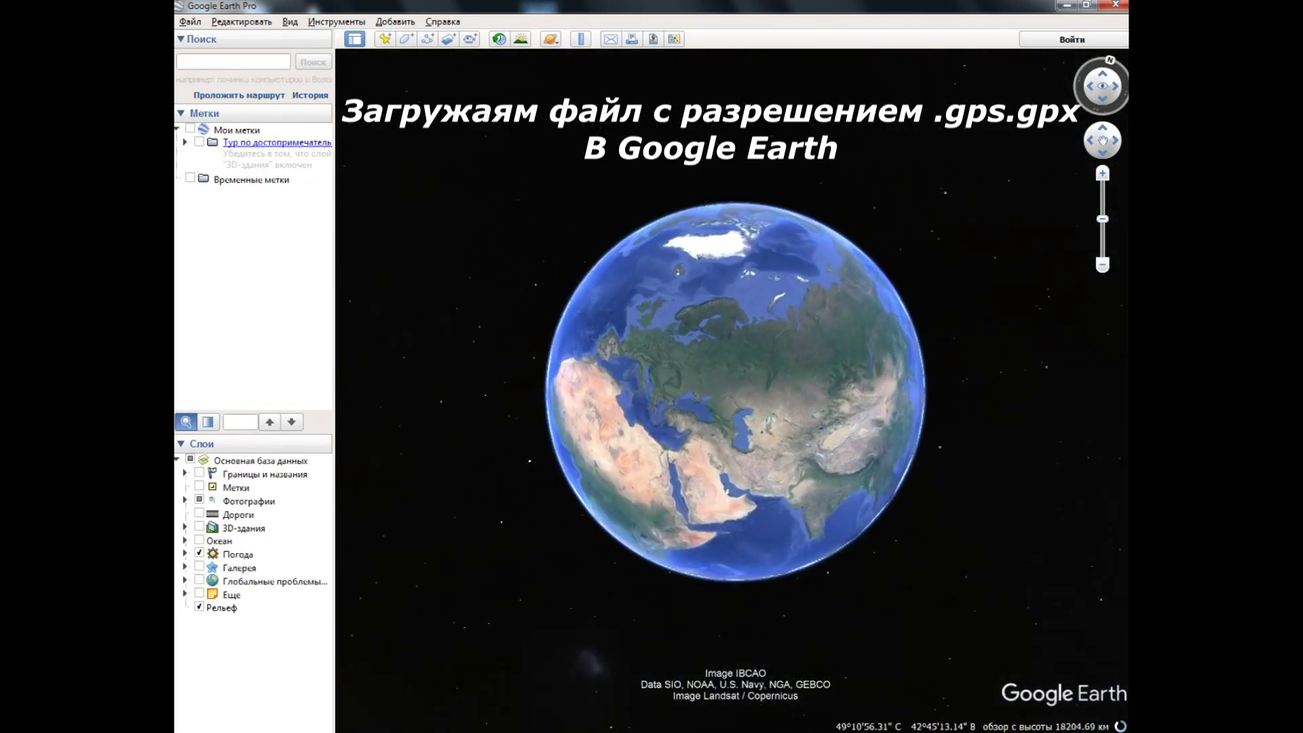
pyautogui.moveTo(363, 729)
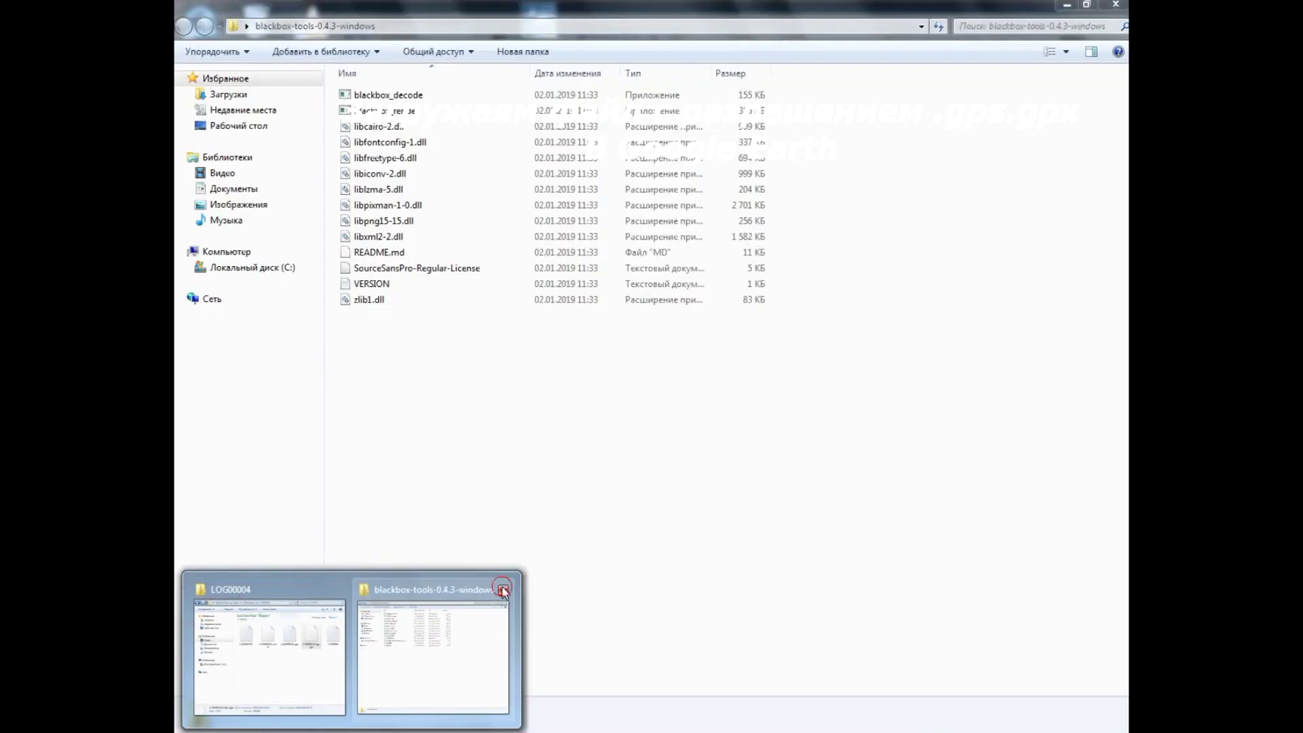
pyautogui.click(503, 589)
pyautogui.click(294, 626)
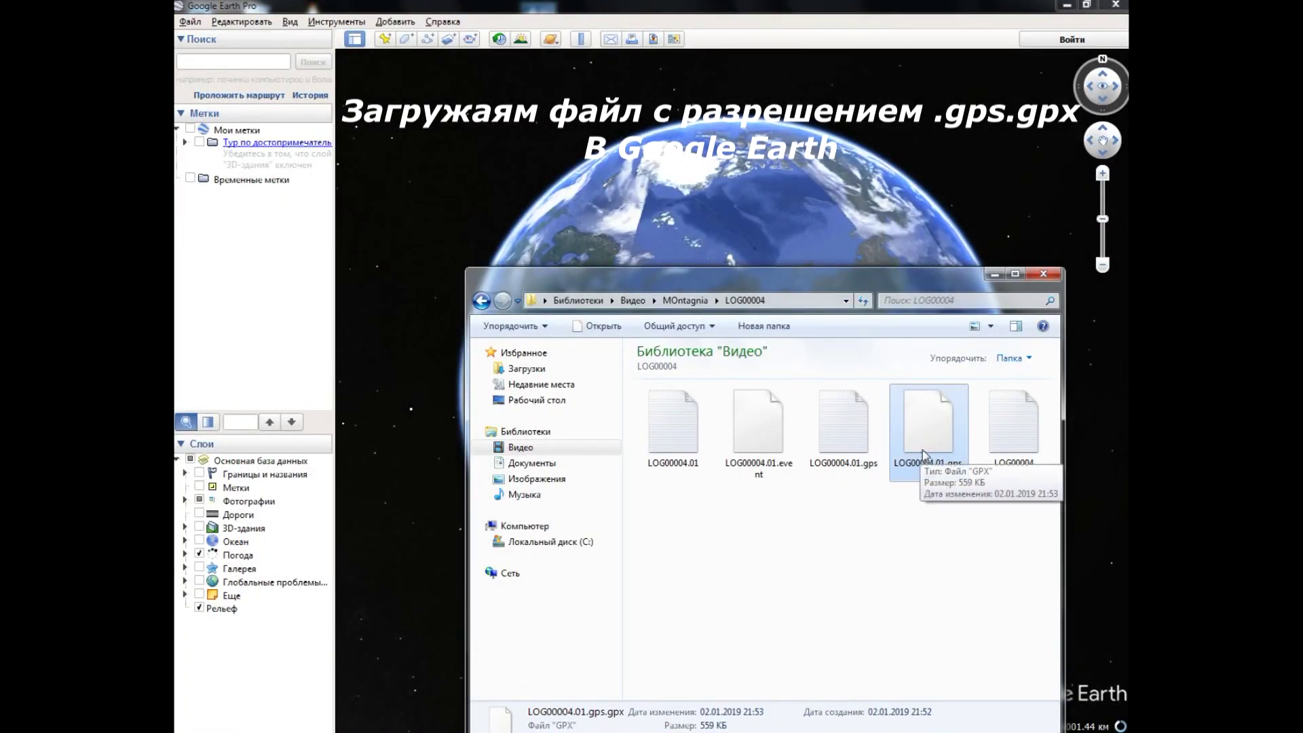
pyautogui.moveTo(922, 446); pyautogui.dragTo(764, 230)
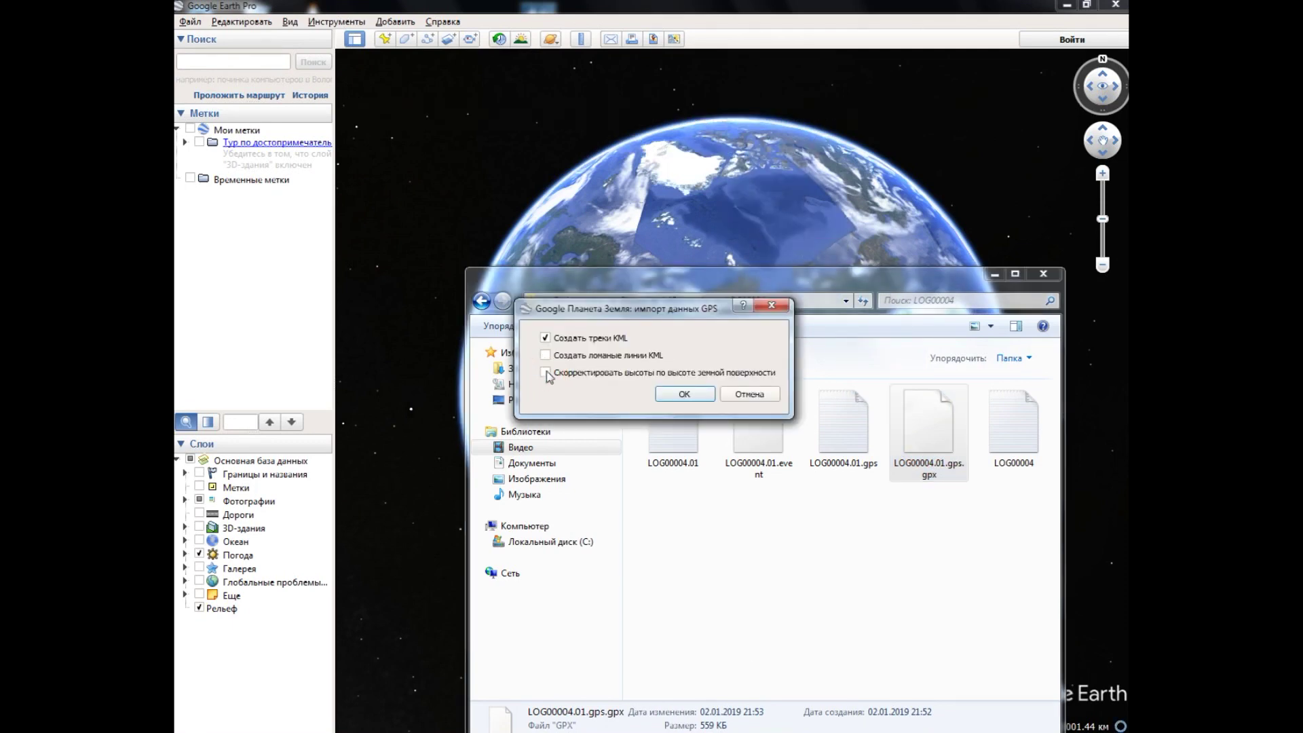
pyautogui.click(683, 395)
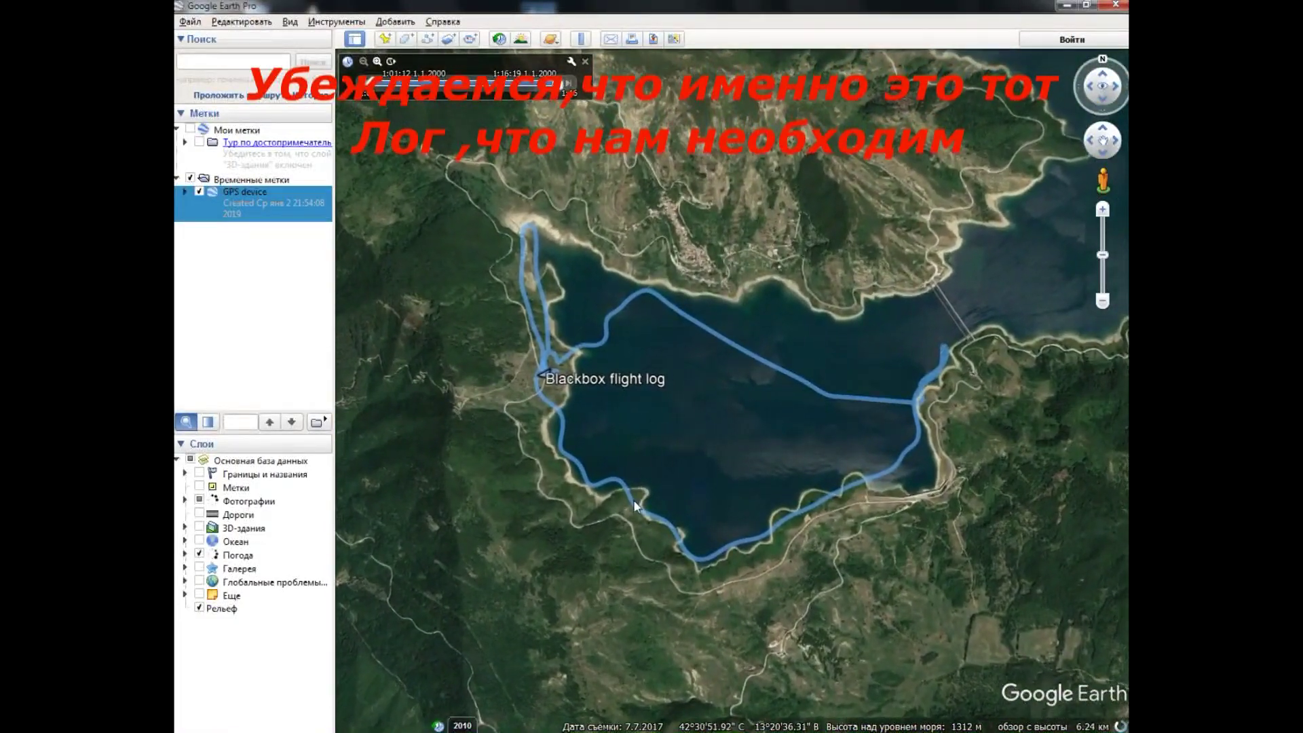
# Step: Show the elevation profile of the Blackbox flight log track
pyautogui.rightClick(637, 512)
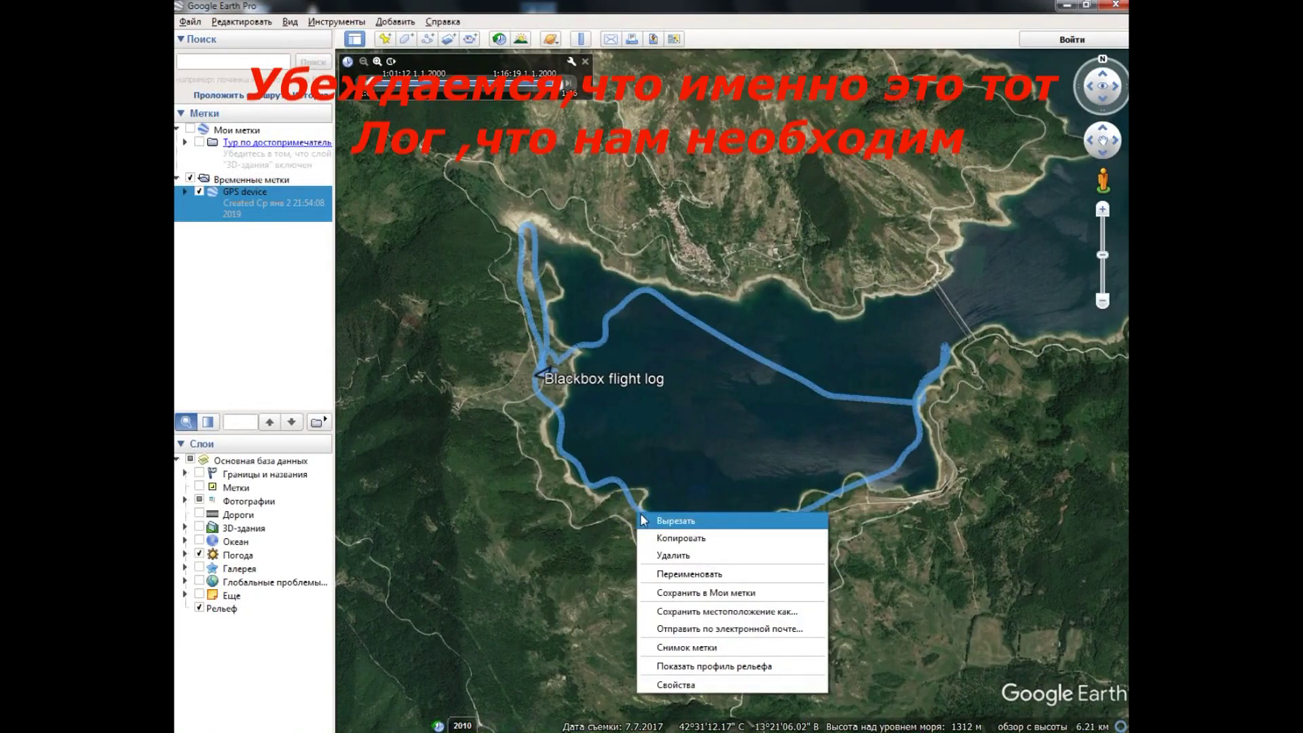
pyautogui.click(719, 667)
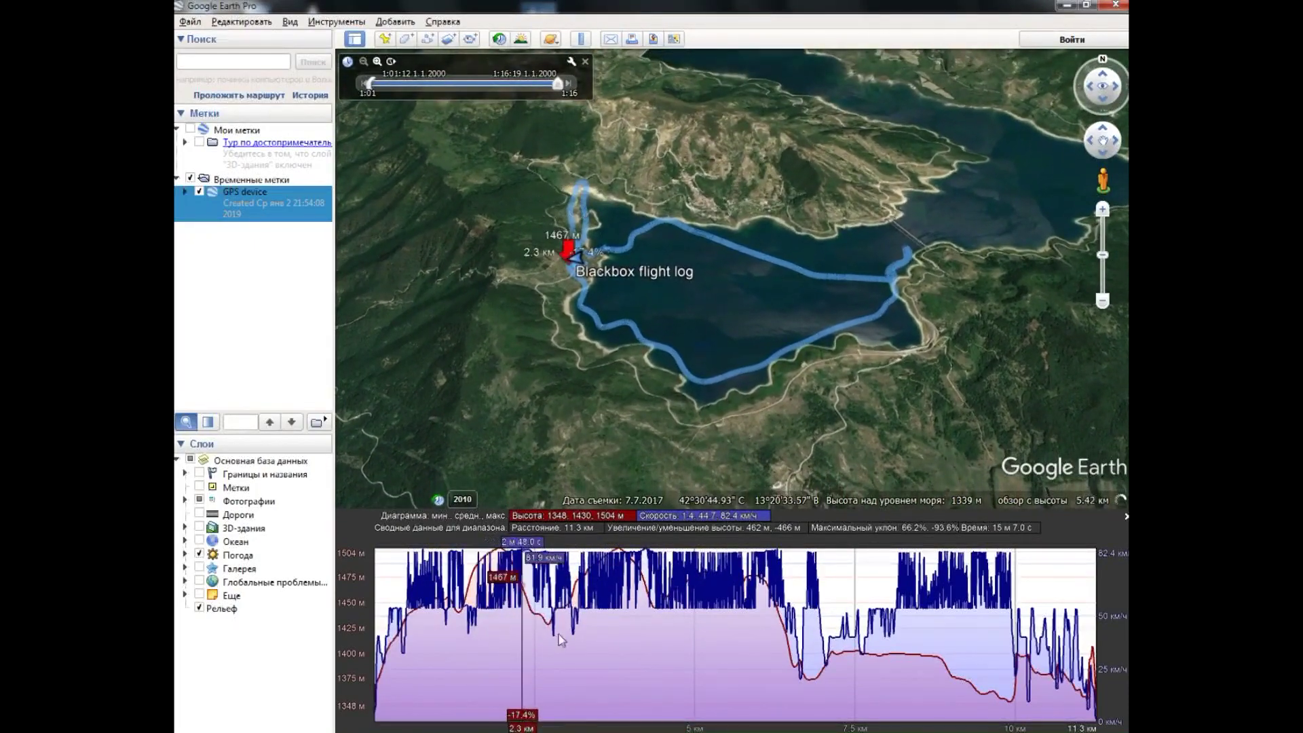
# Step: Close Google Earth Pro and discard the unsaved temporary places
pyautogui.click(1114, 6)
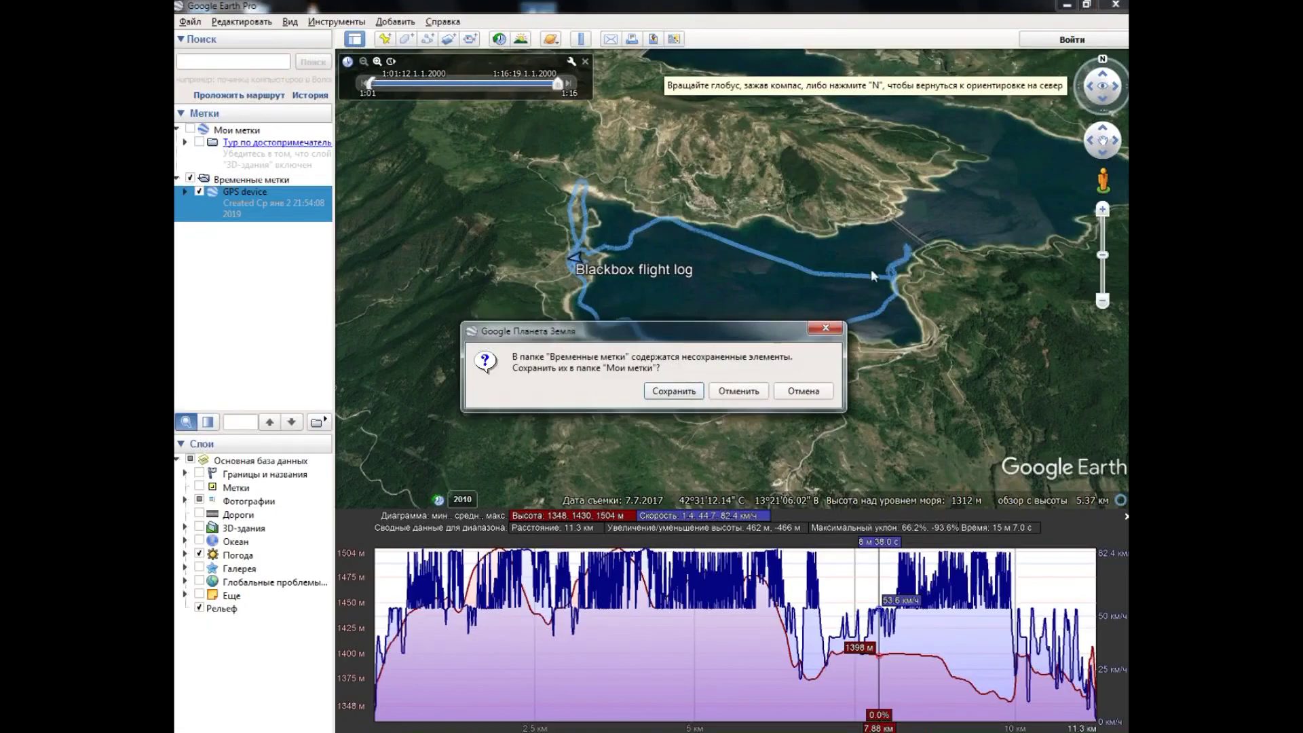
pyautogui.click(741, 391)
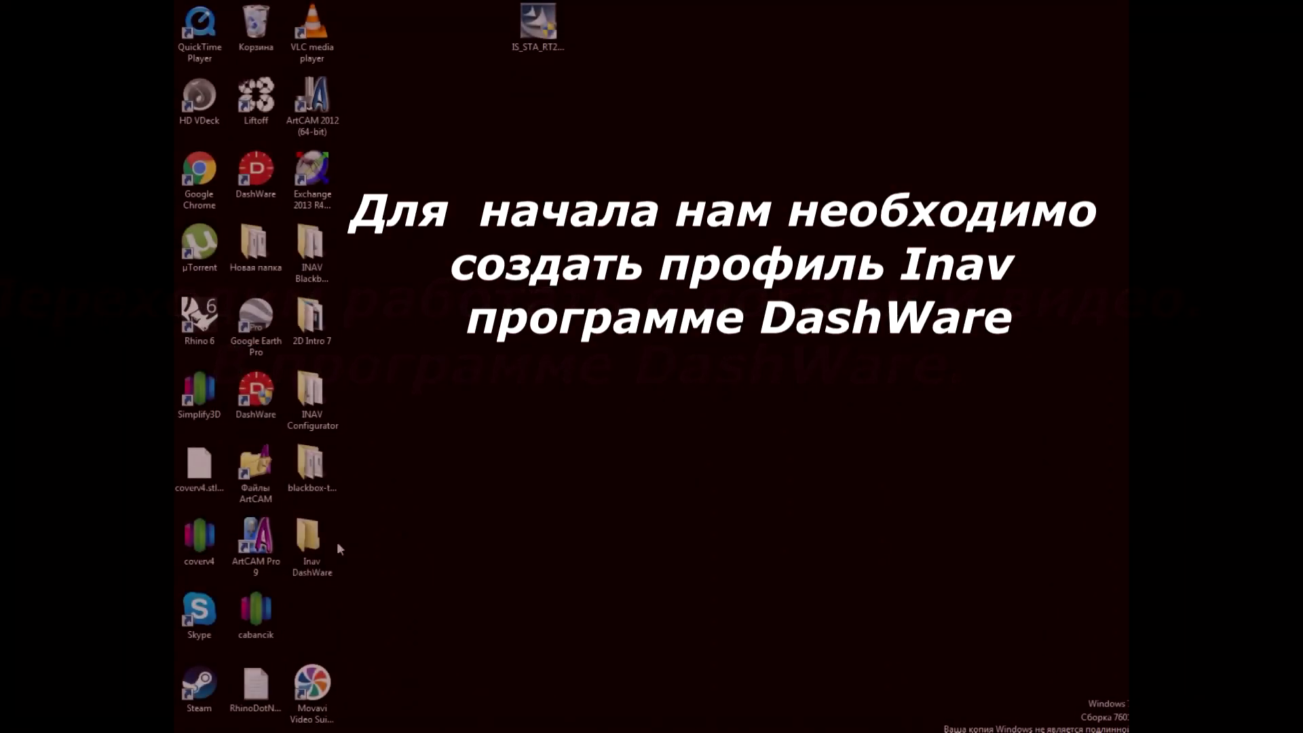
# Step: Copy the INAV GPS and INAV XML files from the Inav DashWare folder on the desktop
pyautogui.doubleClick(323, 542)
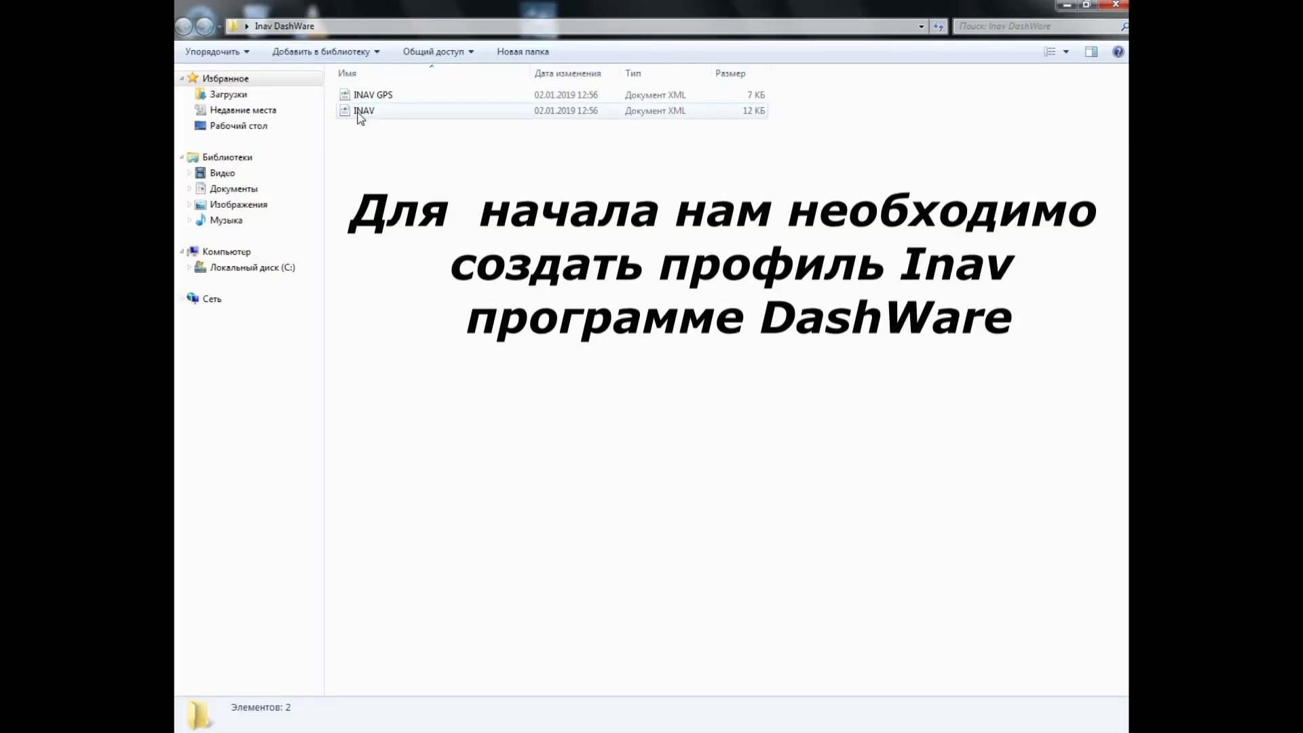
pyautogui.moveTo(360, 136); pyautogui.dragTo(382, 100)
pyautogui.rightClick(382, 100)
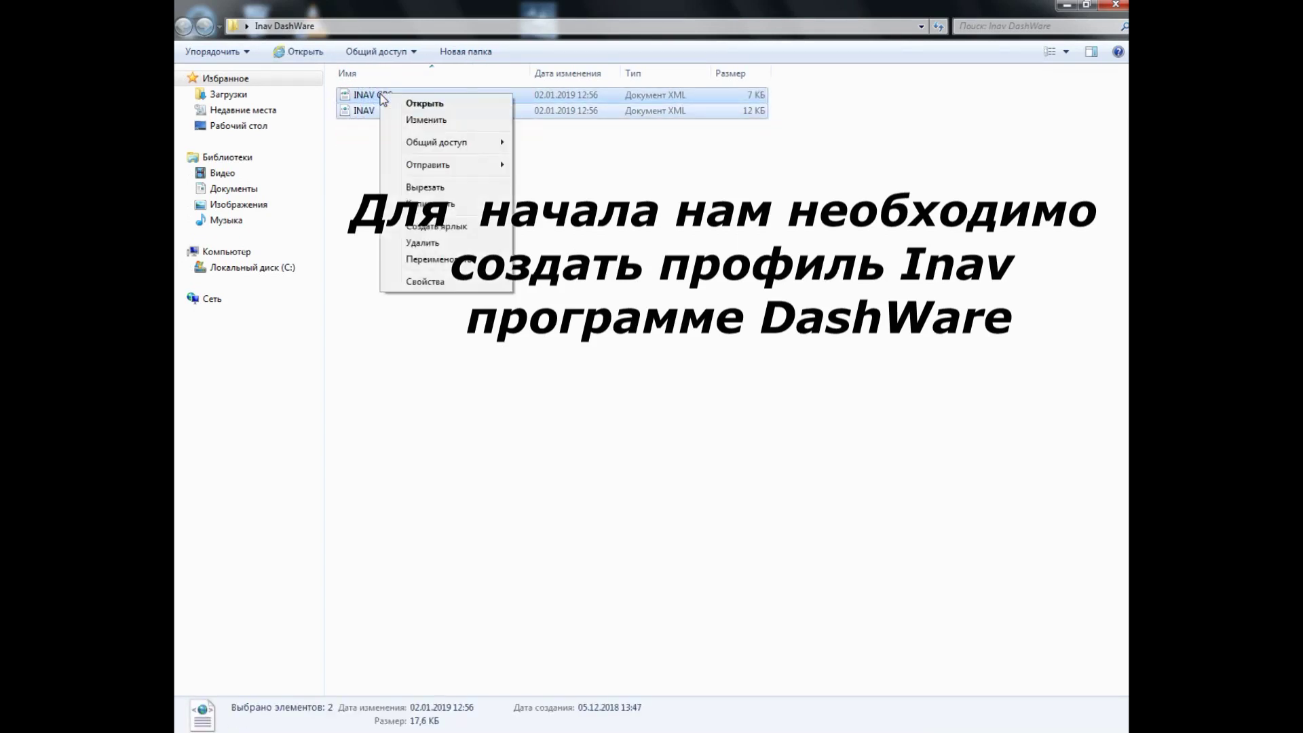
pyautogui.click(432, 204)
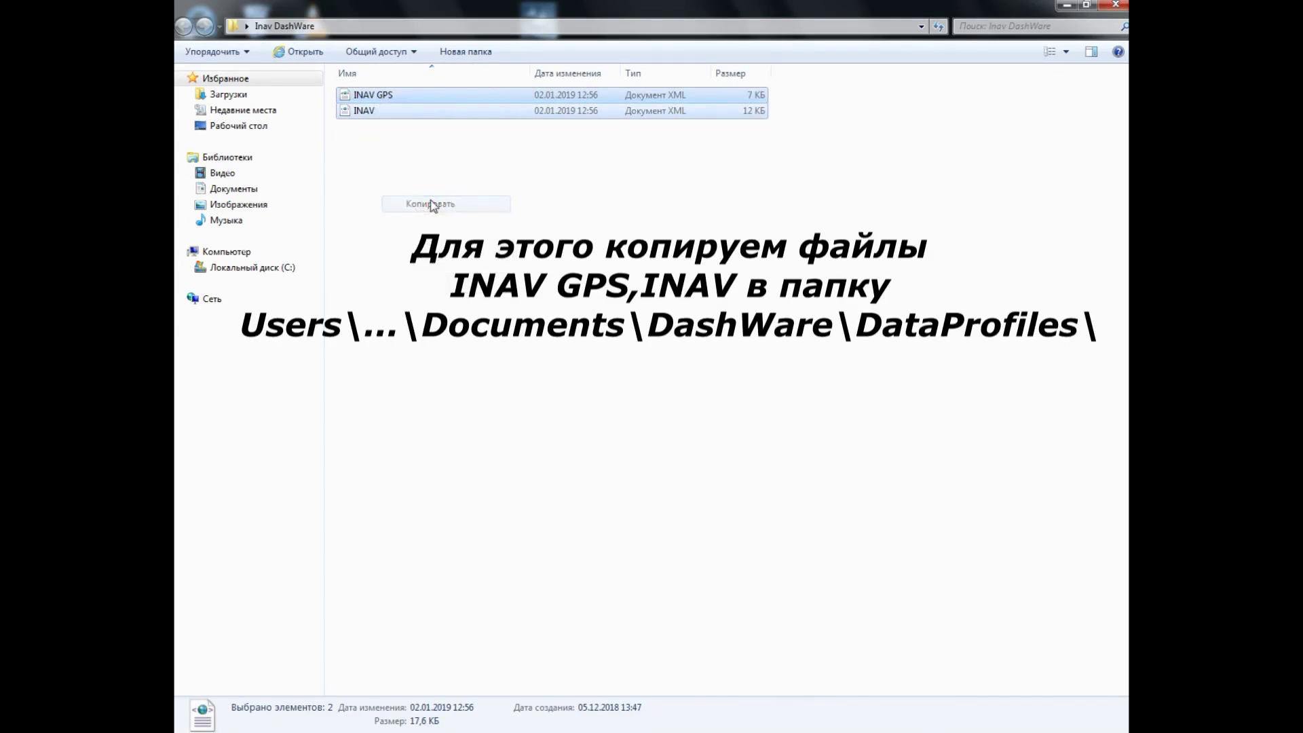
# Step: Paste the two profile files into the DataProfiles folder of Documents\DashWare, and close the folder window
pyautogui.click(256, 188)
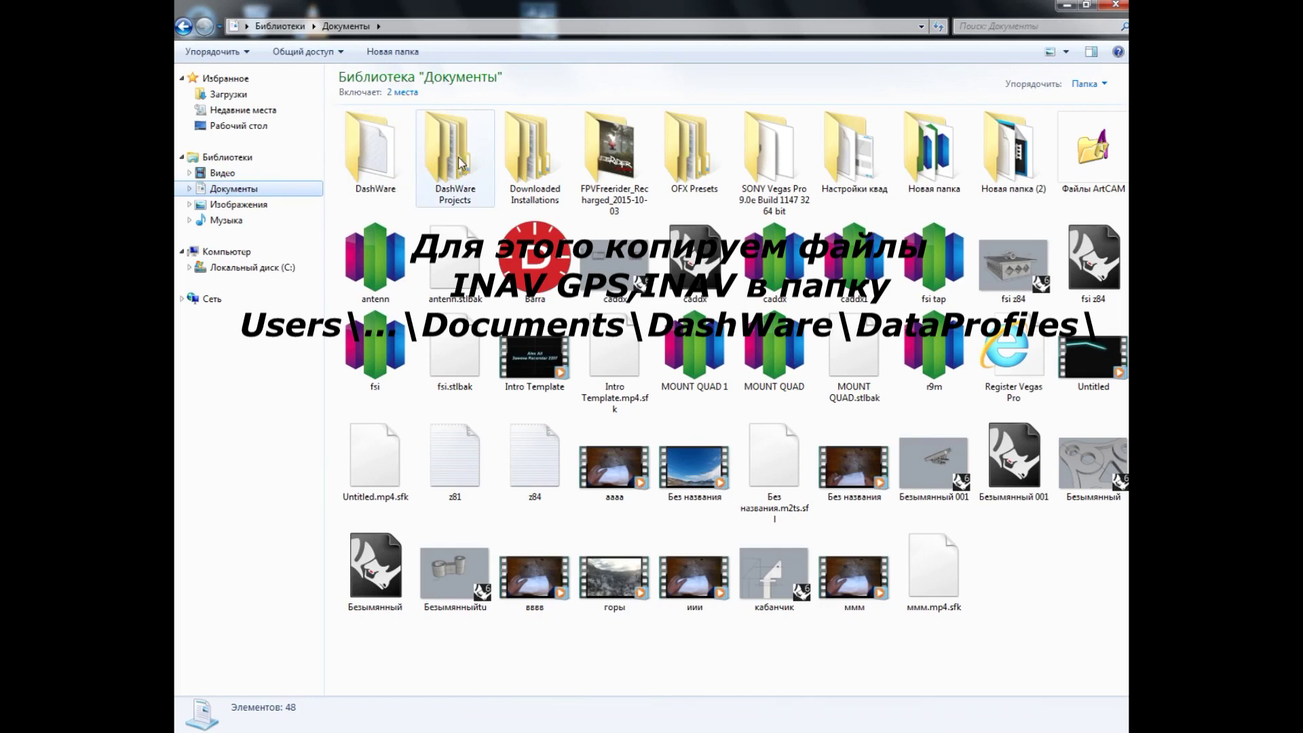
pyautogui.doubleClick(376, 157)
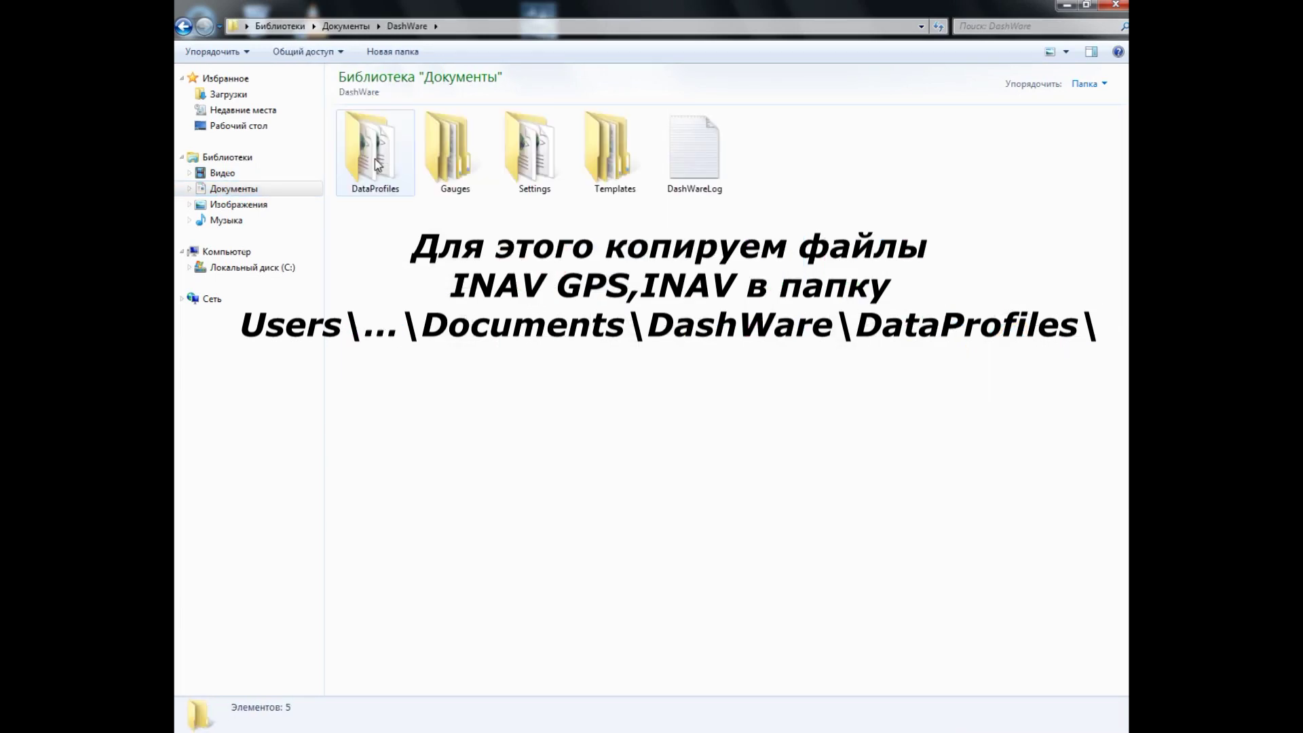
pyautogui.doubleClick(377, 173)
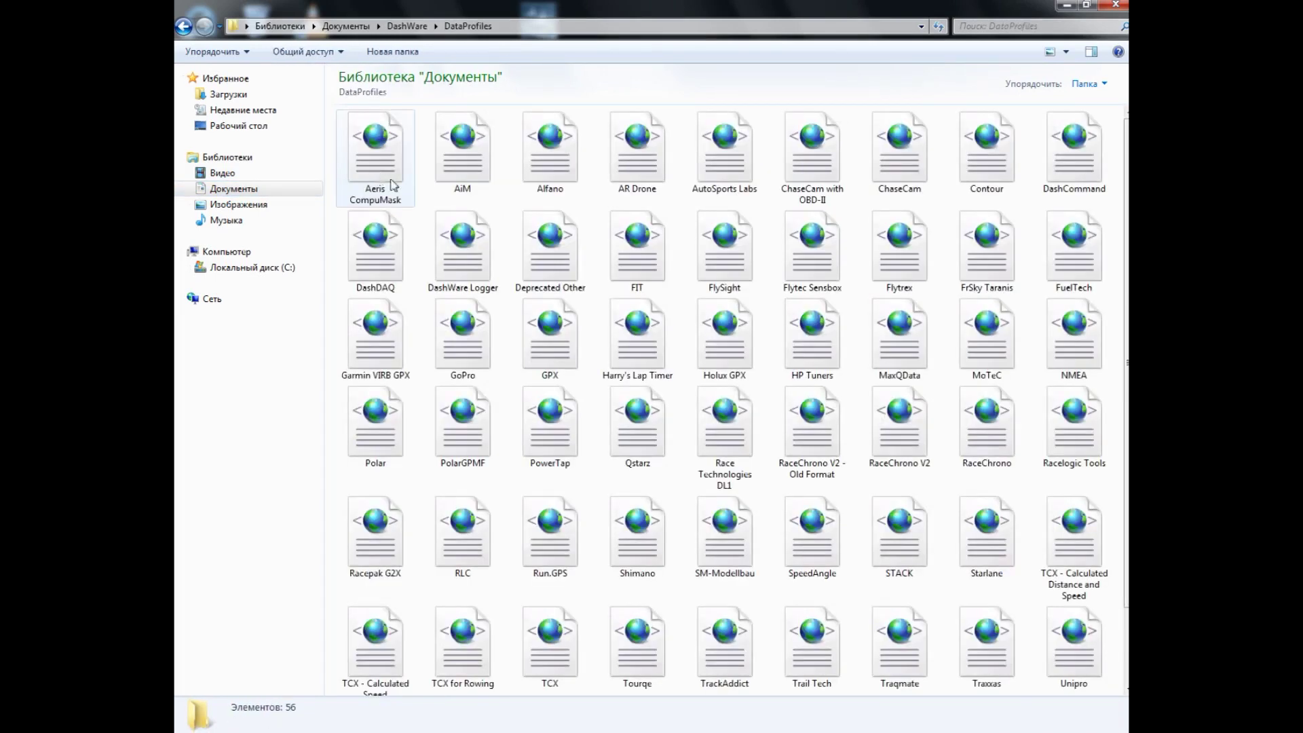
pyautogui.rightClick(935, 205)
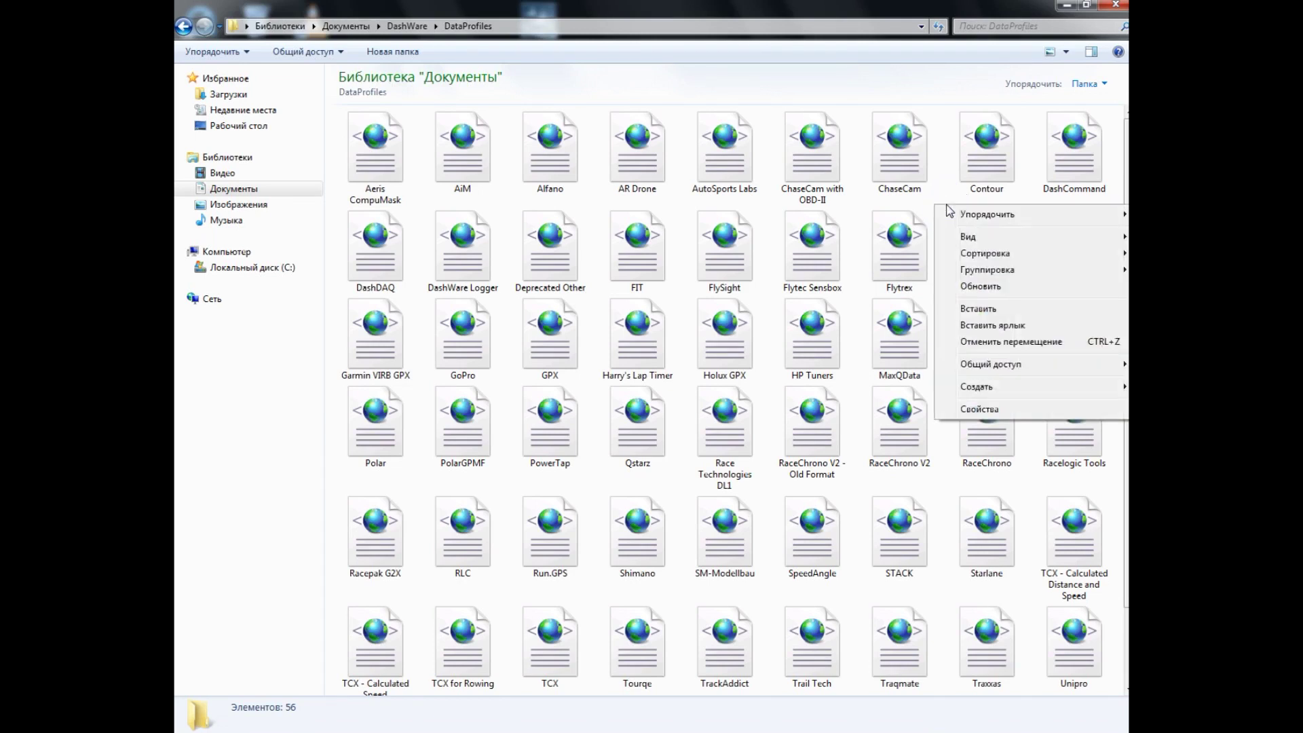
pyautogui.click(978, 308)
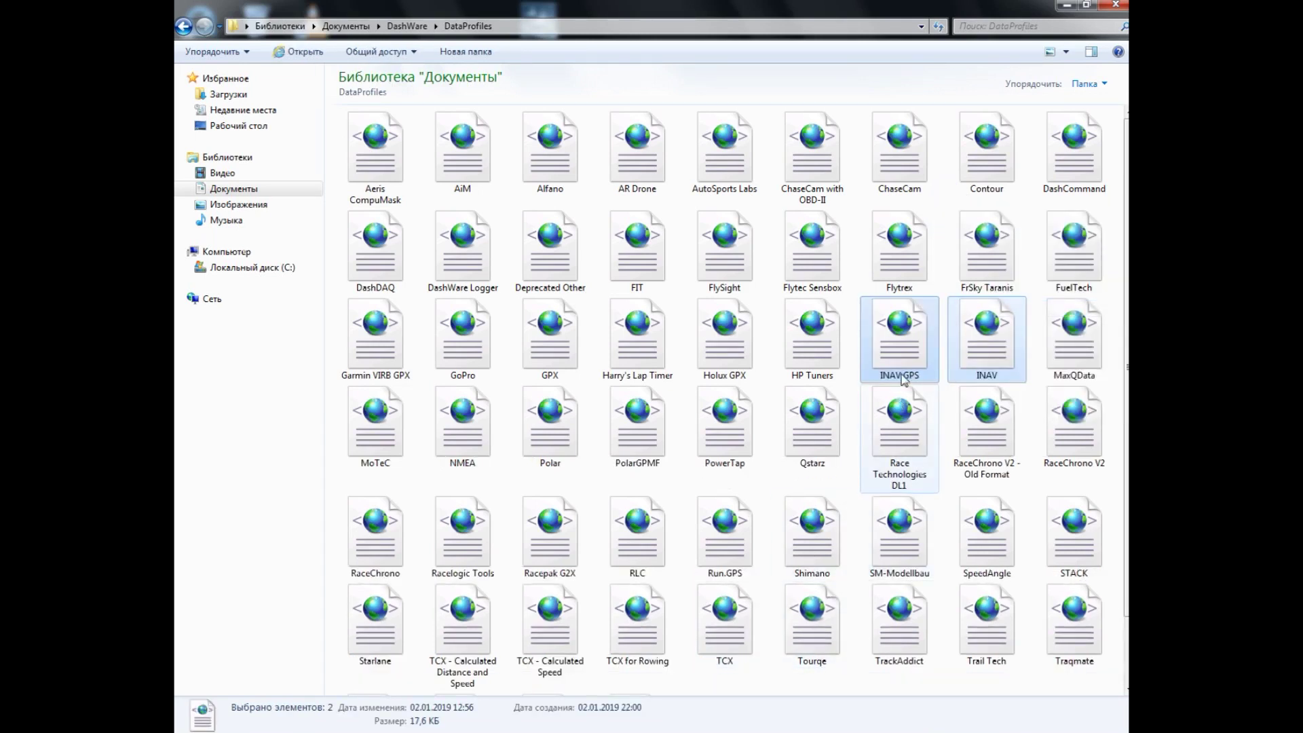
pyautogui.click(945, 327)
pyautogui.click(1117, 6)
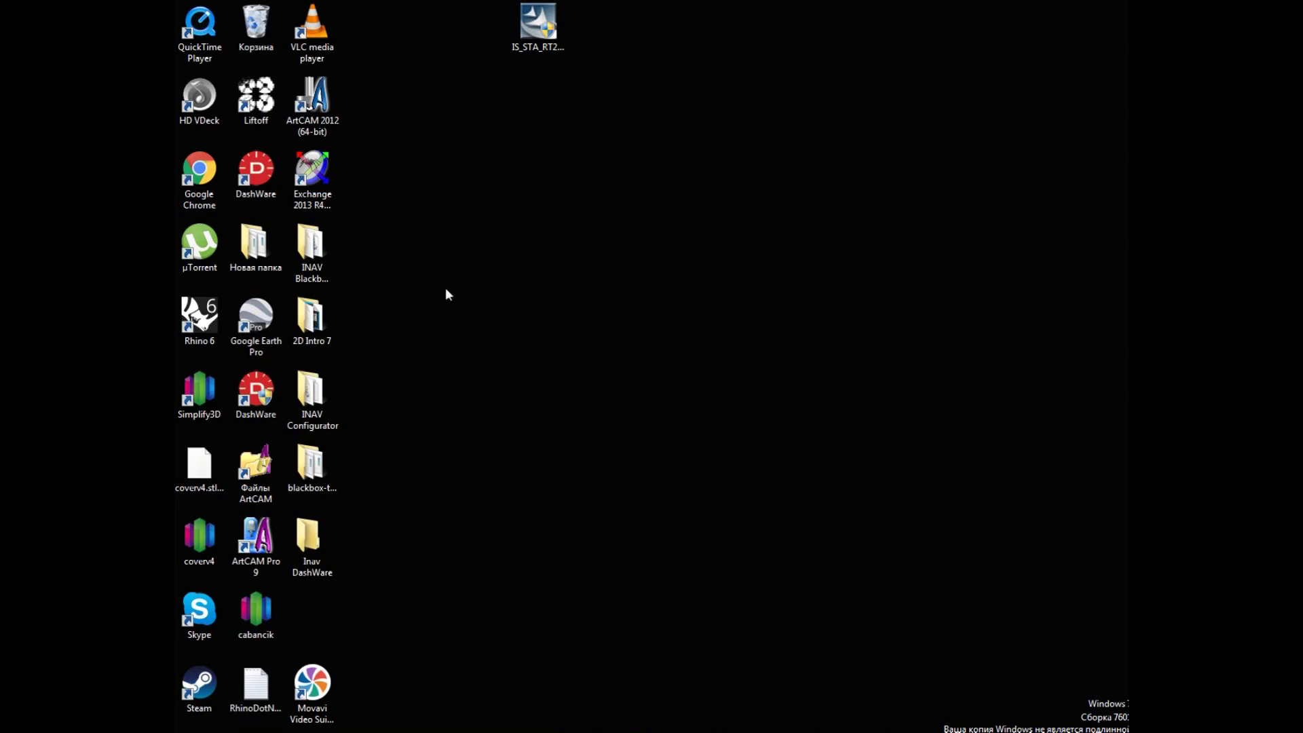
# Step: Start DashWare, dismiss the Quick Project Creator and create a new project from the HD Template with the suggested name
pyautogui.doubleClick(256, 390)
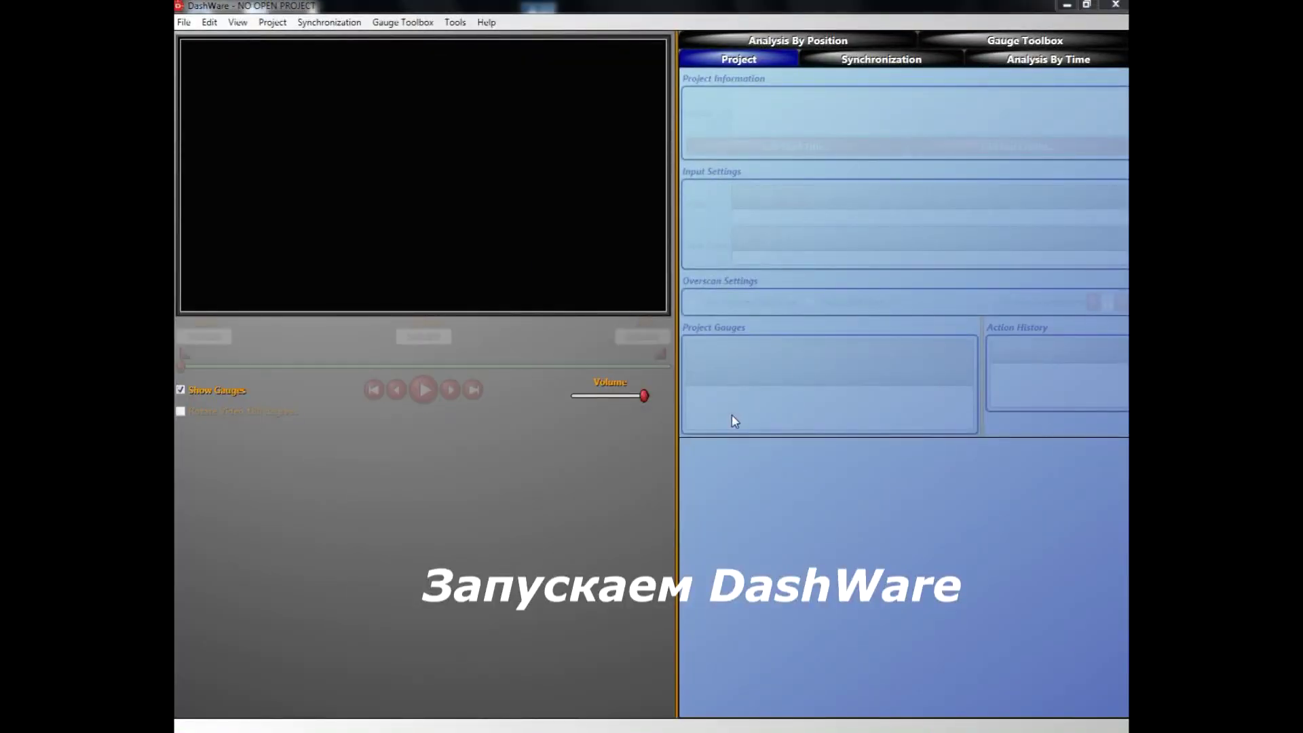
pyautogui.click(679, 494)
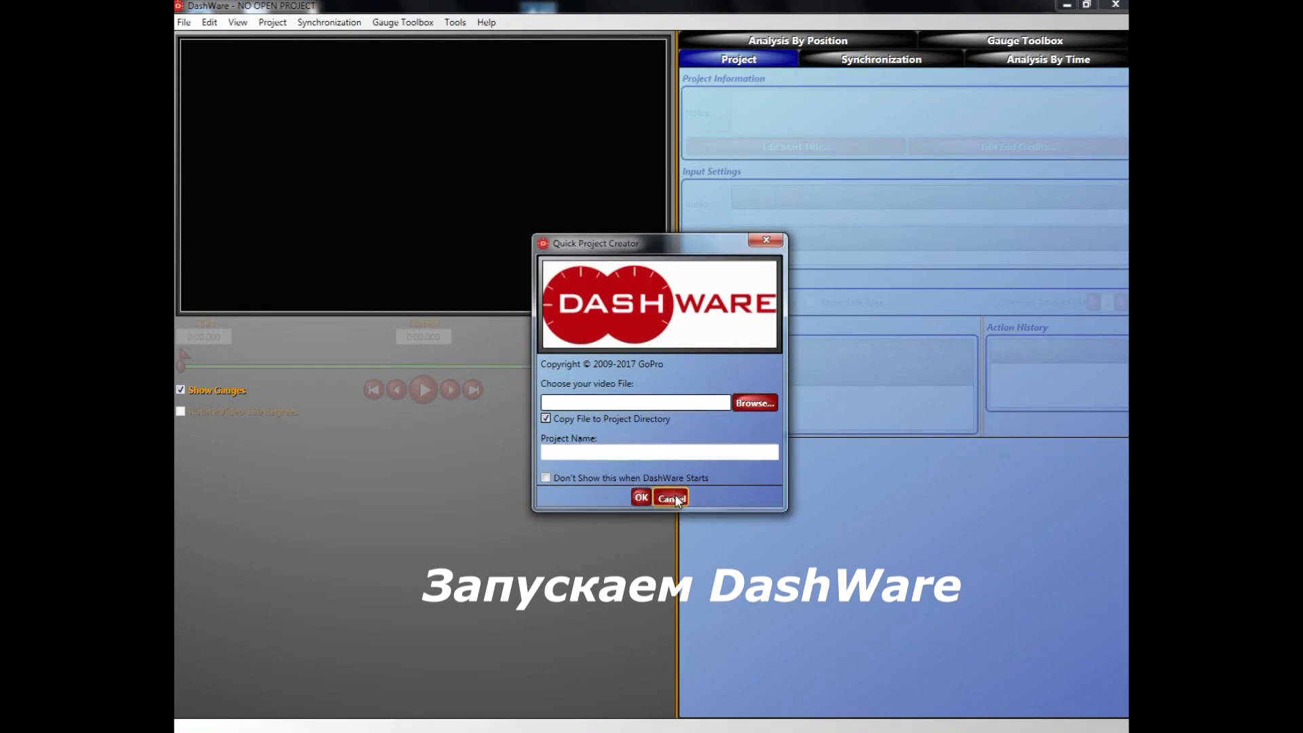
pyautogui.click(186, 23)
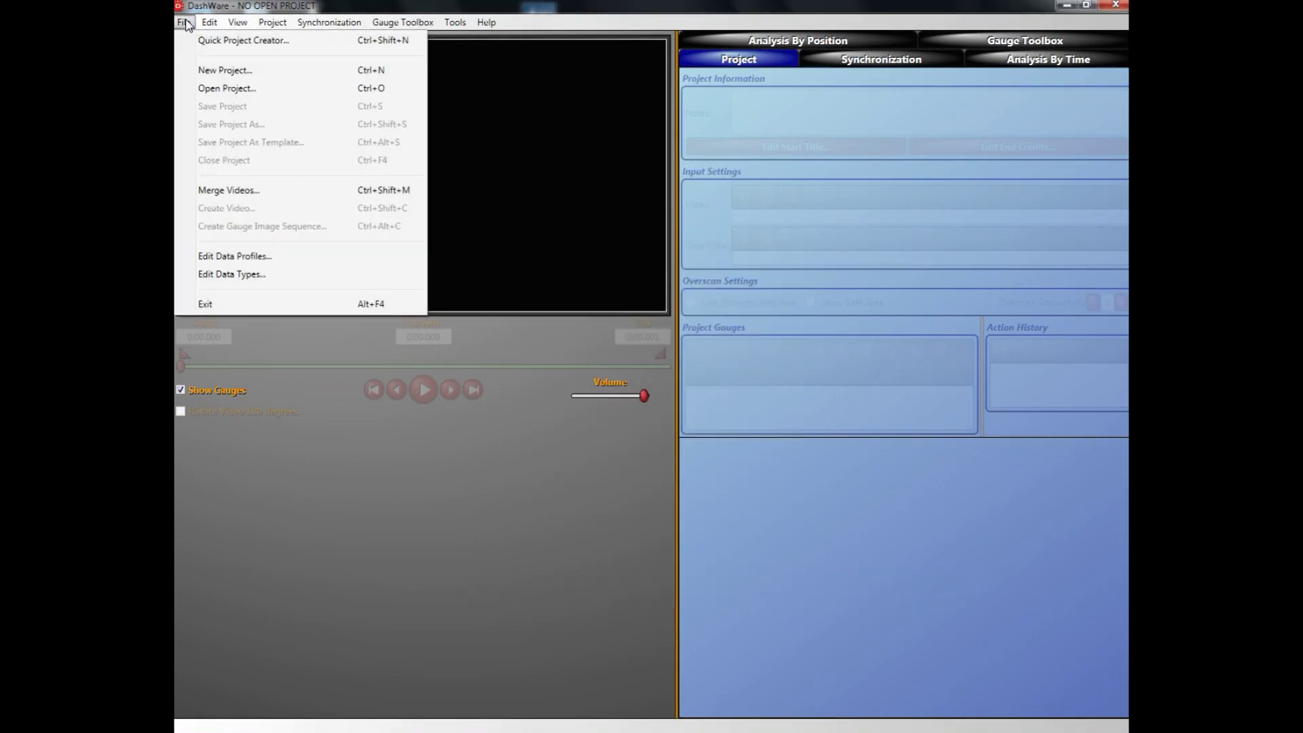
pyautogui.click(213, 67)
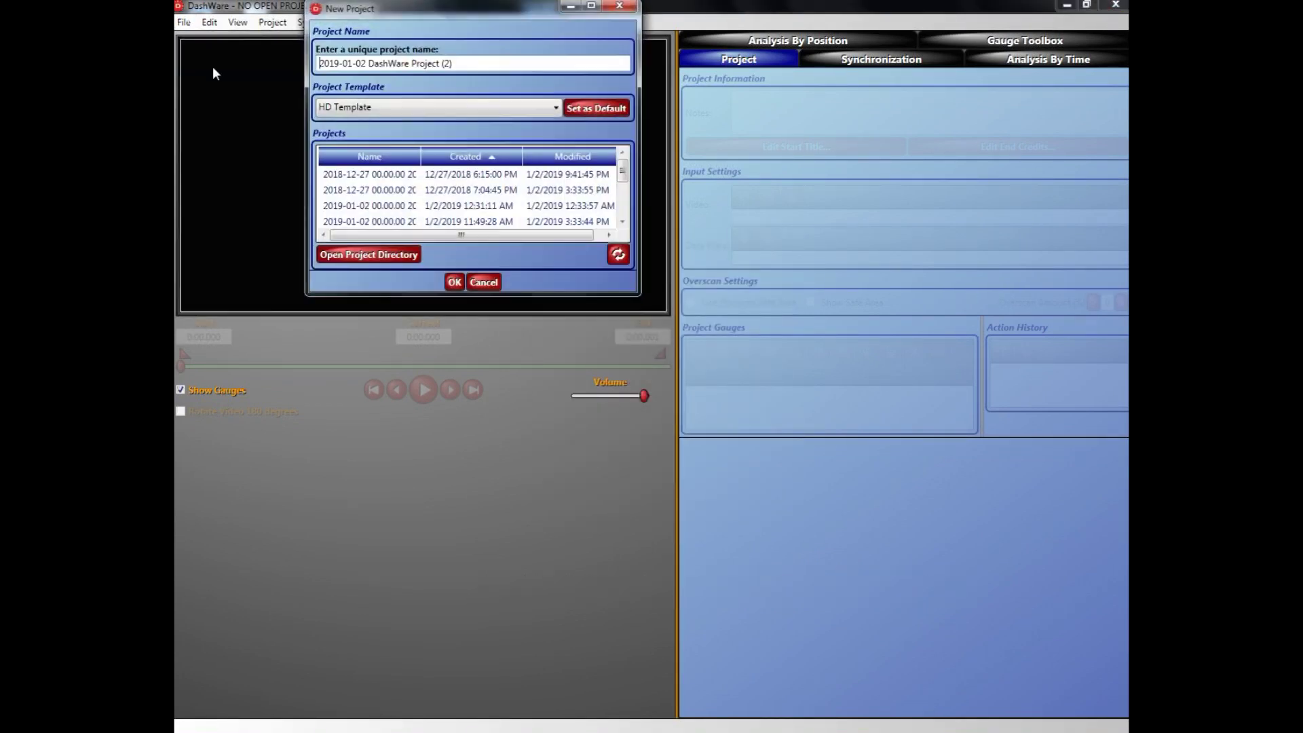
pyautogui.click(456, 282)
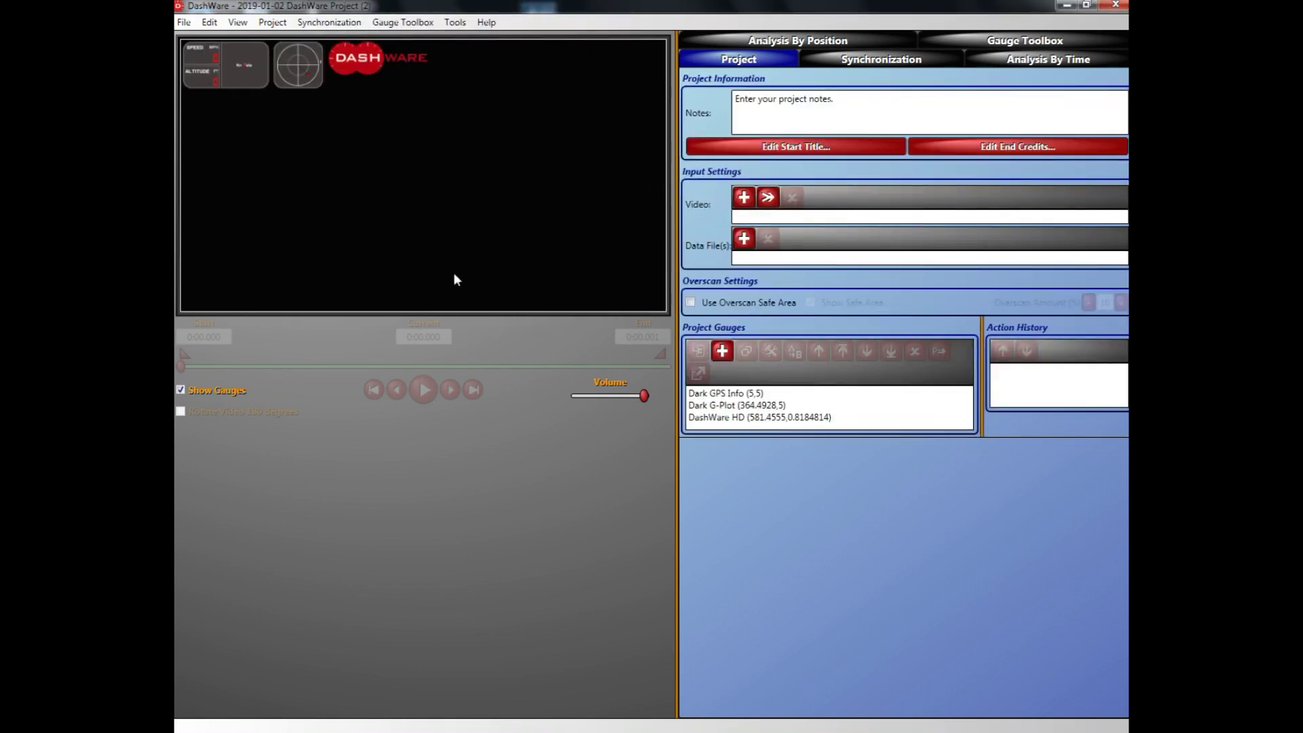
# Step: Remove the DashWare HD, Dark G-Plot and Dark GPS Info gauges from the project
pyautogui.click(371, 67)
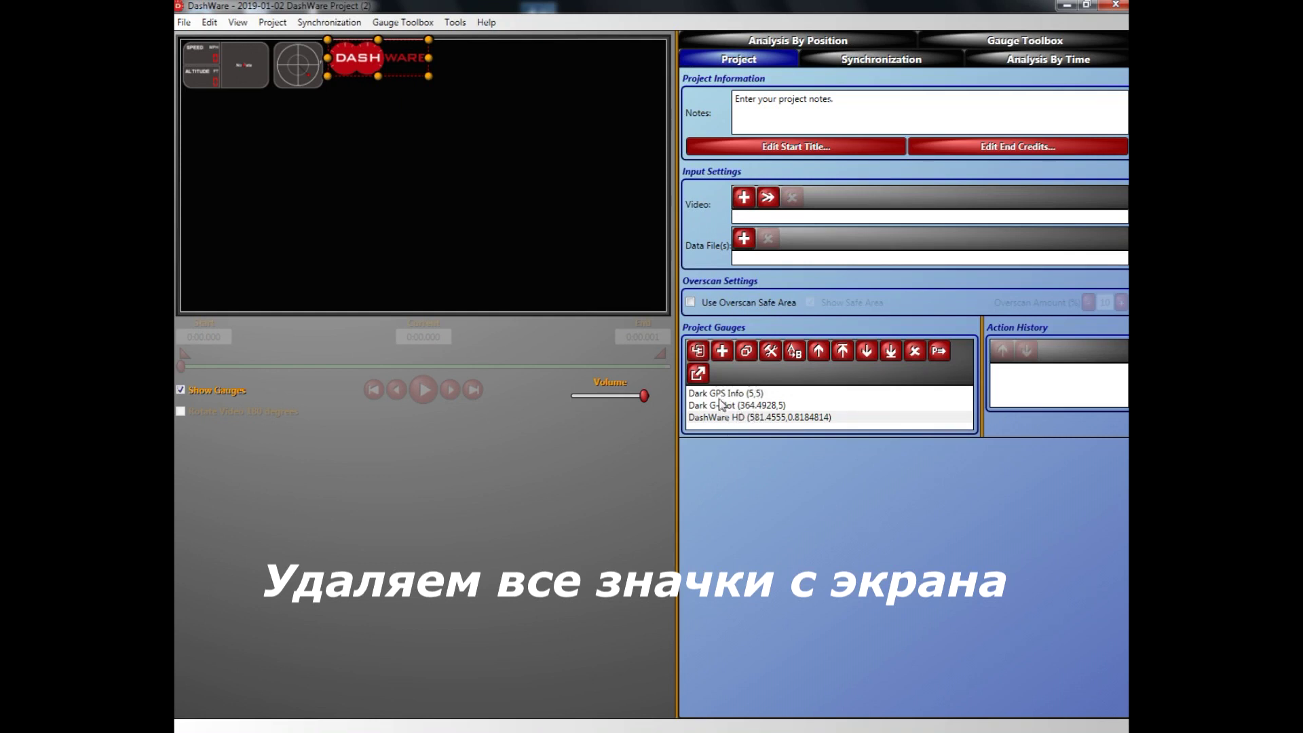
pyautogui.click(915, 352)
pyautogui.click(293, 60)
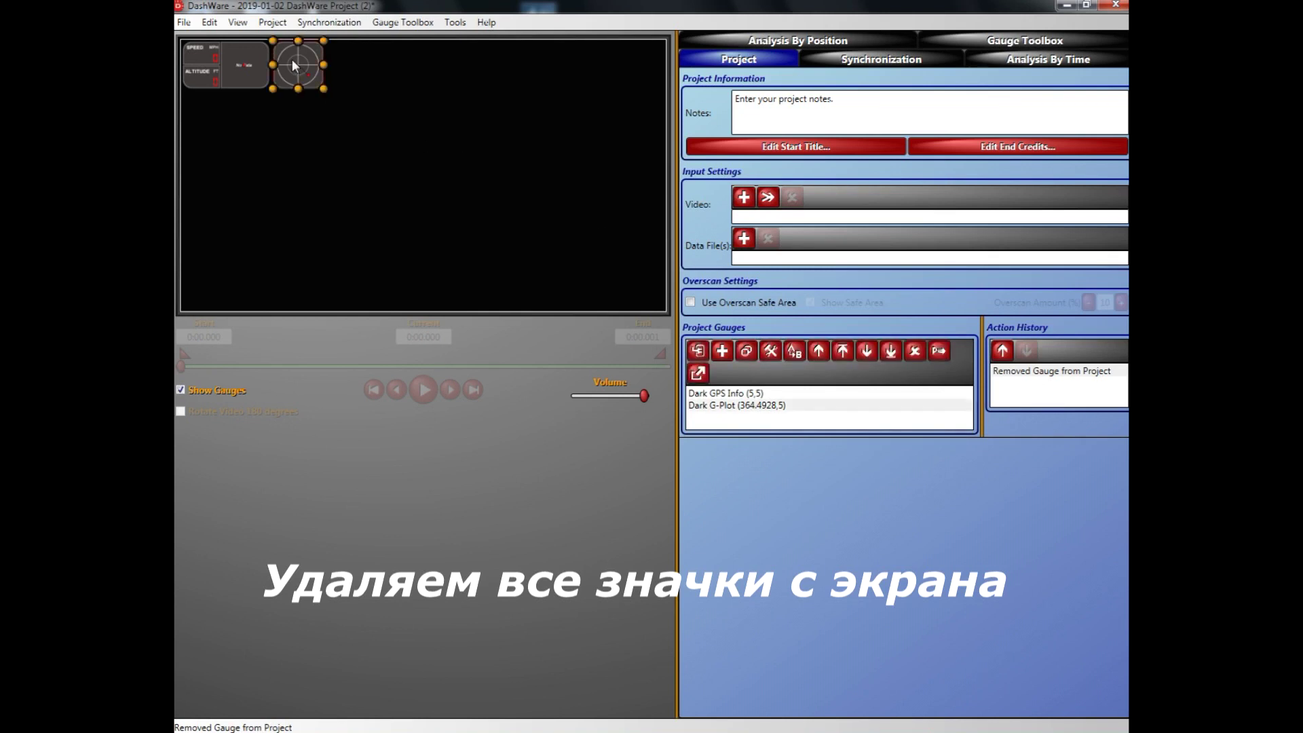
pyautogui.click(916, 351)
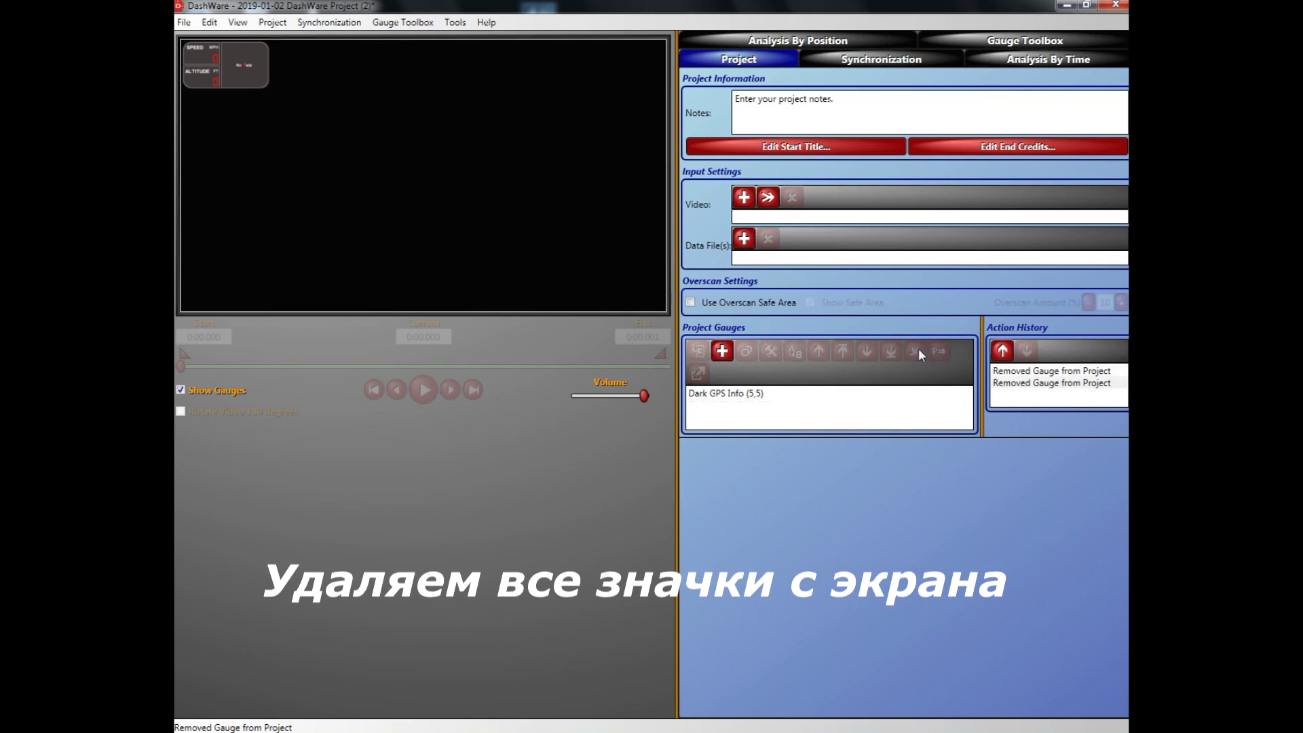
pyautogui.click(834, 396)
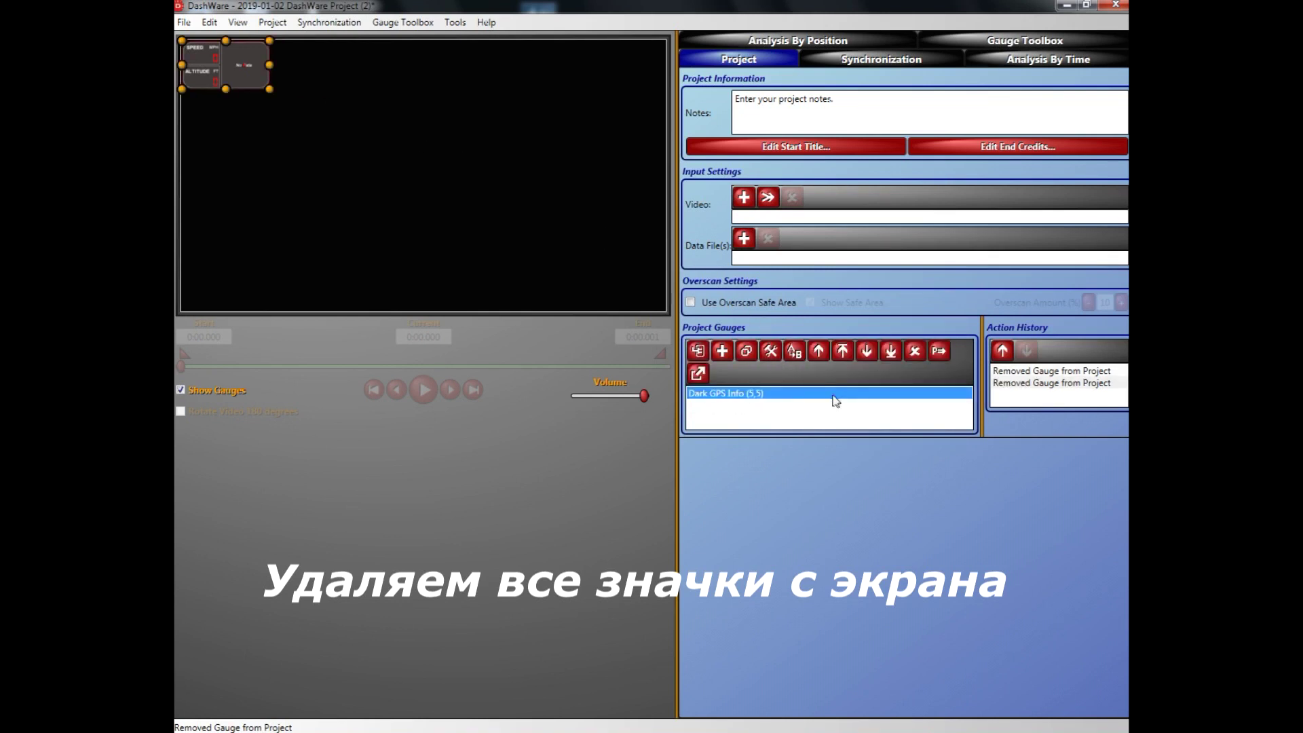
pyautogui.click(913, 351)
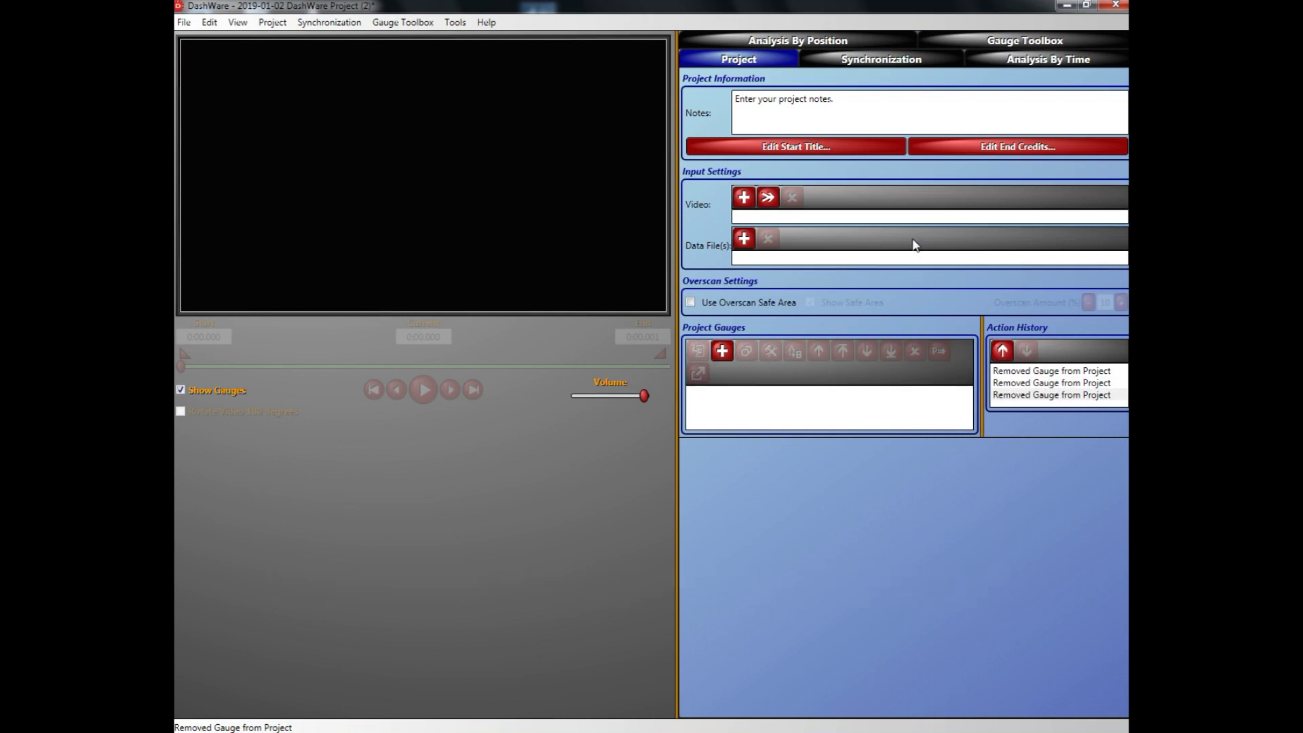
# Step: Add the OSD video from the MOntagnia folder as the project's input video
pyautogui.click(745, 196)
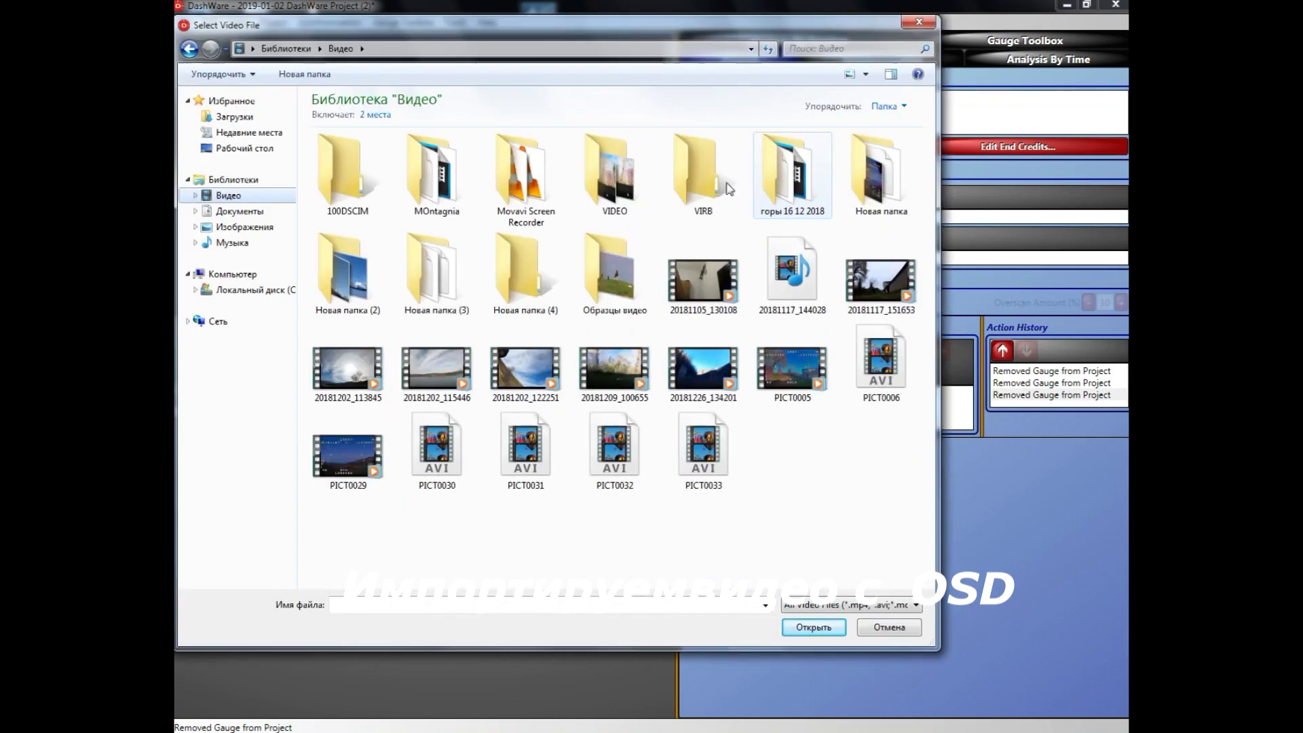
pyautogui.doubleClick(455, 182)
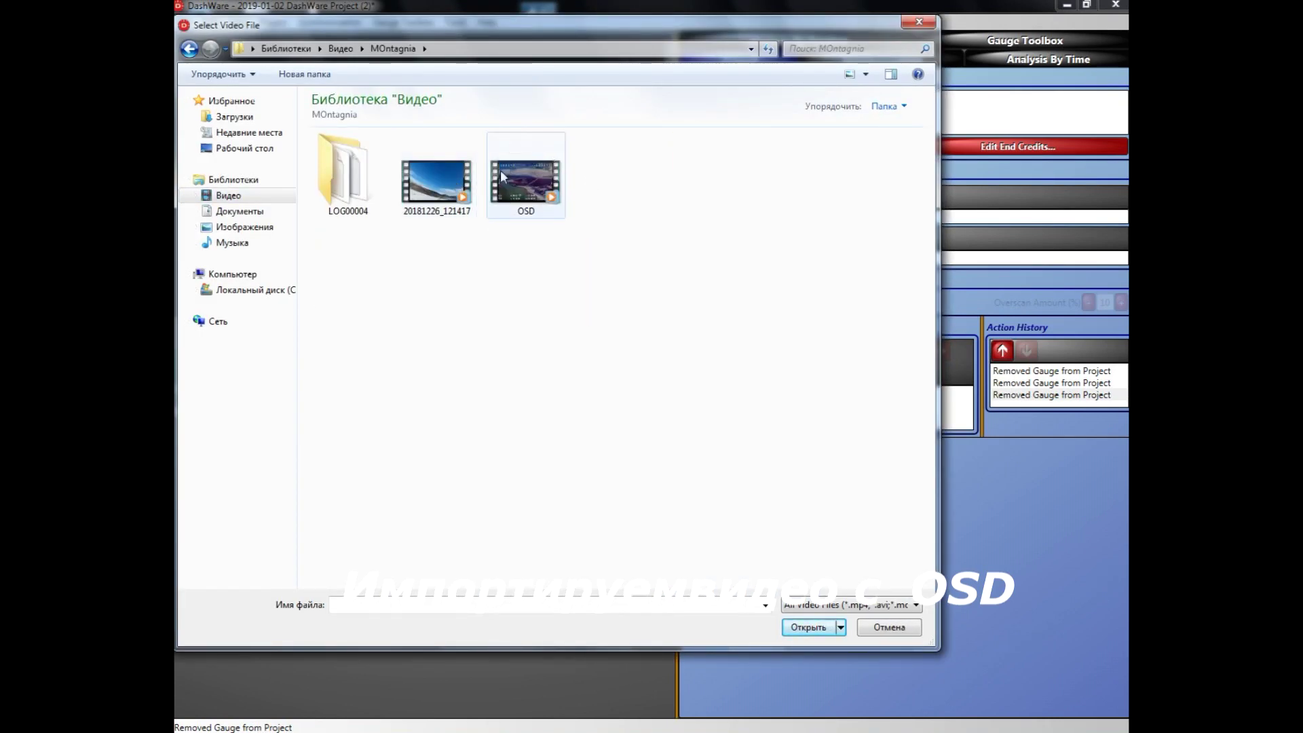
pyautogui.doubleClick(523, 173)
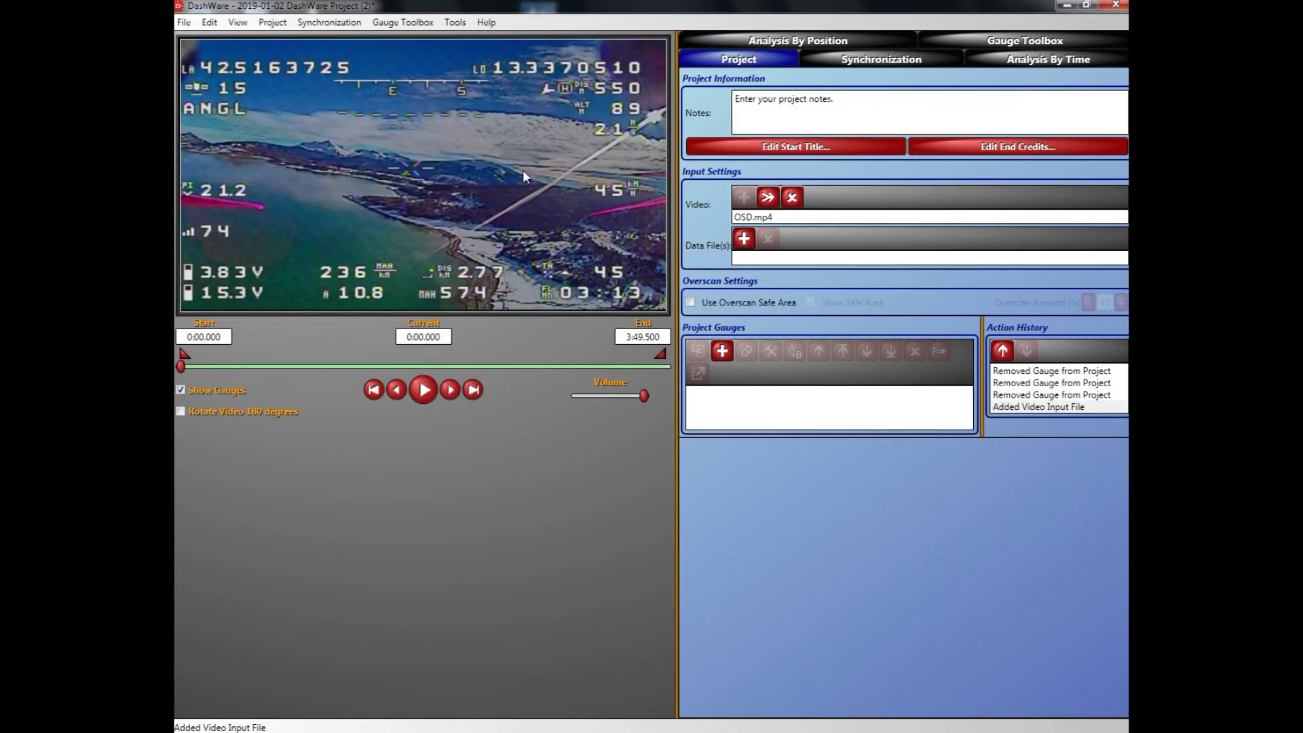
# Step: Add LOG00004.01.csv from the LOG00004 folder as a data file using the INAV data profile
pyautogui.click(746, 239)
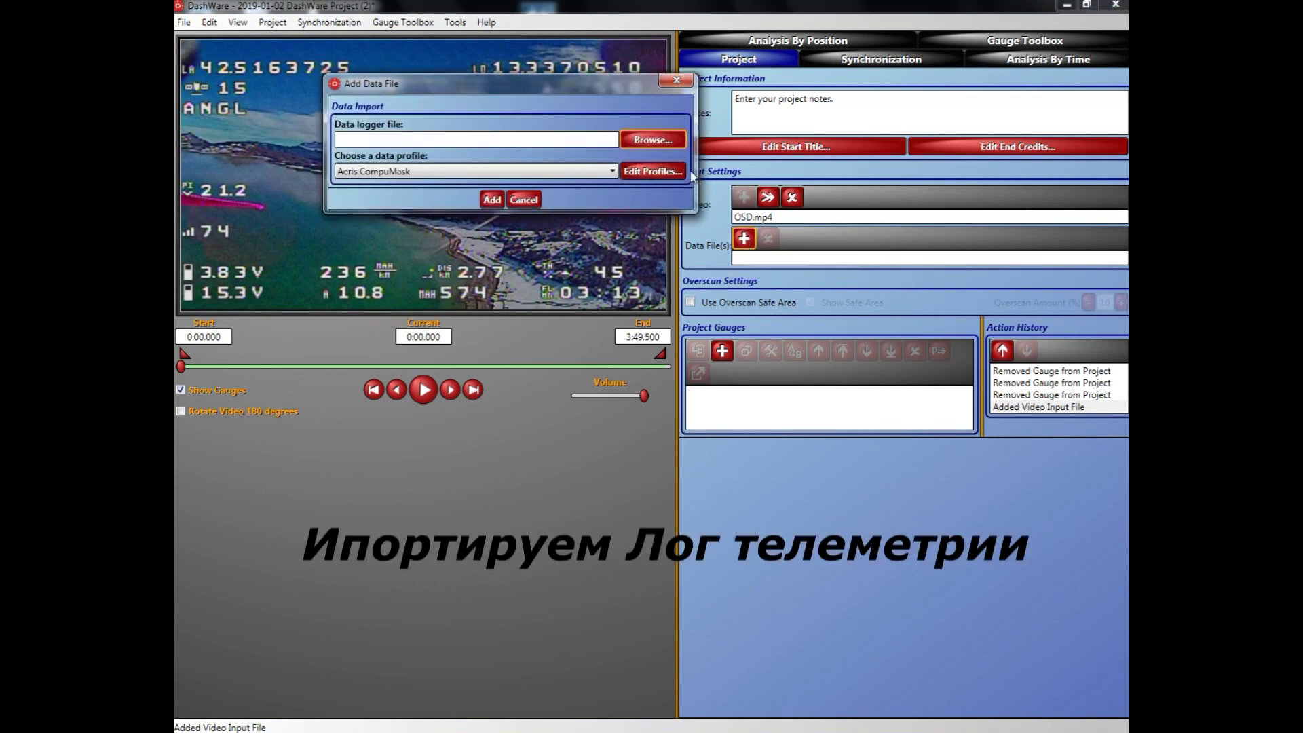
pyautogui.click(663, 143)
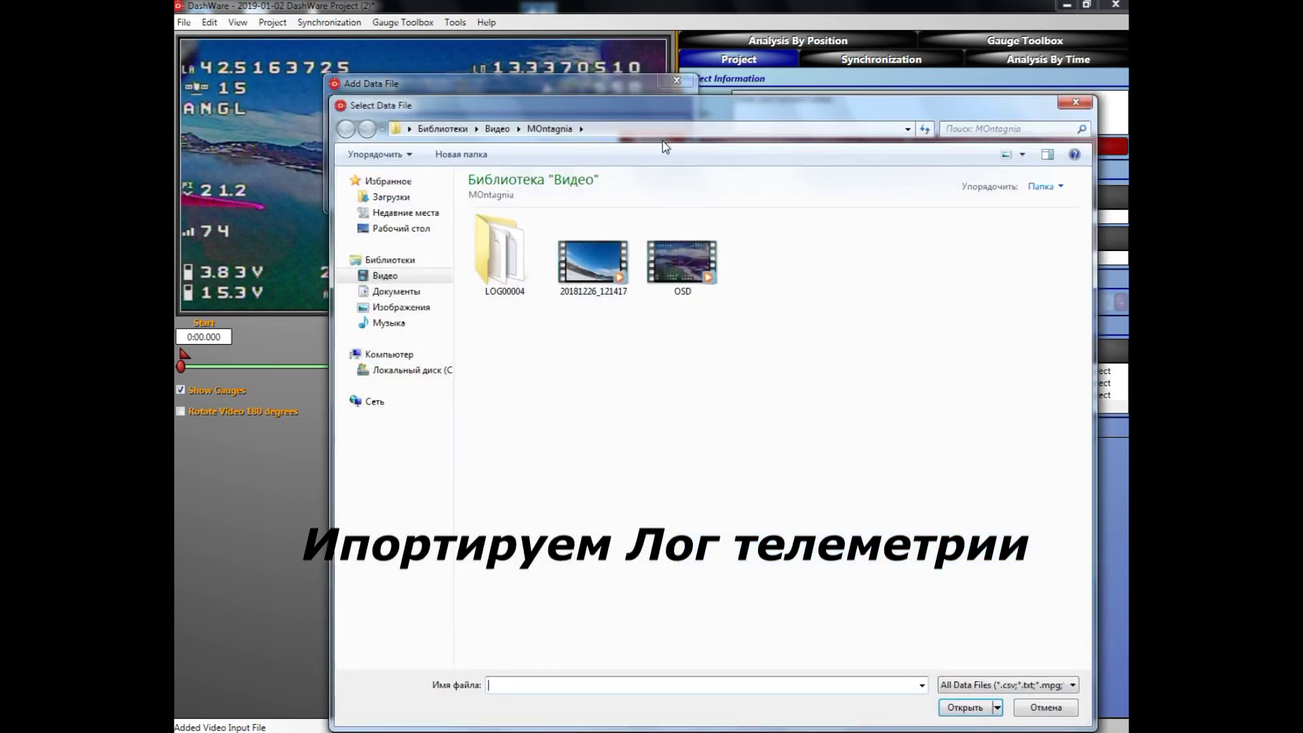
pyautogui.doubleClick(499, 258)
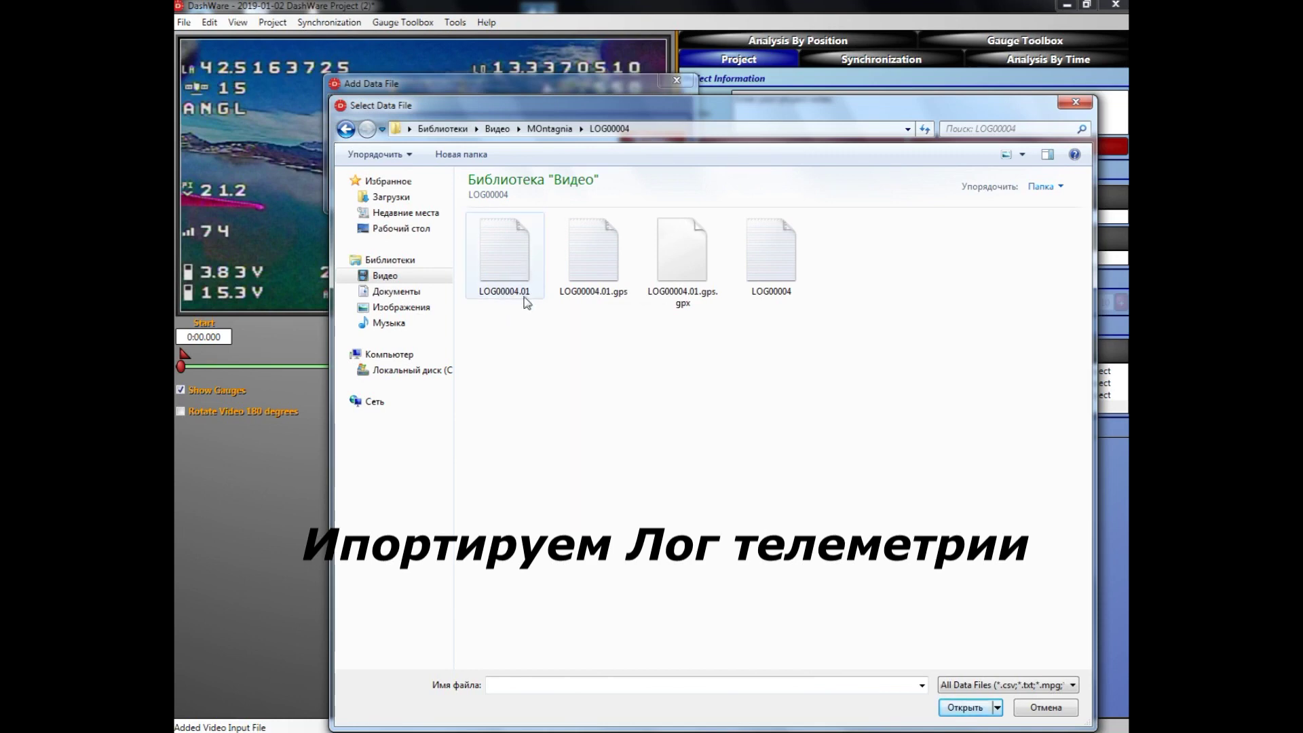
pyautogui.doubleClick(518, 267)
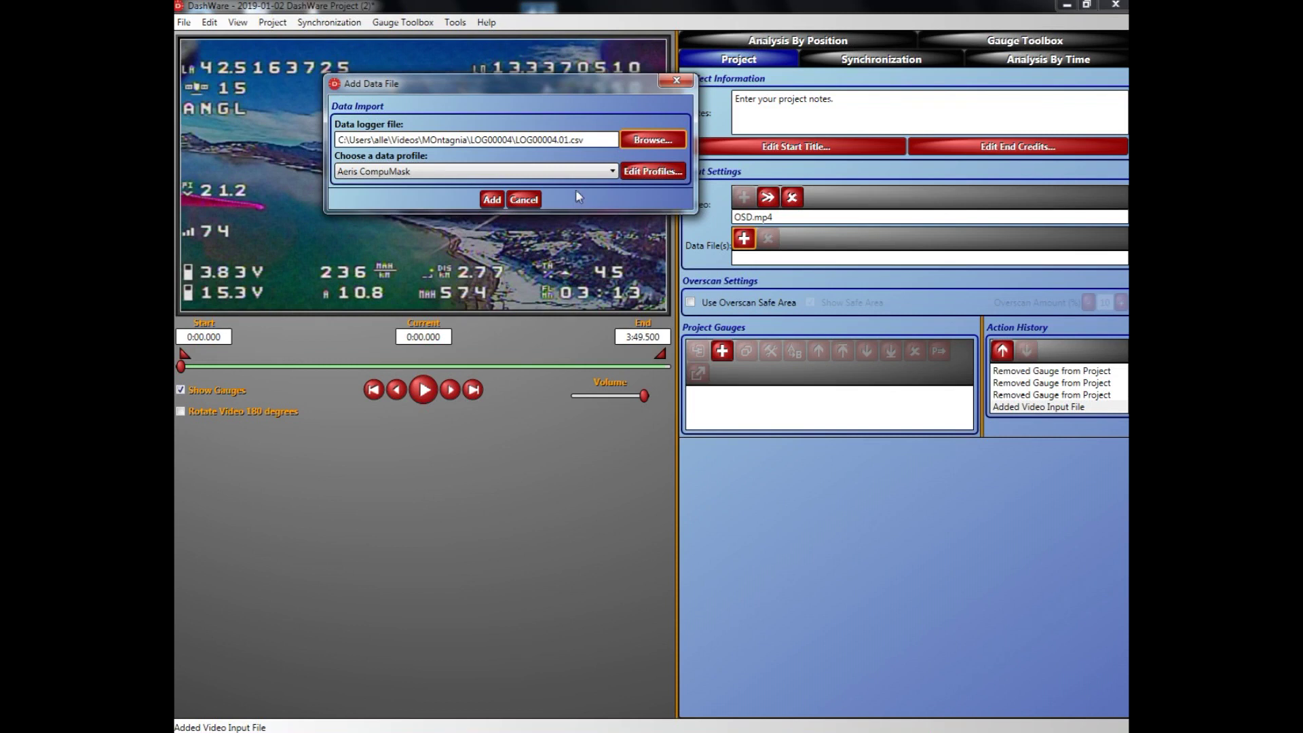
pyautogui.click(600, 176)
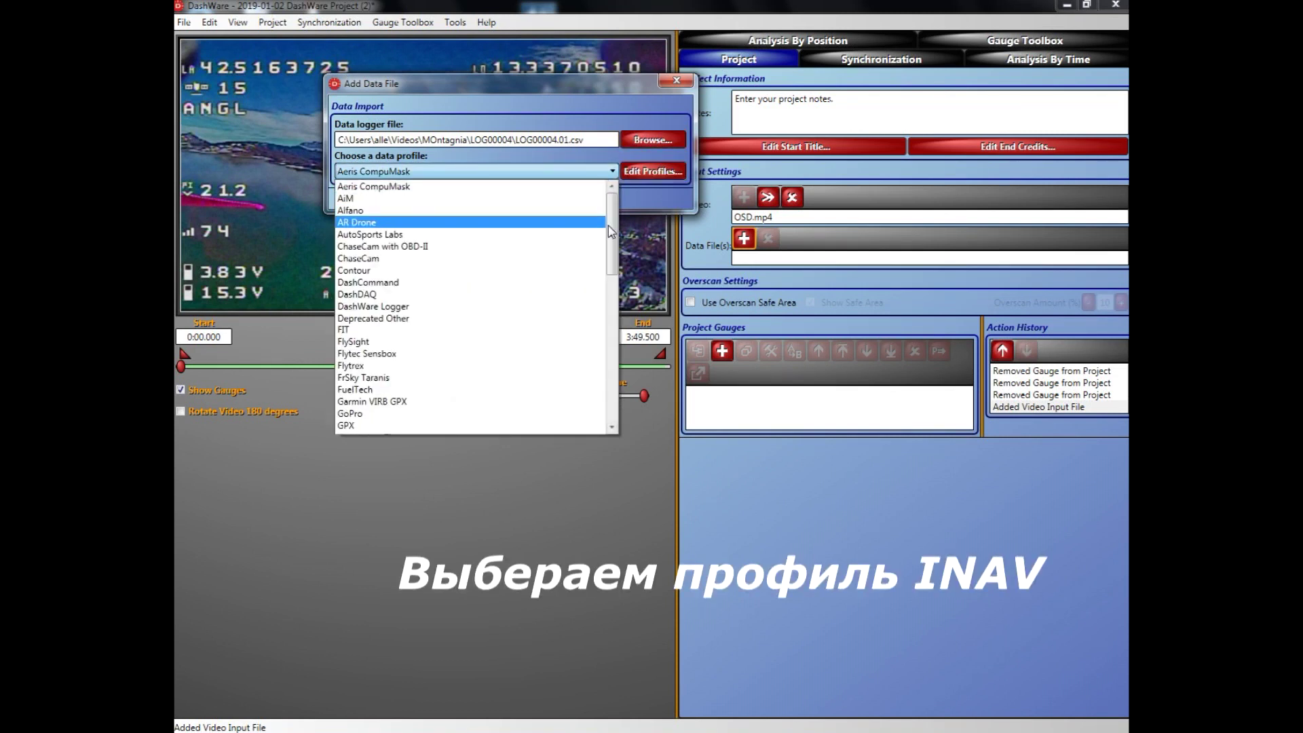
pyautogui.scroll(-1, 612, 243)
pyautogui.scroll(-3, 612, 243)
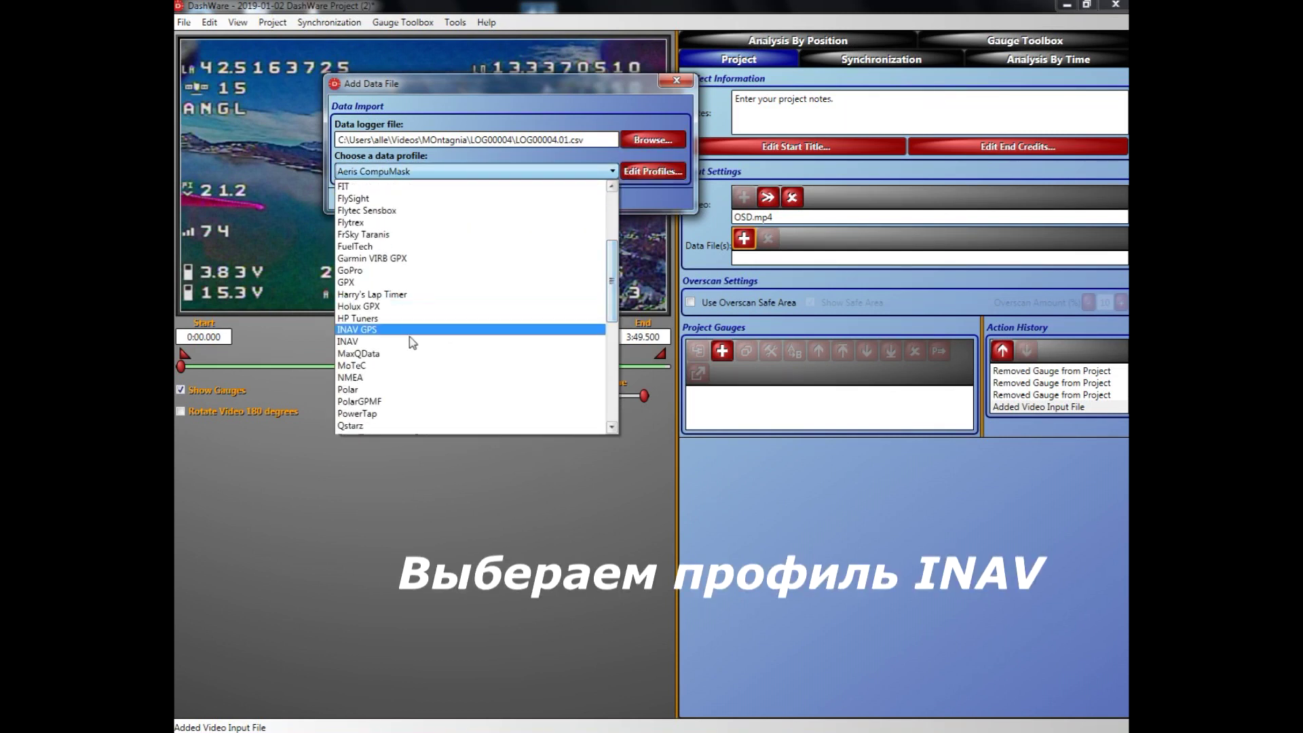
pyautogui.click(397, 342)
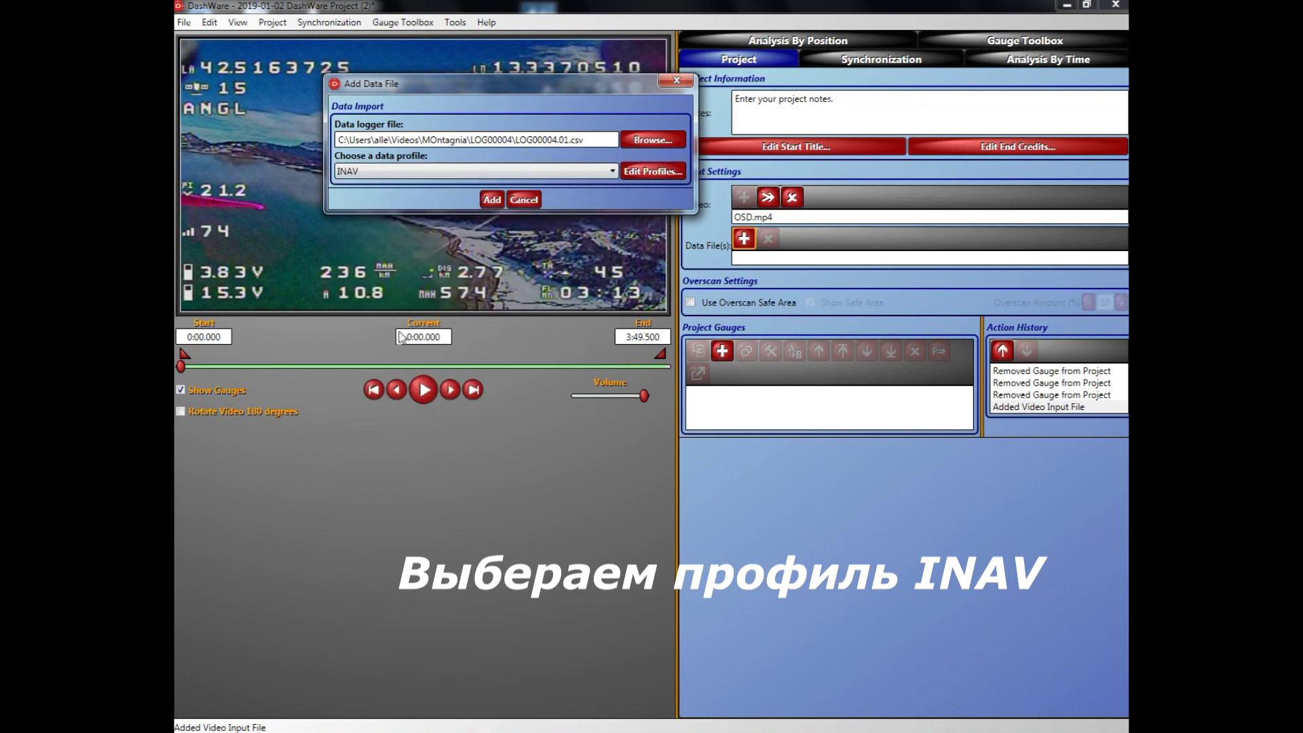
pyautogui.click(492, 199)
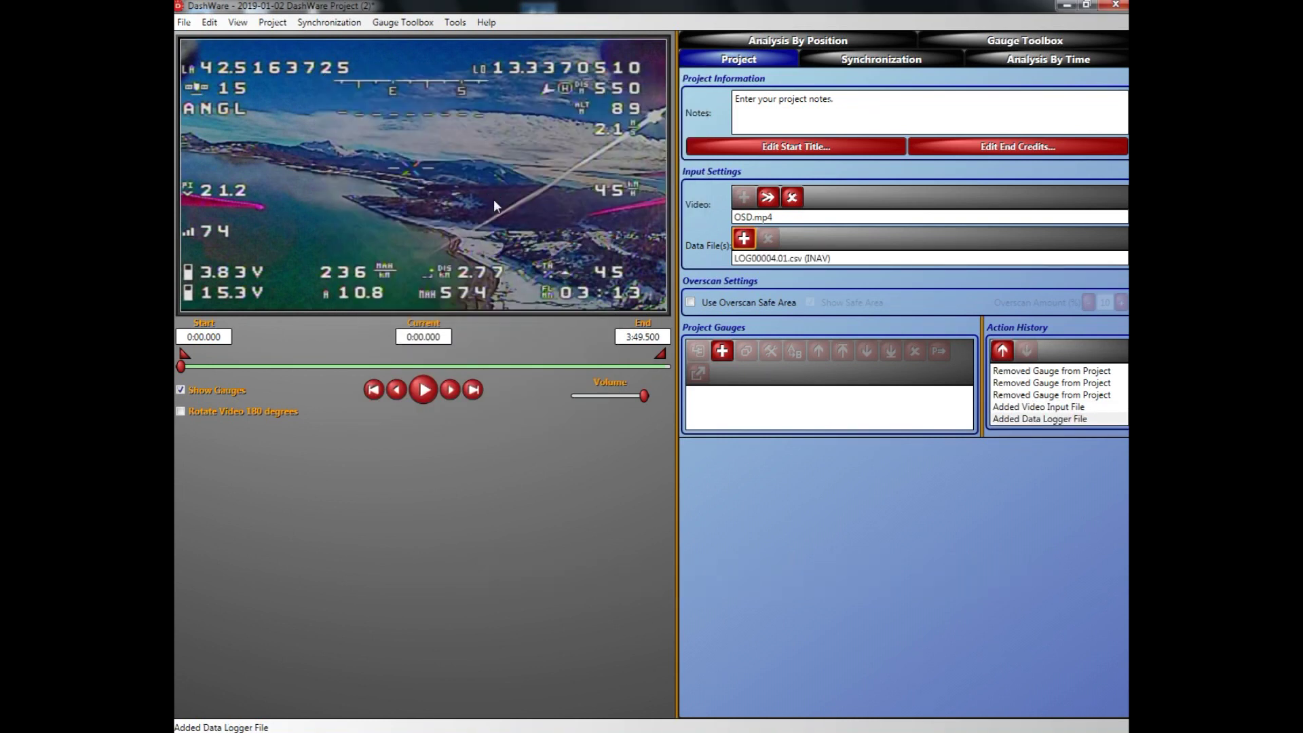
# Step: Add LOG00004.01.gps.csv from the LOG00004 folder as a second data file using the INAV GPS data profile
pyautogui.click(744, 239)
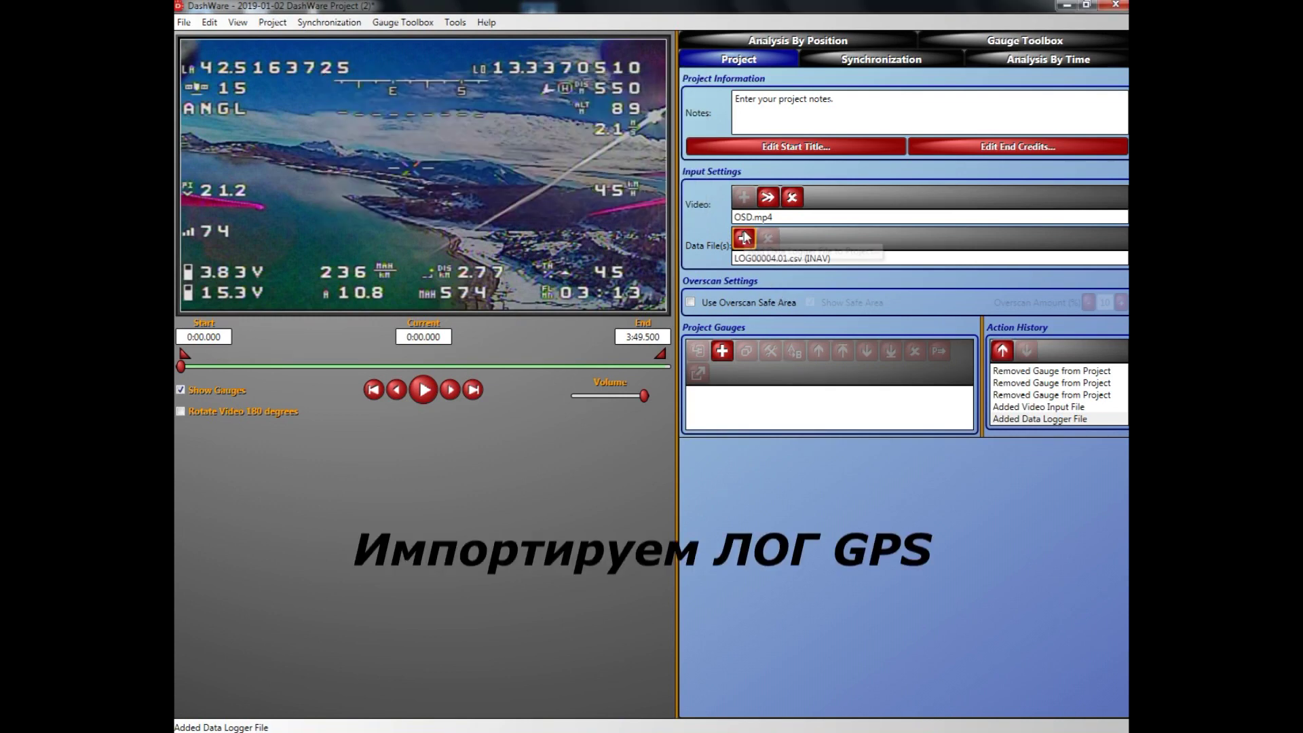
pyautogui.click(744, 239)
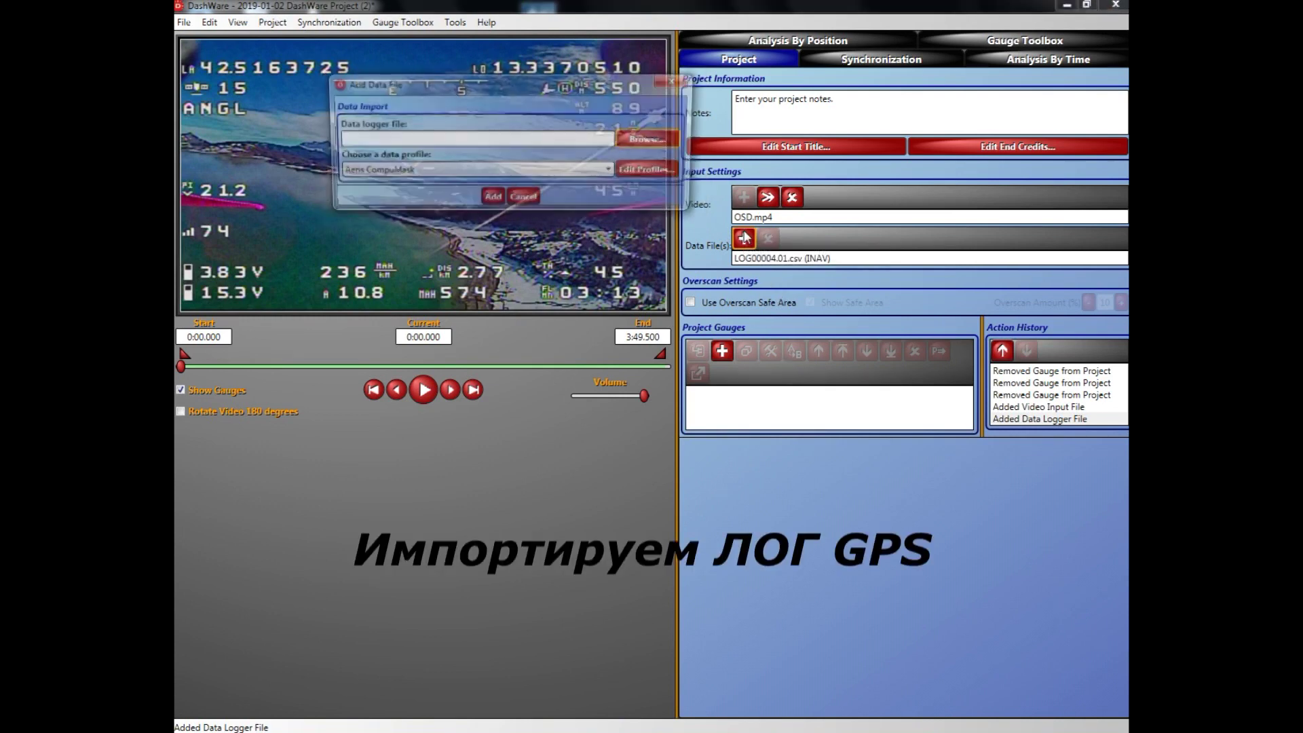
pyautogui.click(641, 140)
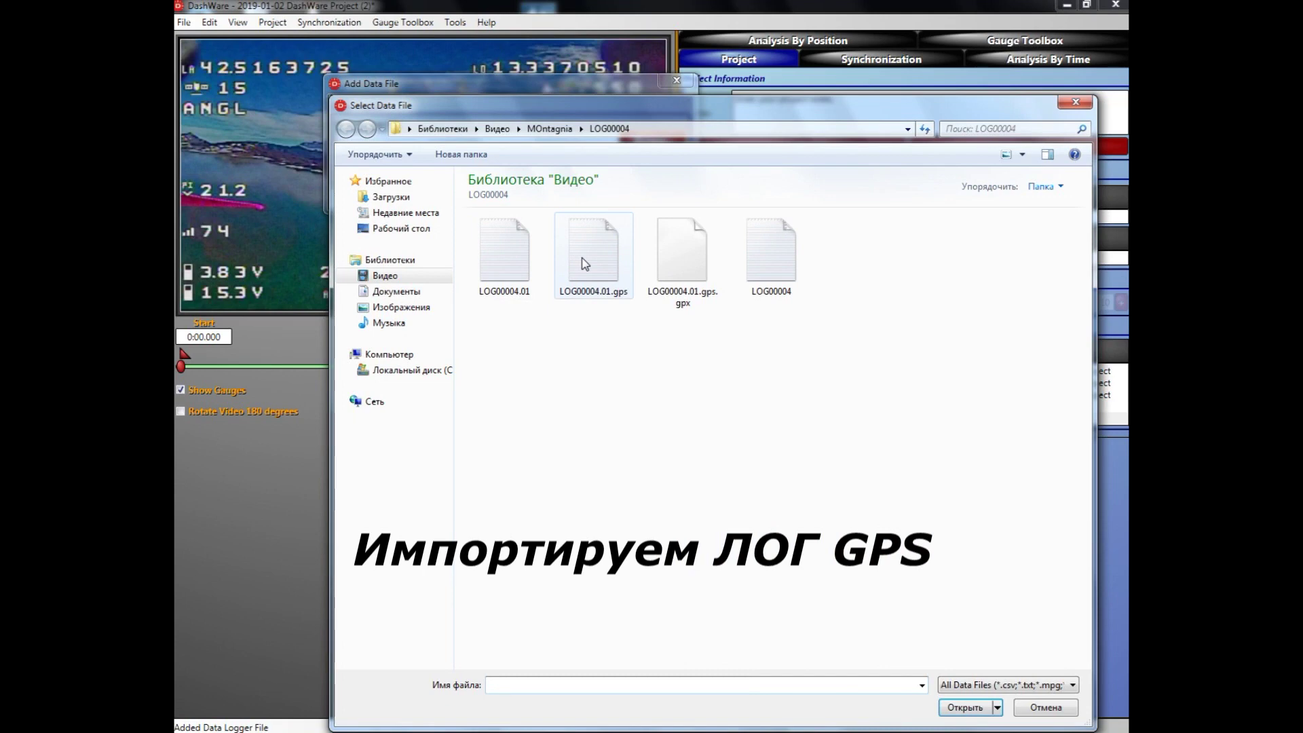
pyautogui.doubleClick(585, 261)
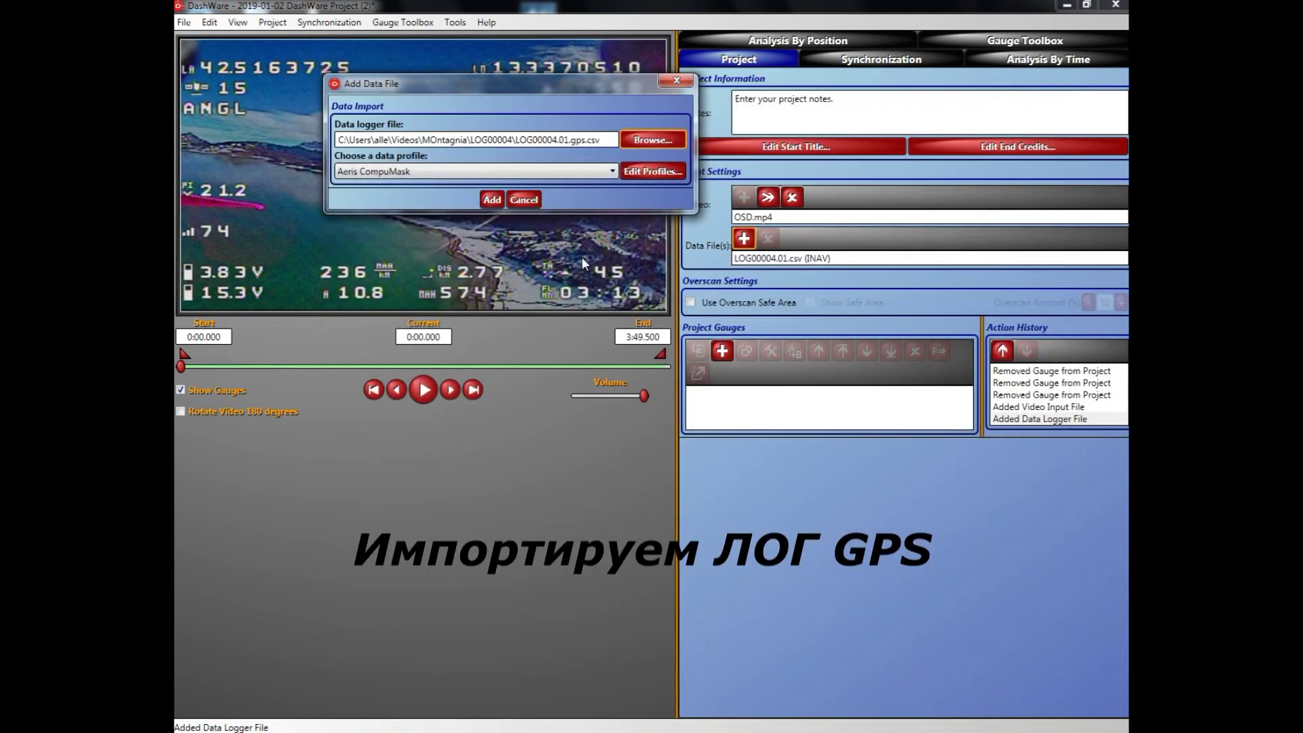
pyautogui.click(610, 173)
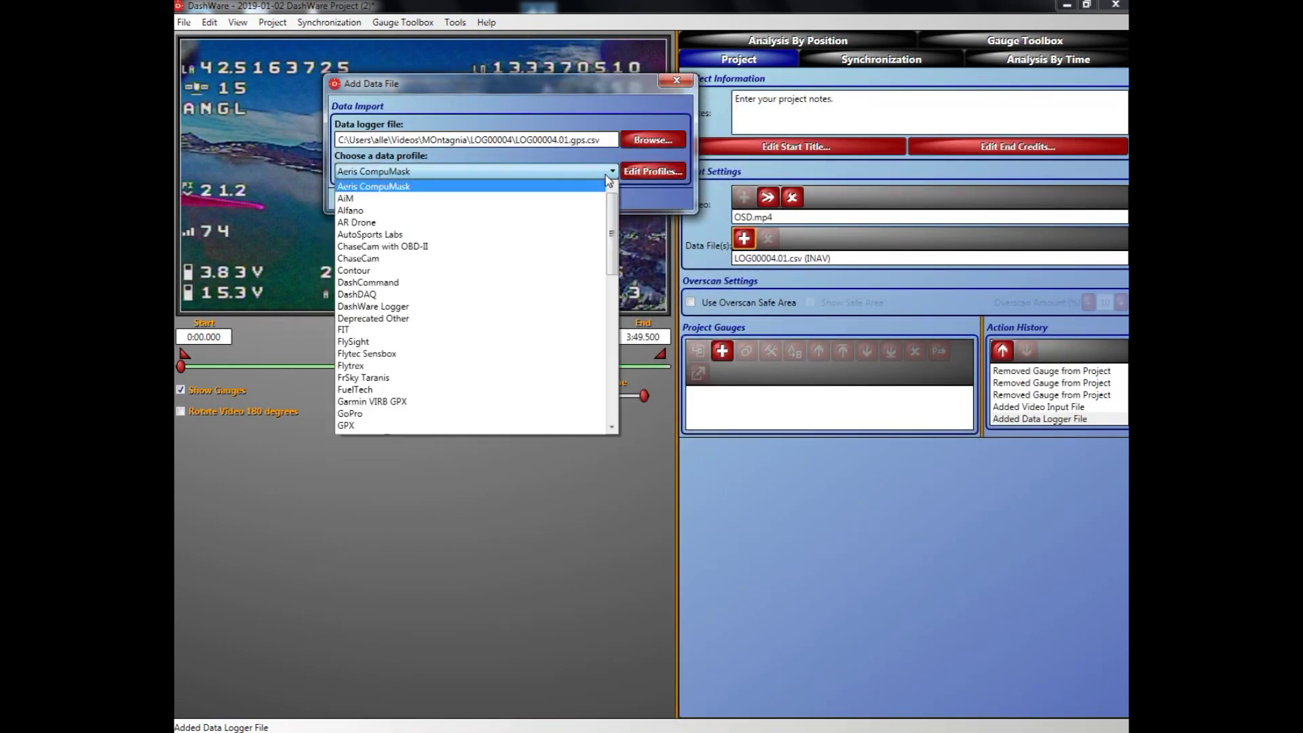
pyautogui.scroll(-3, 525, 301)
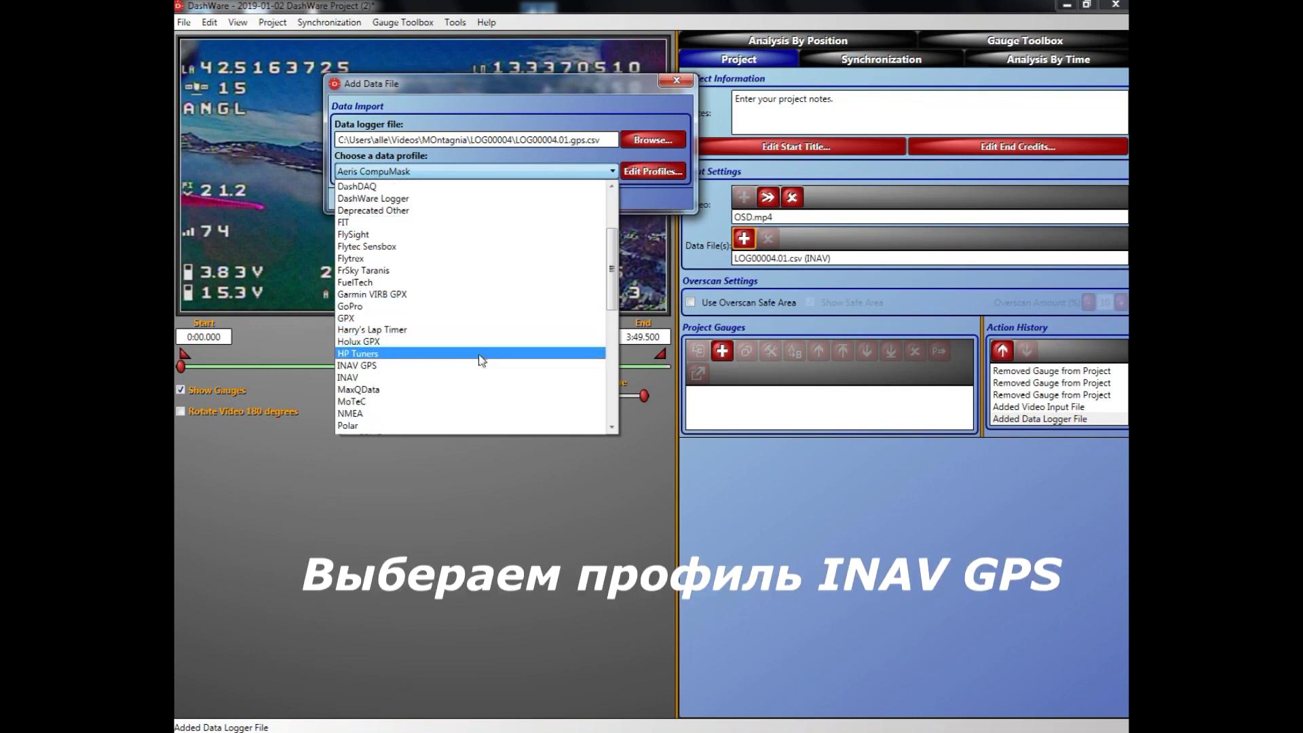
pyautogui.click(479, 367)
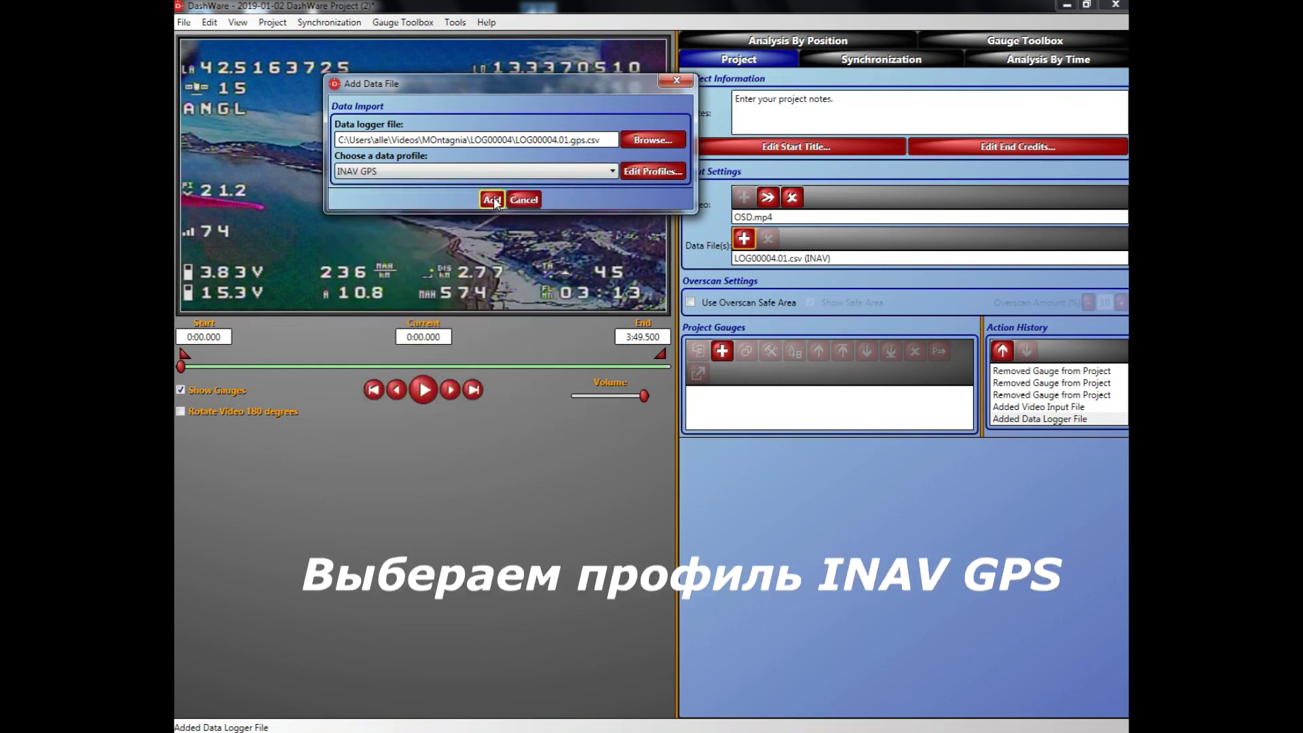
pyautogui.click(494, 197)
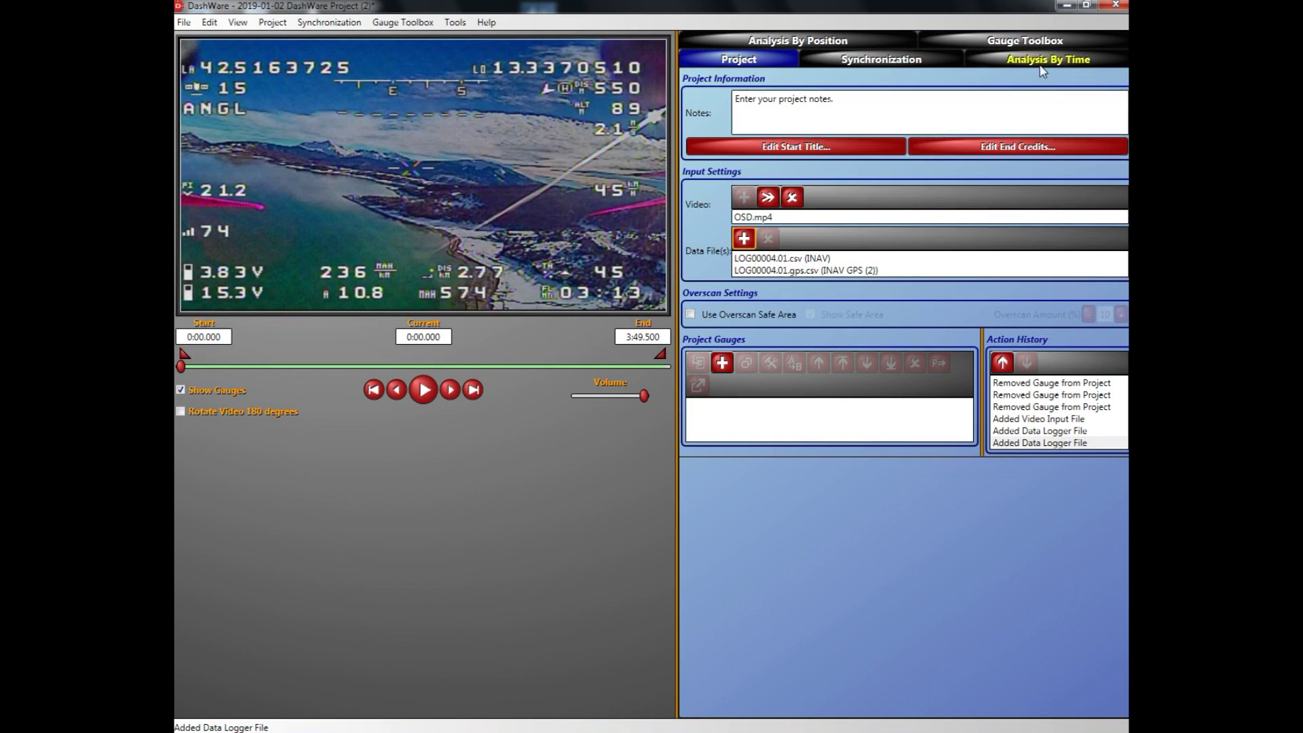
# Step: Import the Barra gauge from the Documents library into the gauge toolbox, keeping its suggested name
pyautogui.click(1043, 42)
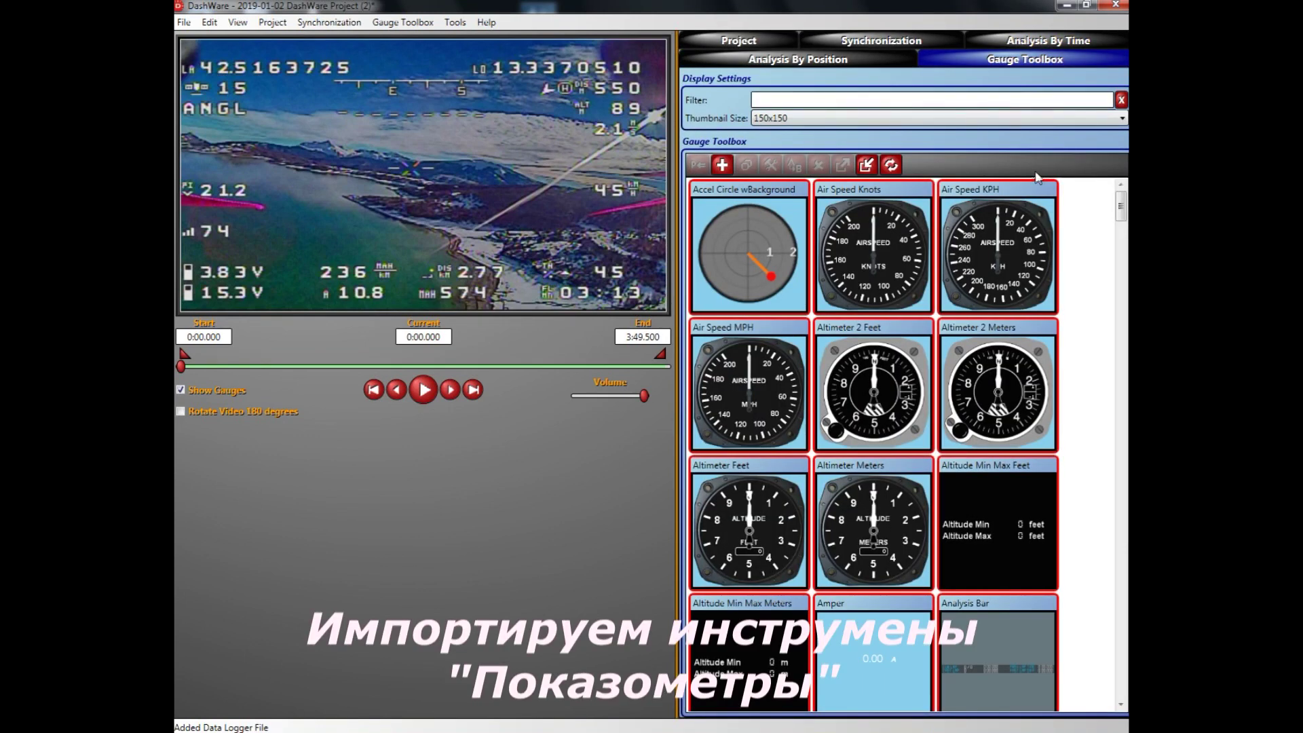
pyautogui.click(872, 169)
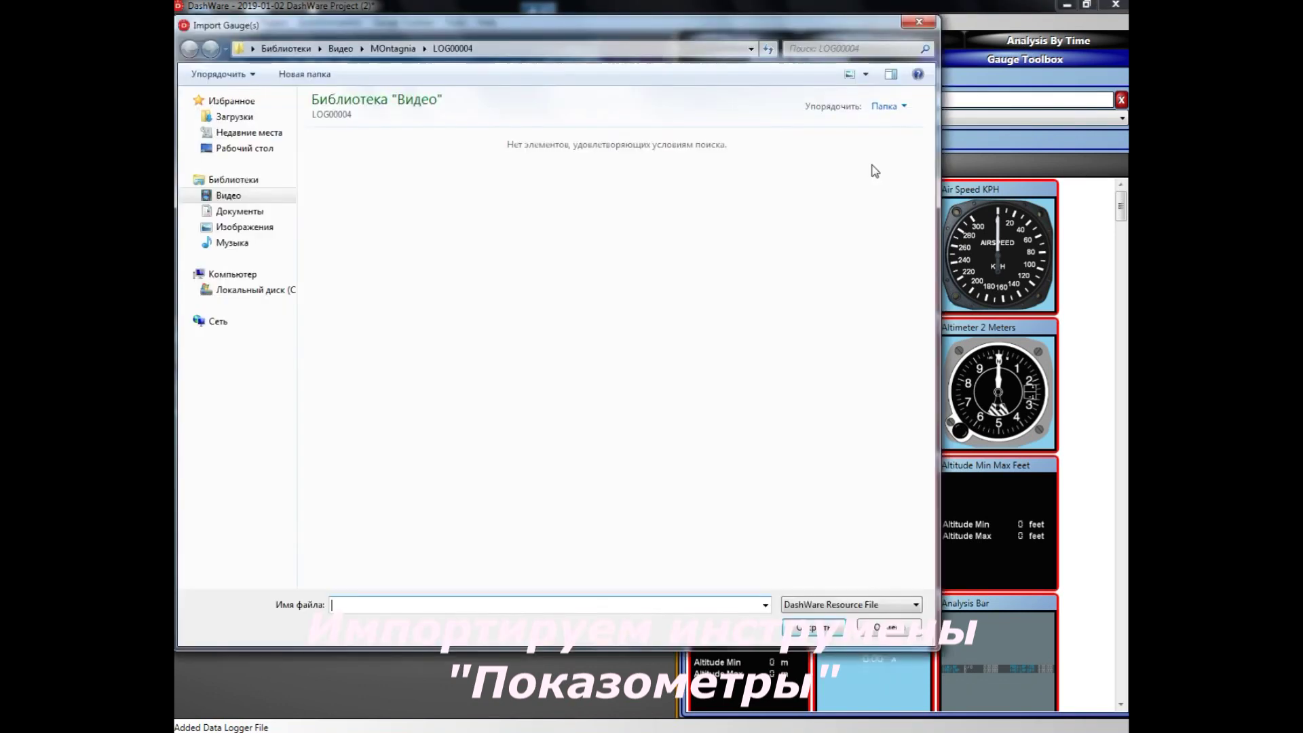
pyautogui.click(265, 221)
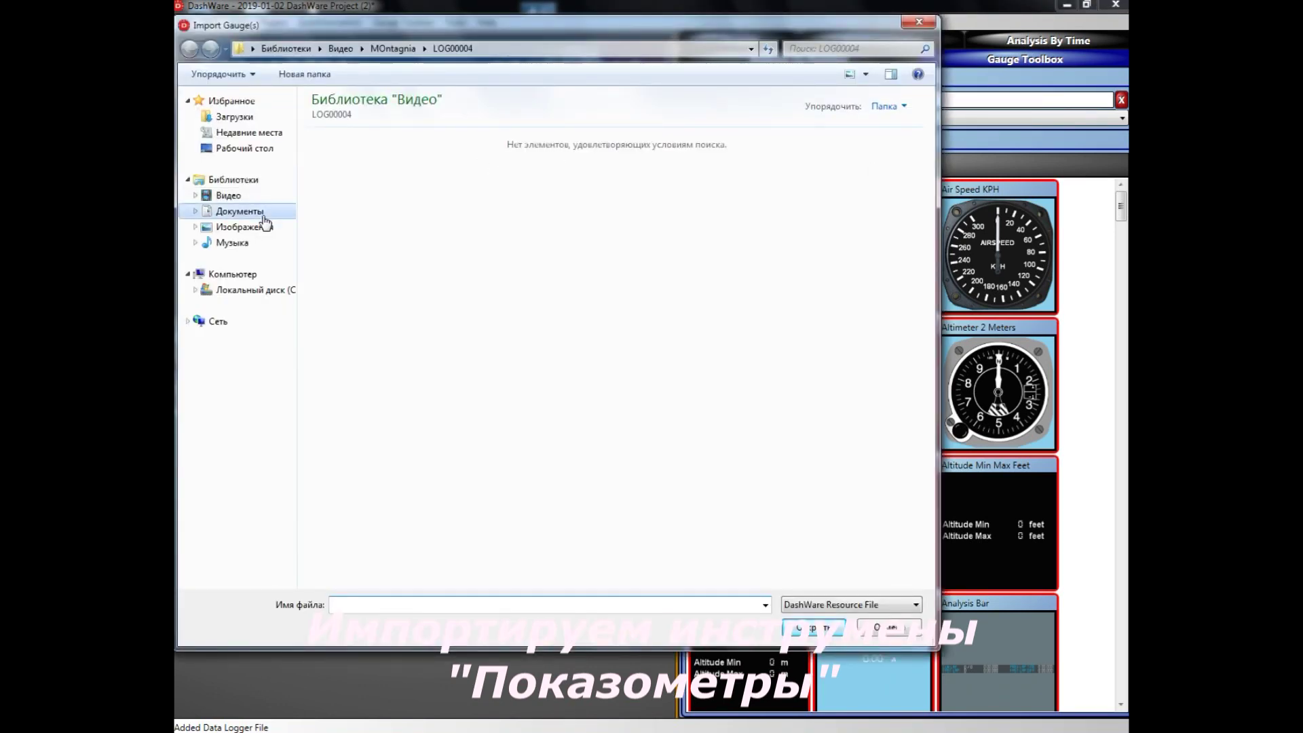
pyautogui.doubleClick(630, 282)
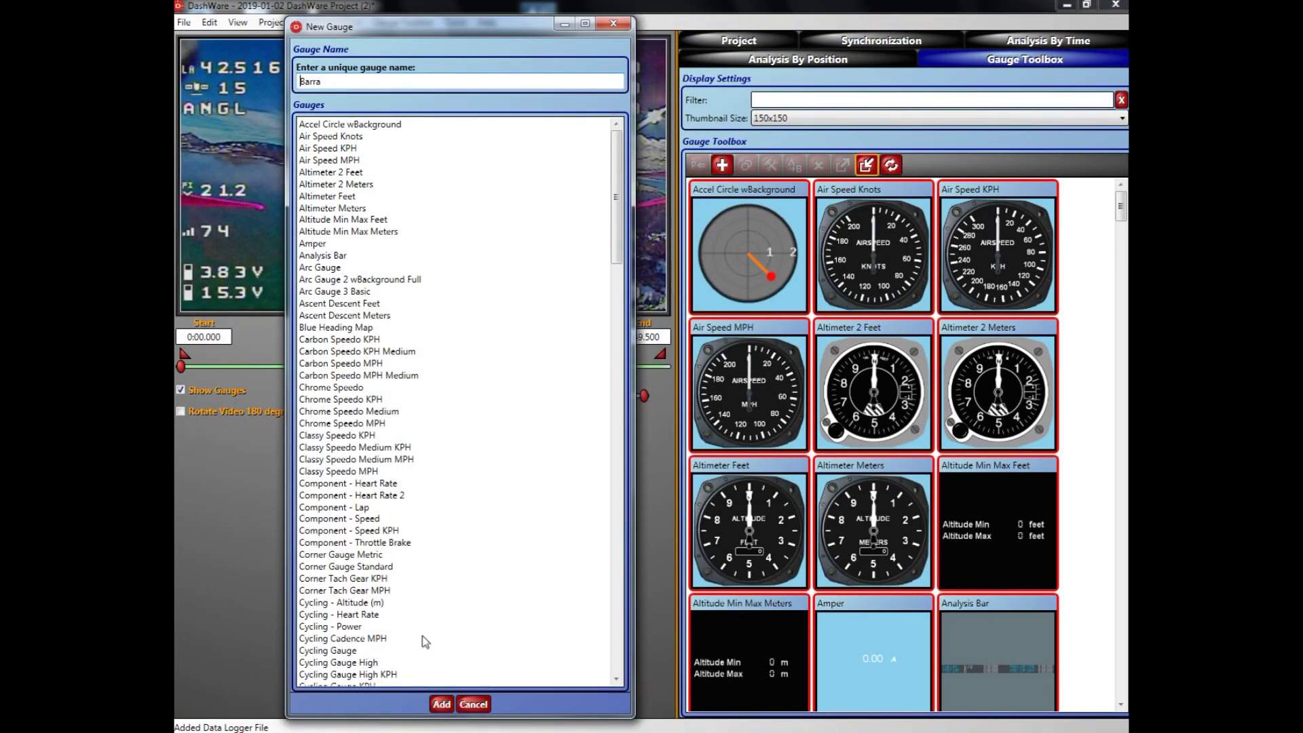
pyautogui.click(442, 703)
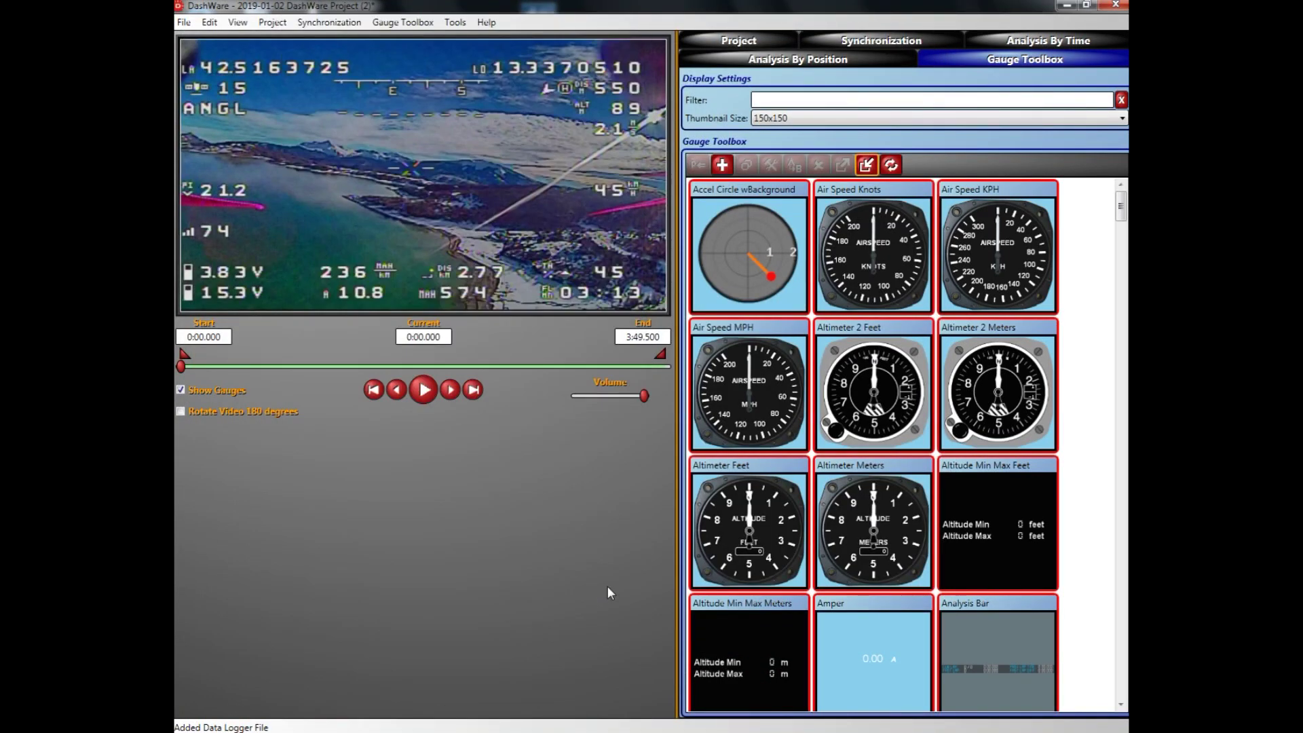
# Step: Add the Barra gauge to the video and place it along the upper edge of the frame
pyautogui.moveTo(1121, 213); pyautogui.dragTo(1124, 251)
pyautogui.moveTo(995, 258); pyautogui.dragTo(469, 104)
pyautogui.moveTo(361, 82); pyautogui.dragTo(356, 81)
pyautogui.moveTo(435, 151); pyautogui.dragTo(343, 56)
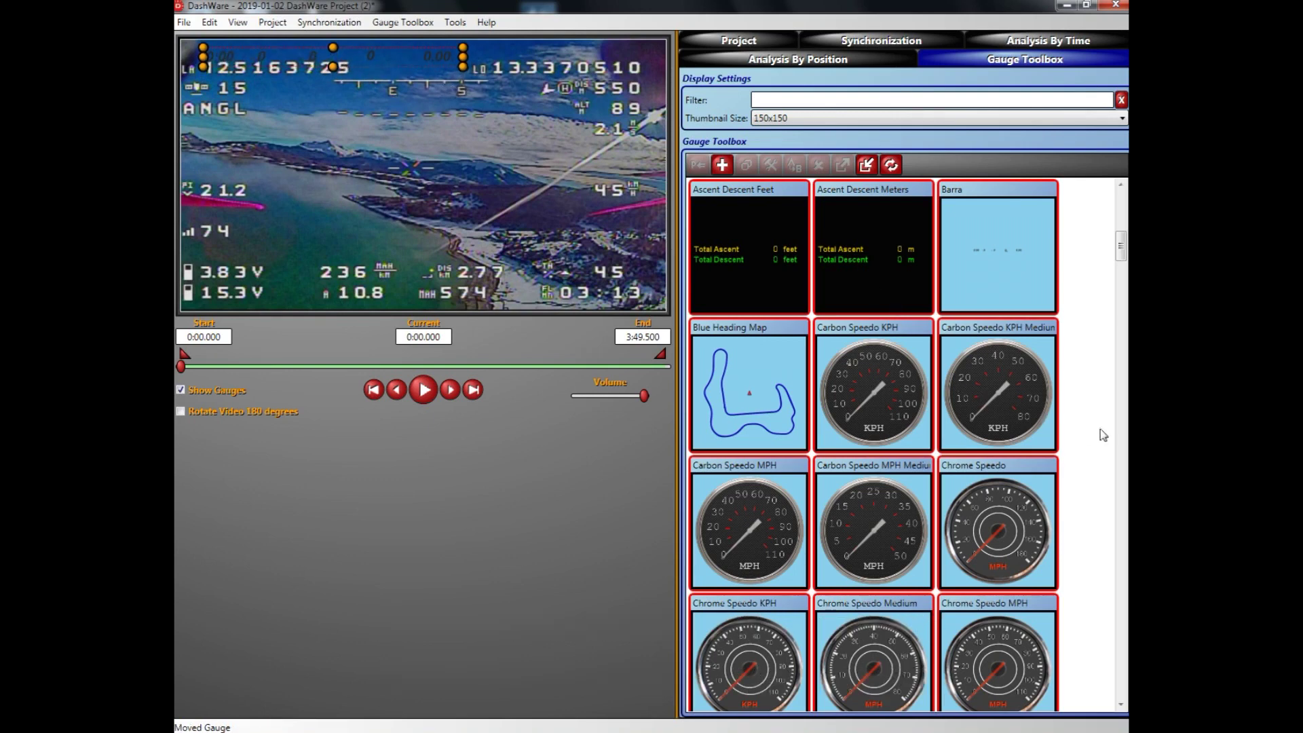
# Step: Add the Group1 KPH speed gauge to the video, enlarge it and place it in the upper-right area of the frame
pyautogui.moveTo(1123, 252); pyautogui.dragTo(1121, 503)
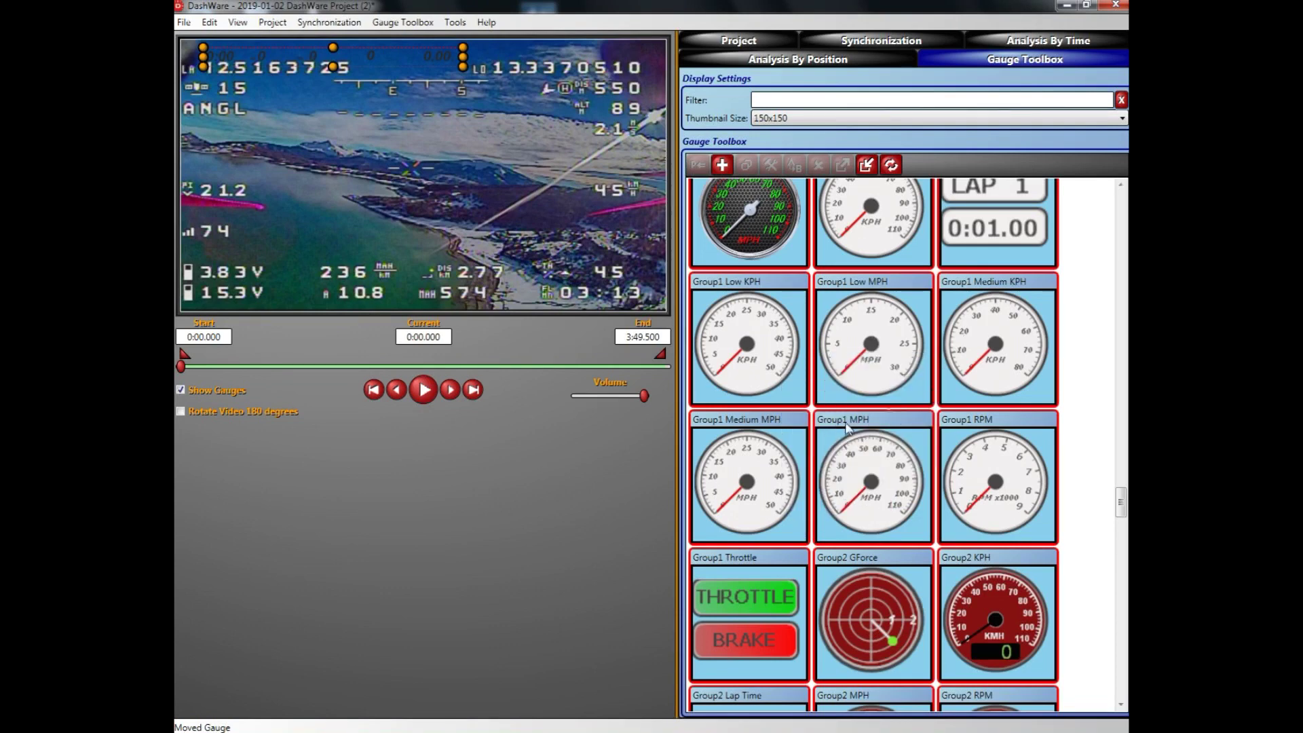
pyautogui.click(874, 244)
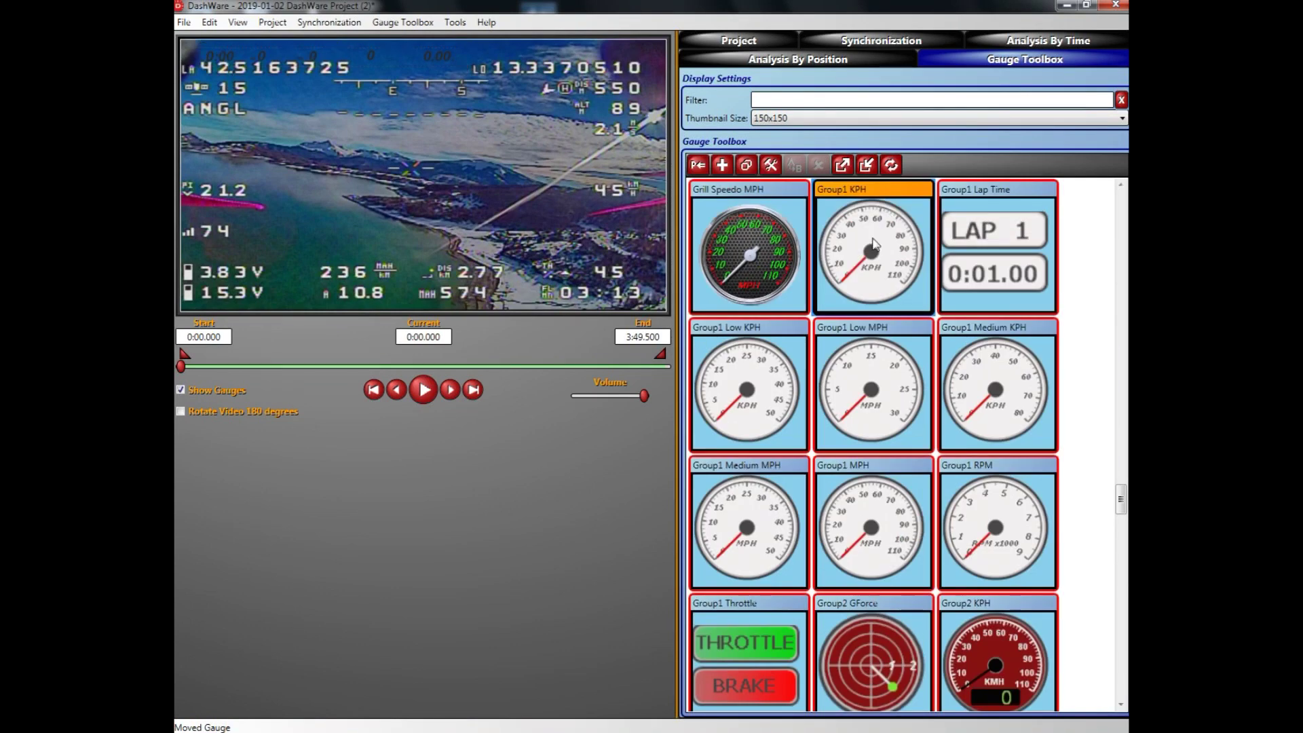
pyautogui.moveTo(872, 251); pyautogui.dragTo(527, 130)
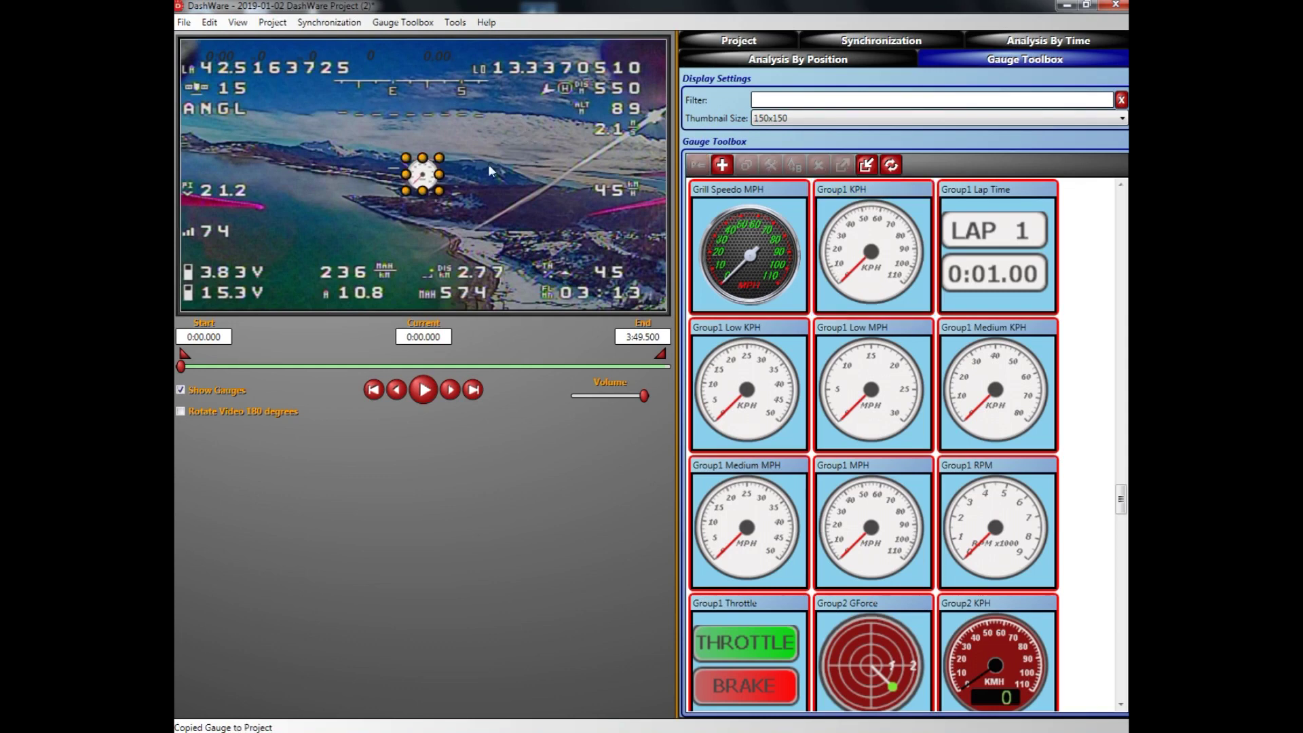
pyautogui.moveTo(437, 158); pyautogui.dragTo(537, 149)
# Step: Check which data file and data value the Group1 KPH gauge's speed input is mapped to
pyautogui.click(753, 41)
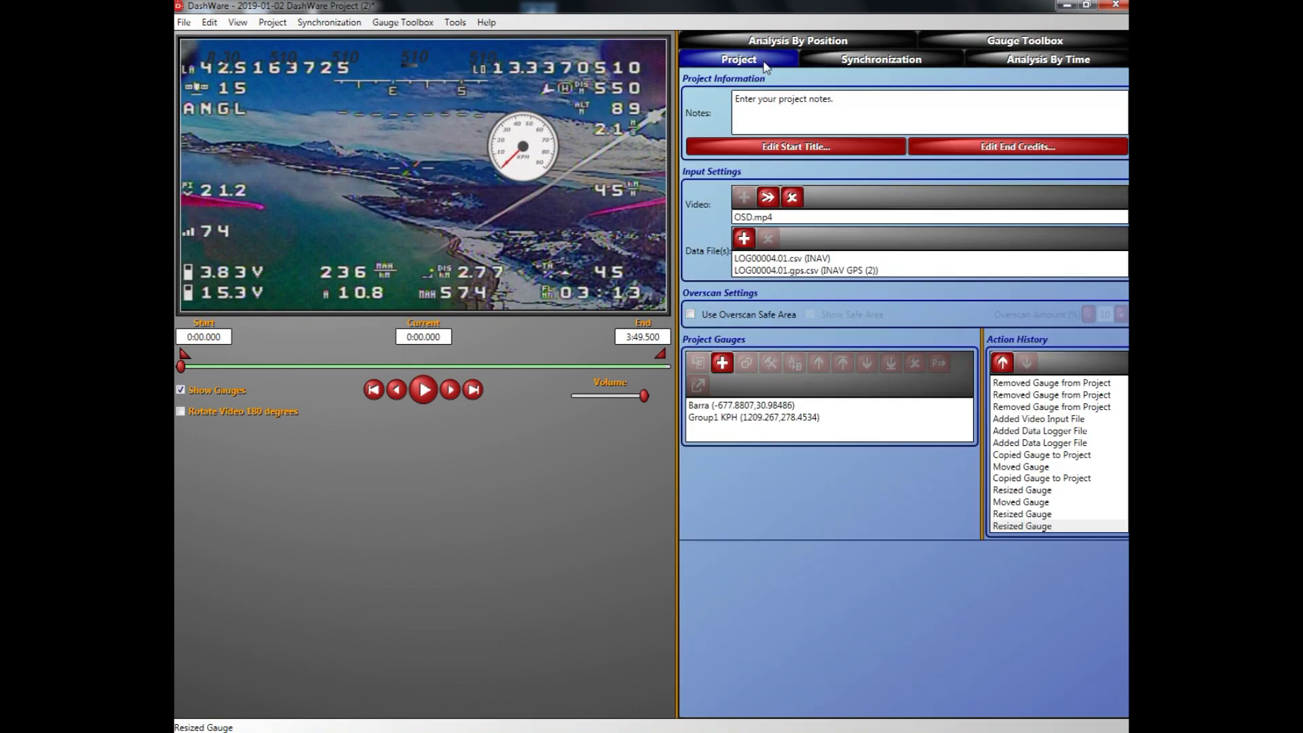
pyautogui.click(862, 61)
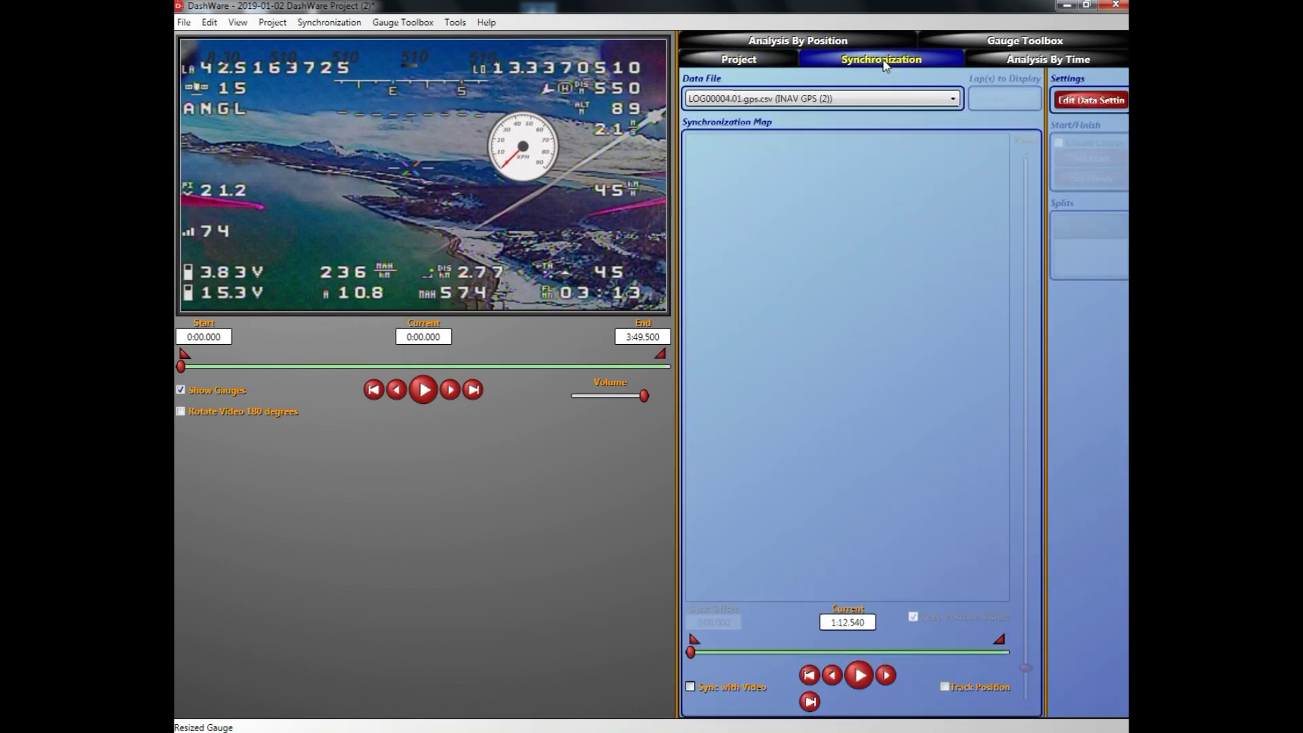
pyautogui.click(745, 64)
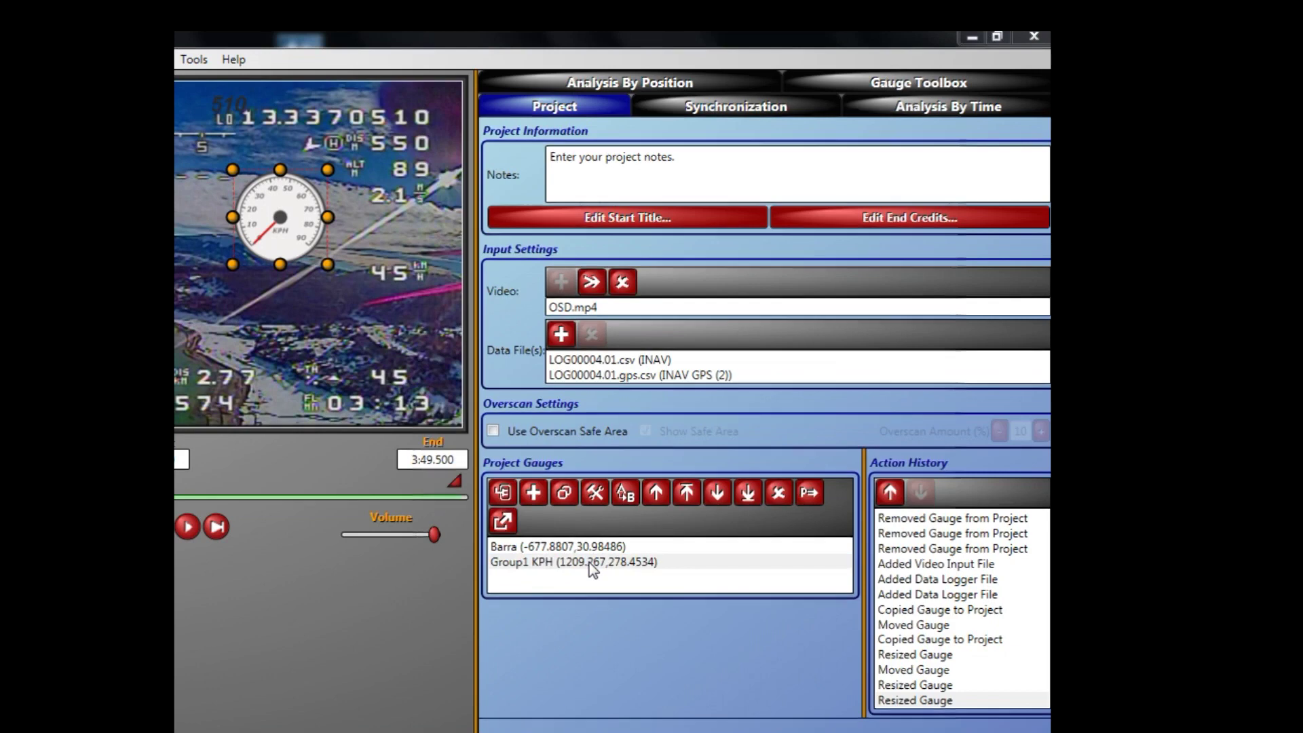
pyautogui.doubleClick(768, 421)
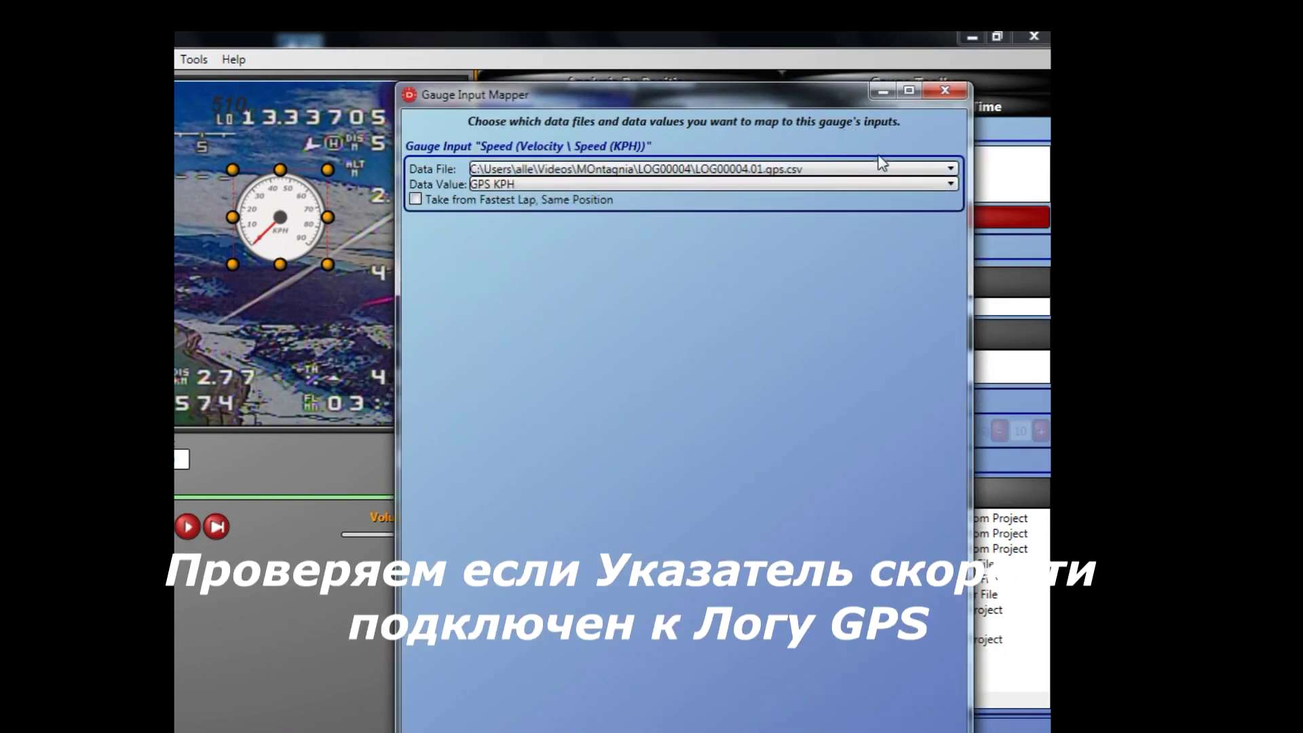
pyautogui.click(950, 97)
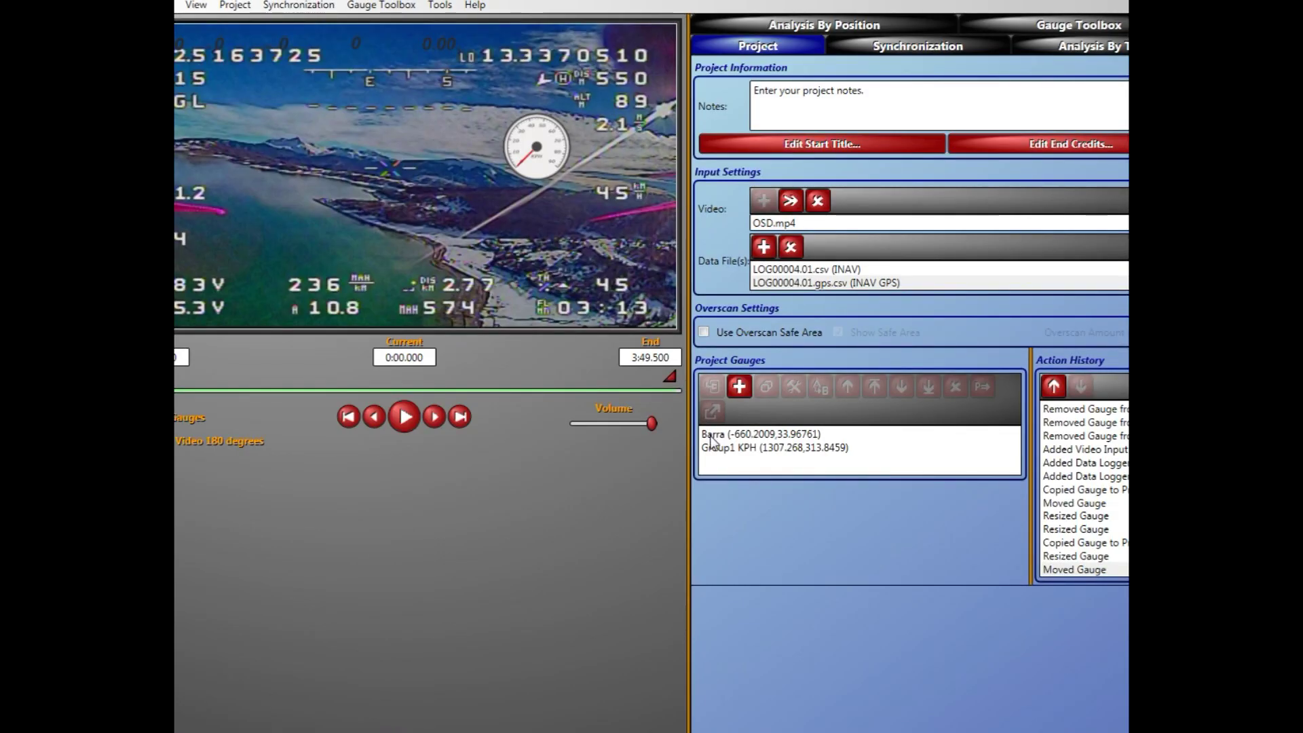
# Step: Map the Barra gauge's Alt input to inav_altitude_m and its Dis input to inav_distance_m from LOG00004.01.csv
pyautogui.doubleClick(712, 434)
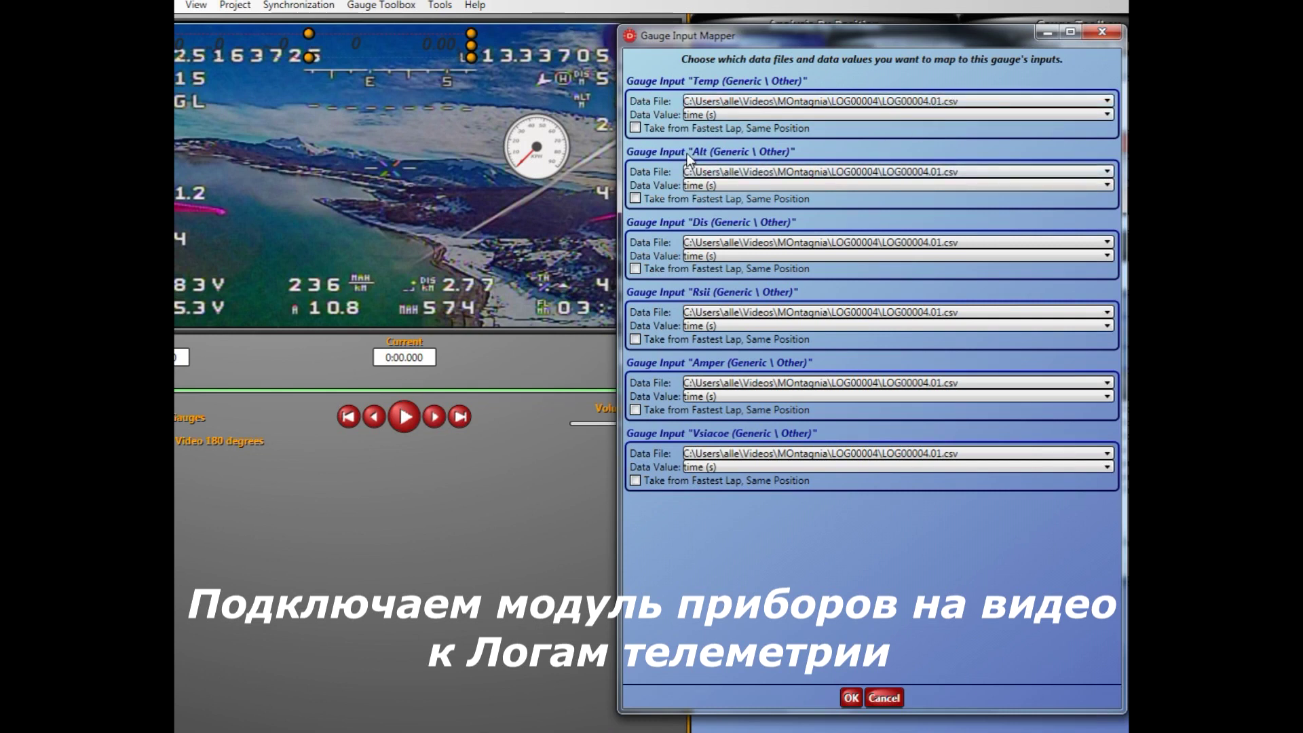
pyautogui.click(709, 185)
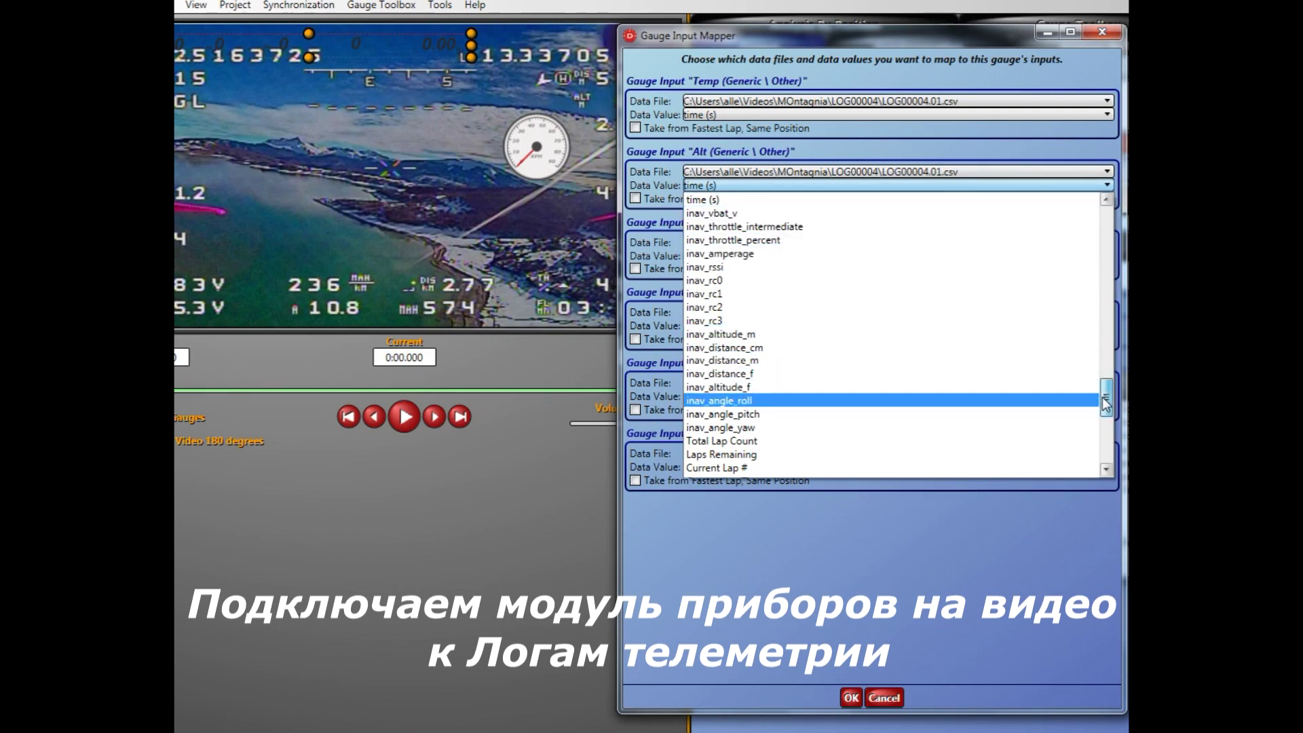
pyautogui.click(710, 334)
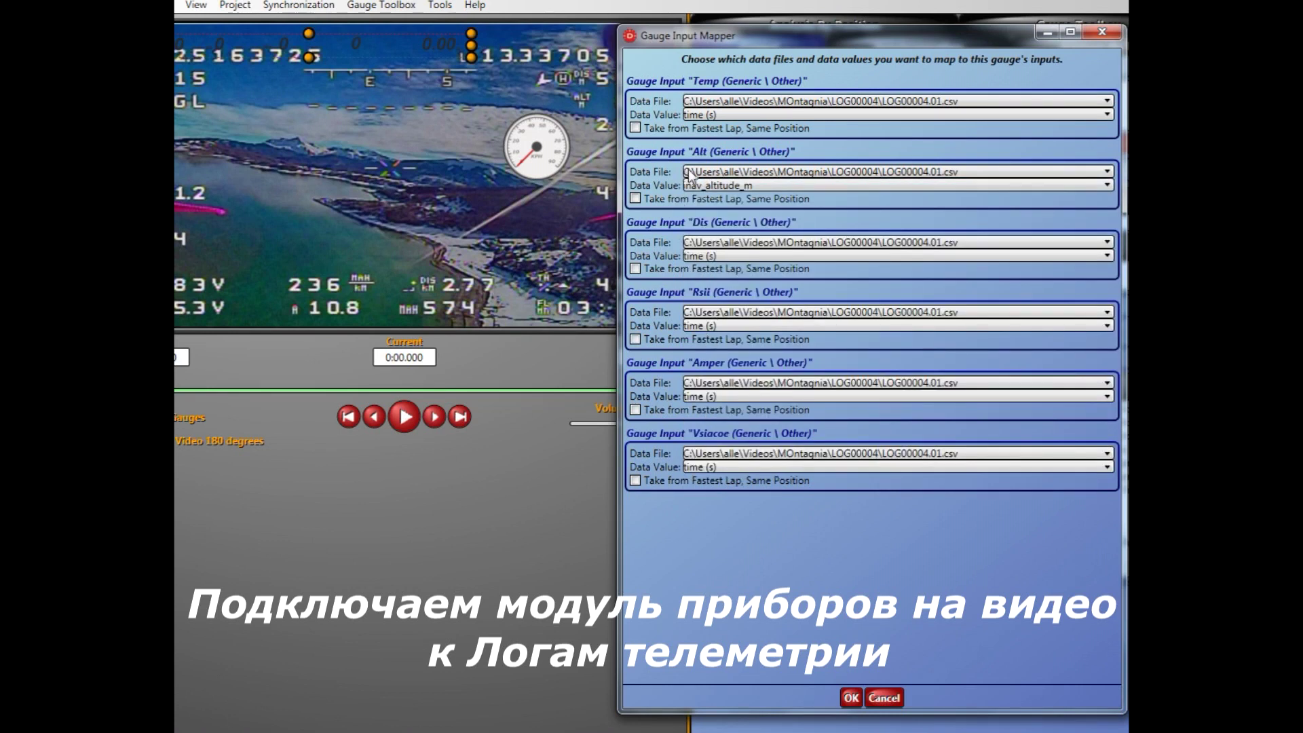
pyautogui.click(696, 257)
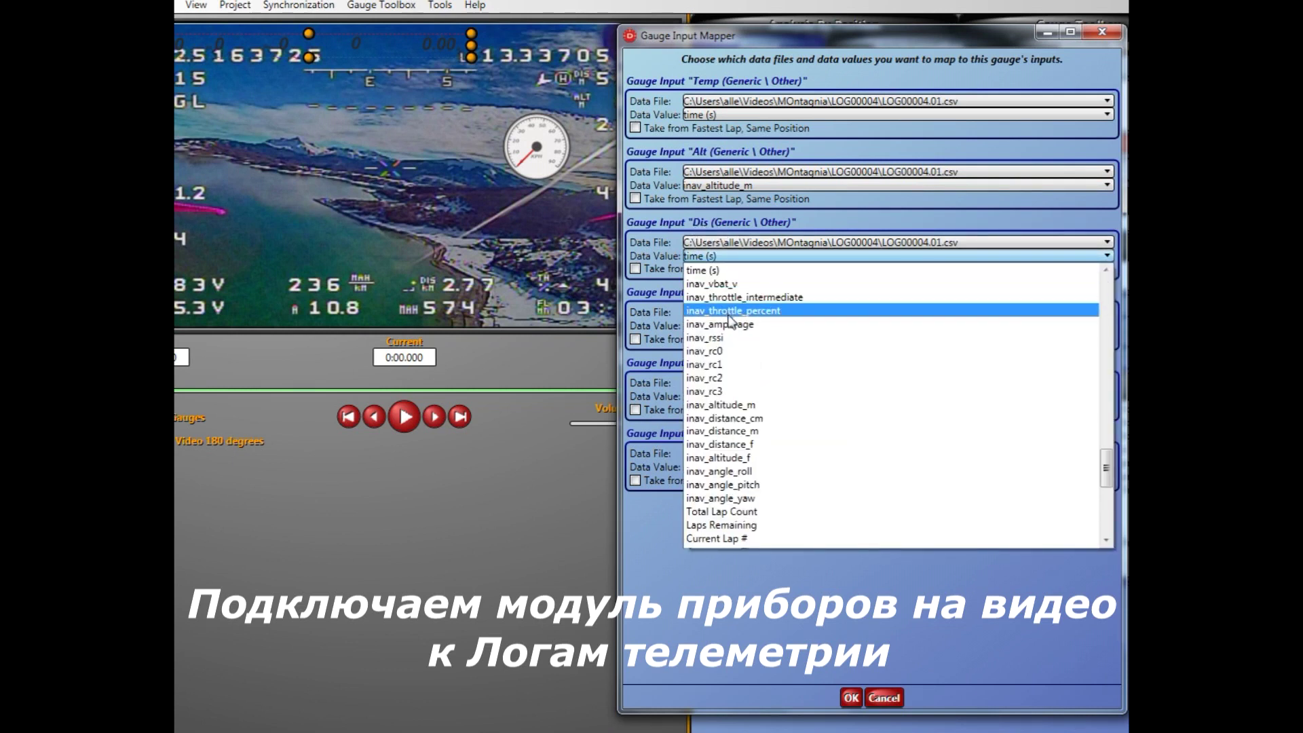
pyautogui.click(731, 432)
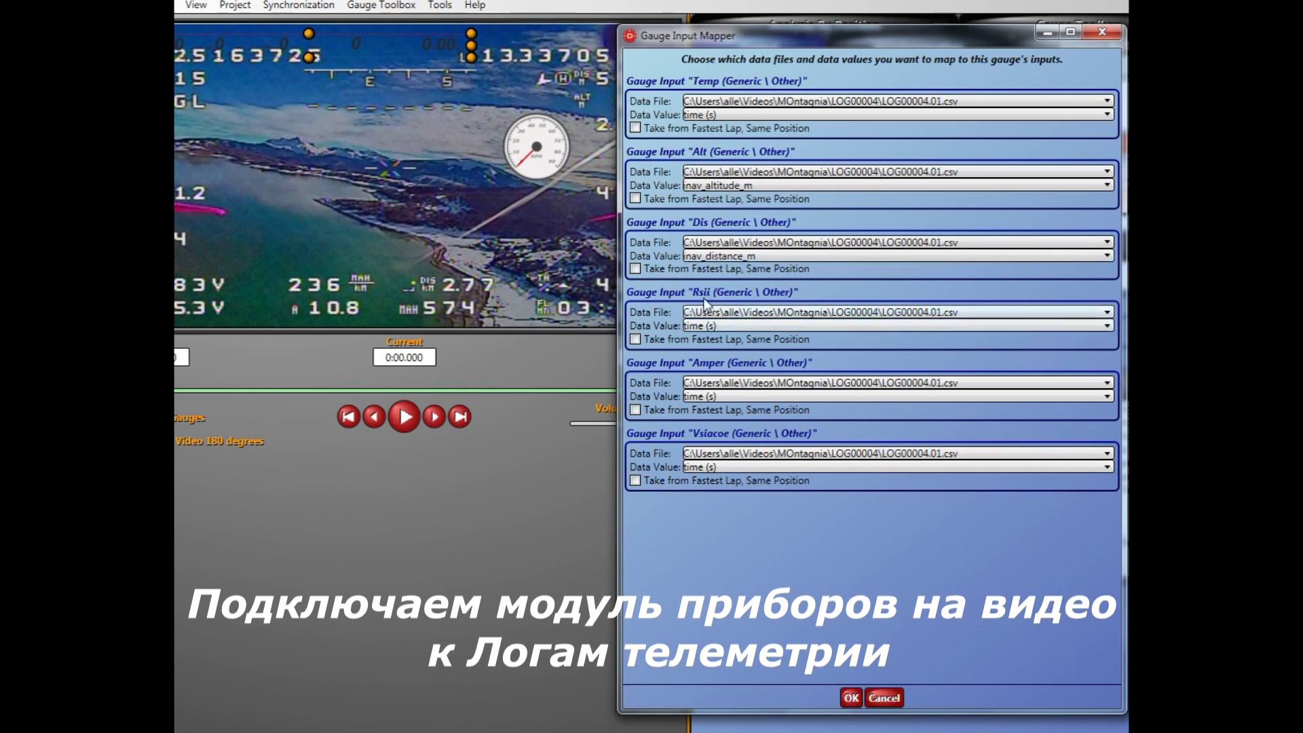
# Step: Map the Barra gauge's Rsii input to inav_rssi and its Amper input to inav_amperage, and apply the input mappings
pyautogui.click(702, 328)
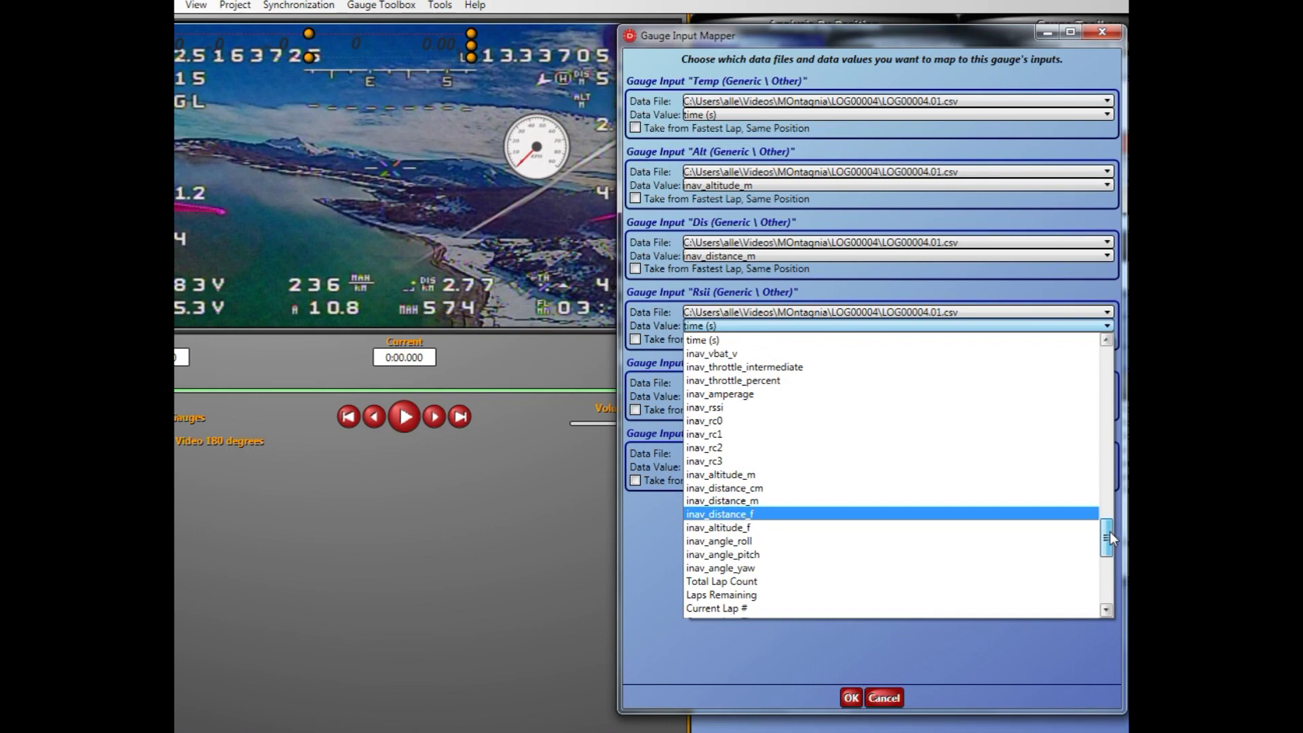
pyautogui.click(719, 407)
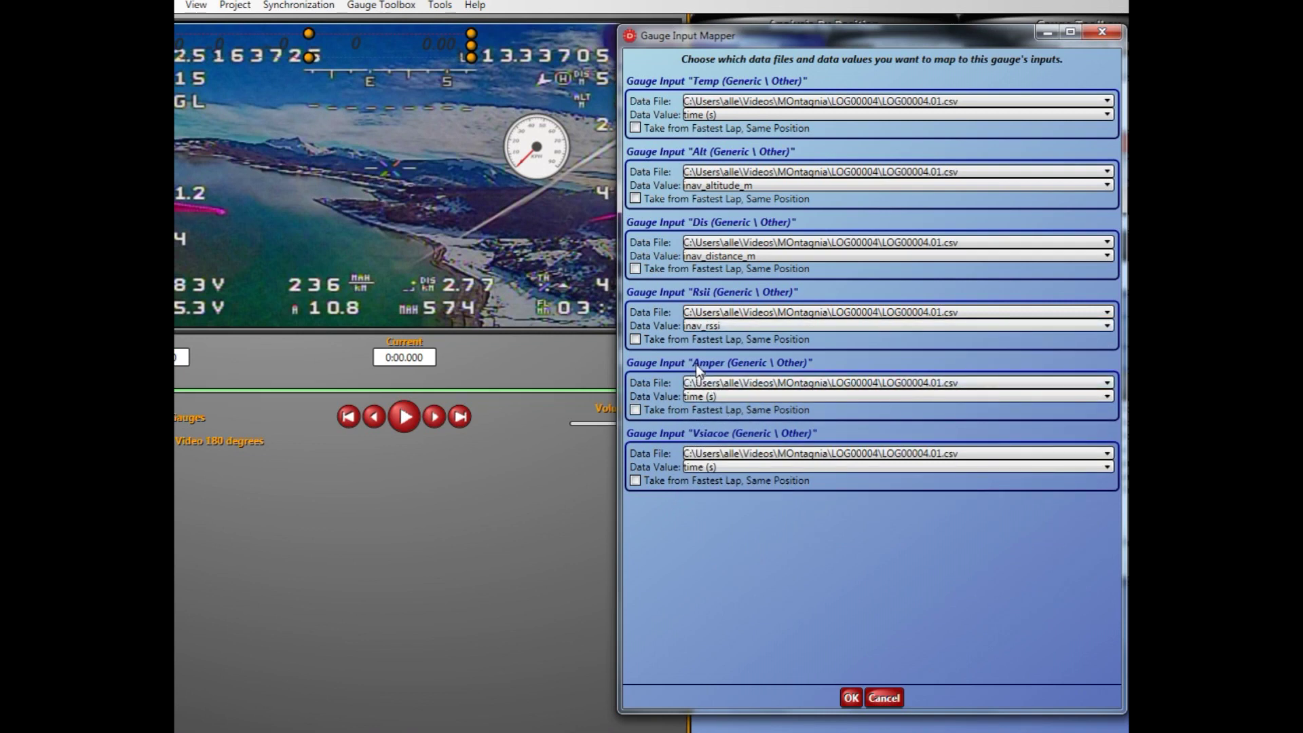
pyautogui.click(726, 397)
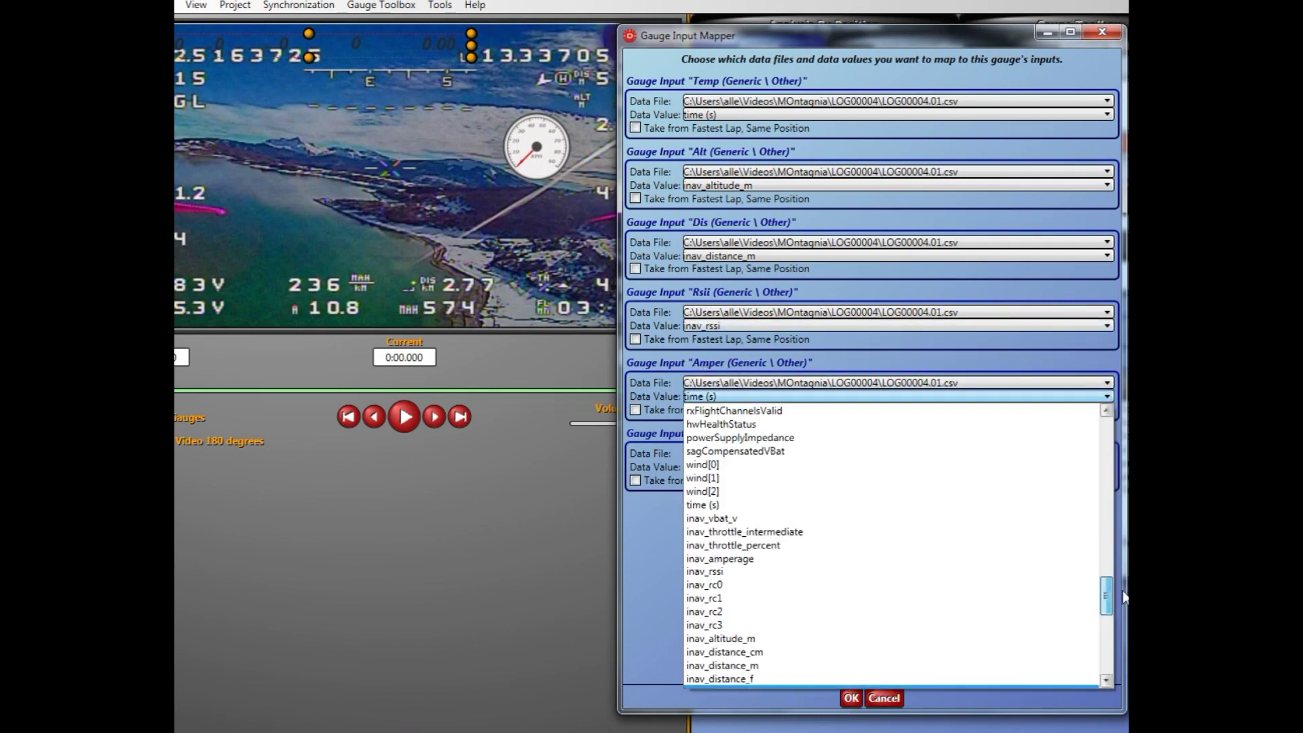
pyautogui.click(753, 560)
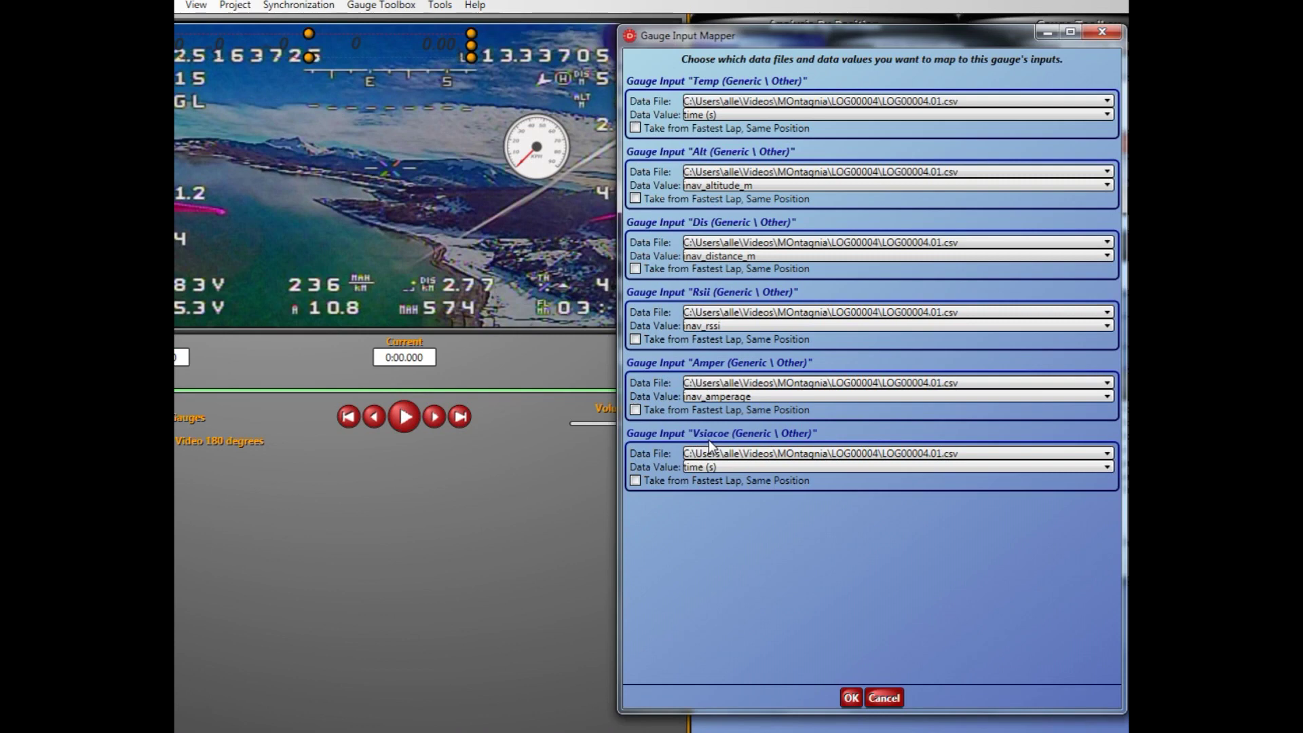
pyautogui.click(852, 697)
# Step: Move the LOG00004.01.csv synchronization position to 4:25.996 to match the video's start, and set the log's start trim there
pyautogui.click(890, 66)
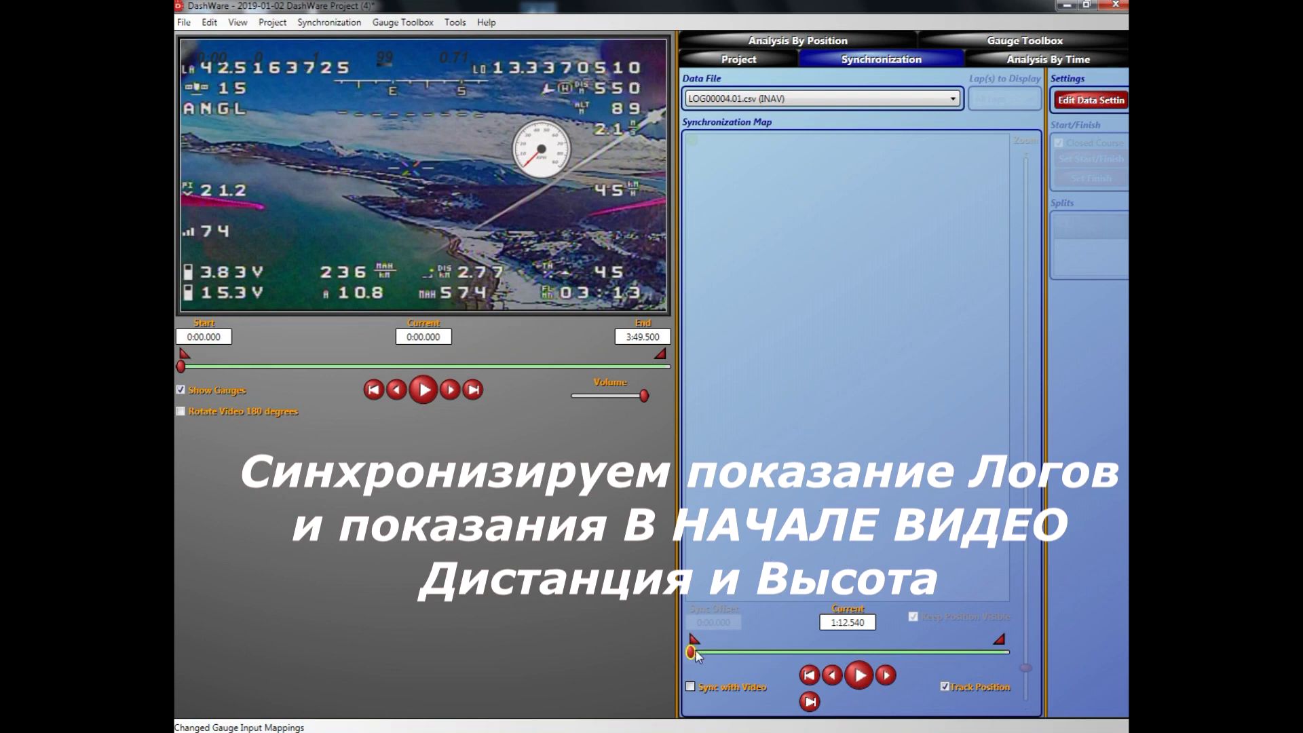
pyautogui.moveTo(692, 654); pyautogui.dragTo(756, 651)
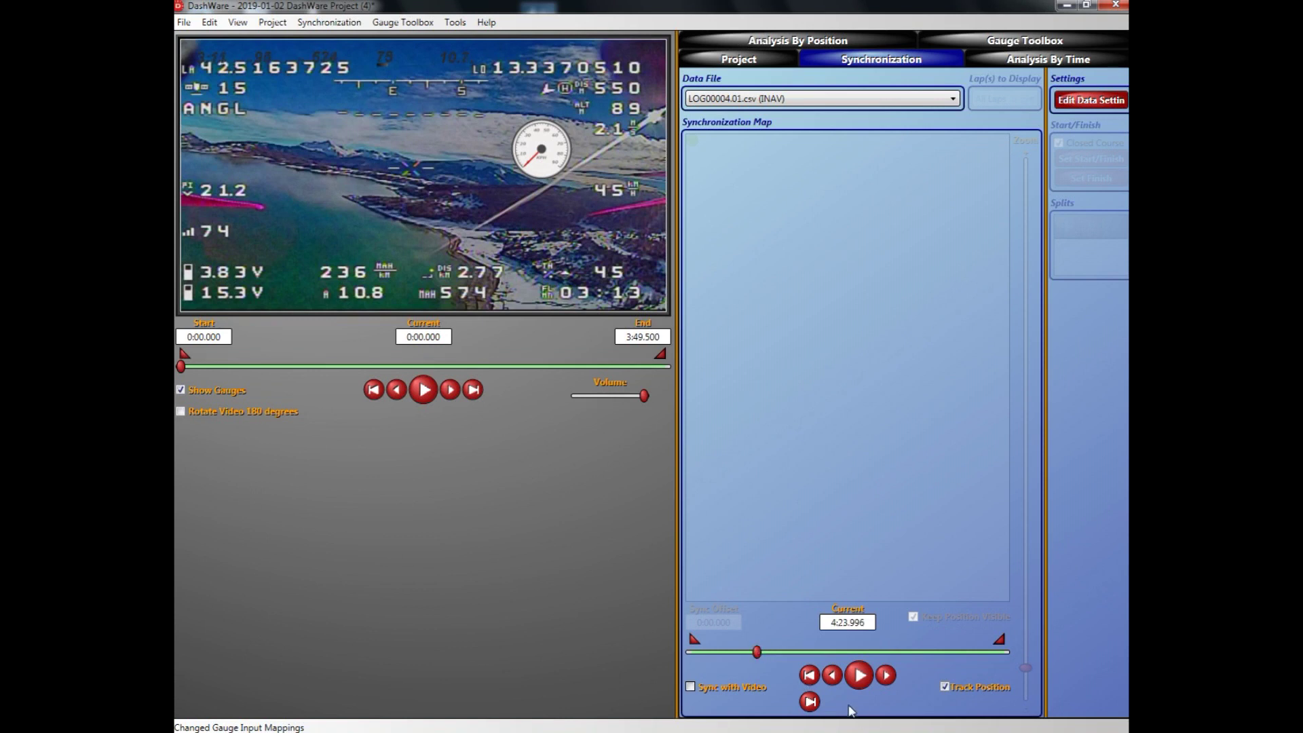
pyautogui.click(886, 675)
pyautogui.click(886, 675)
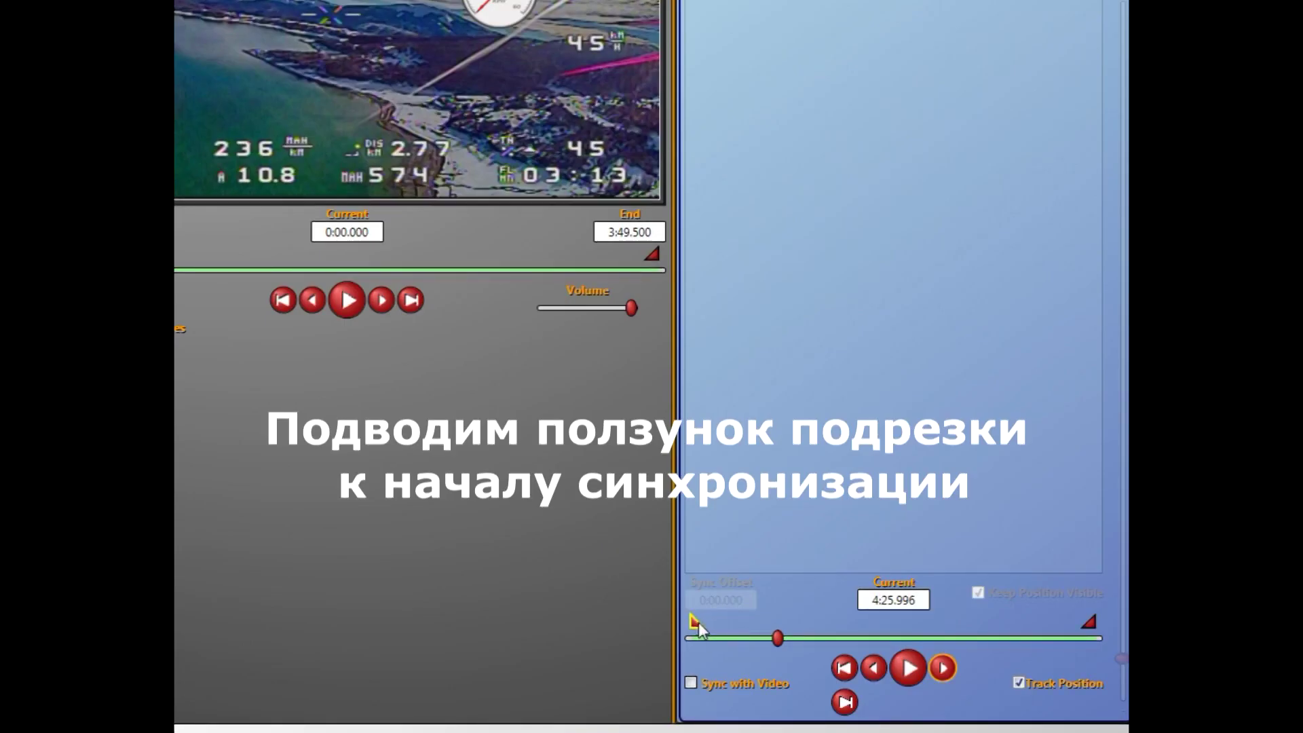
pyautogui.moveTo(698, 621); pyautogui.dragTo(770, 621)
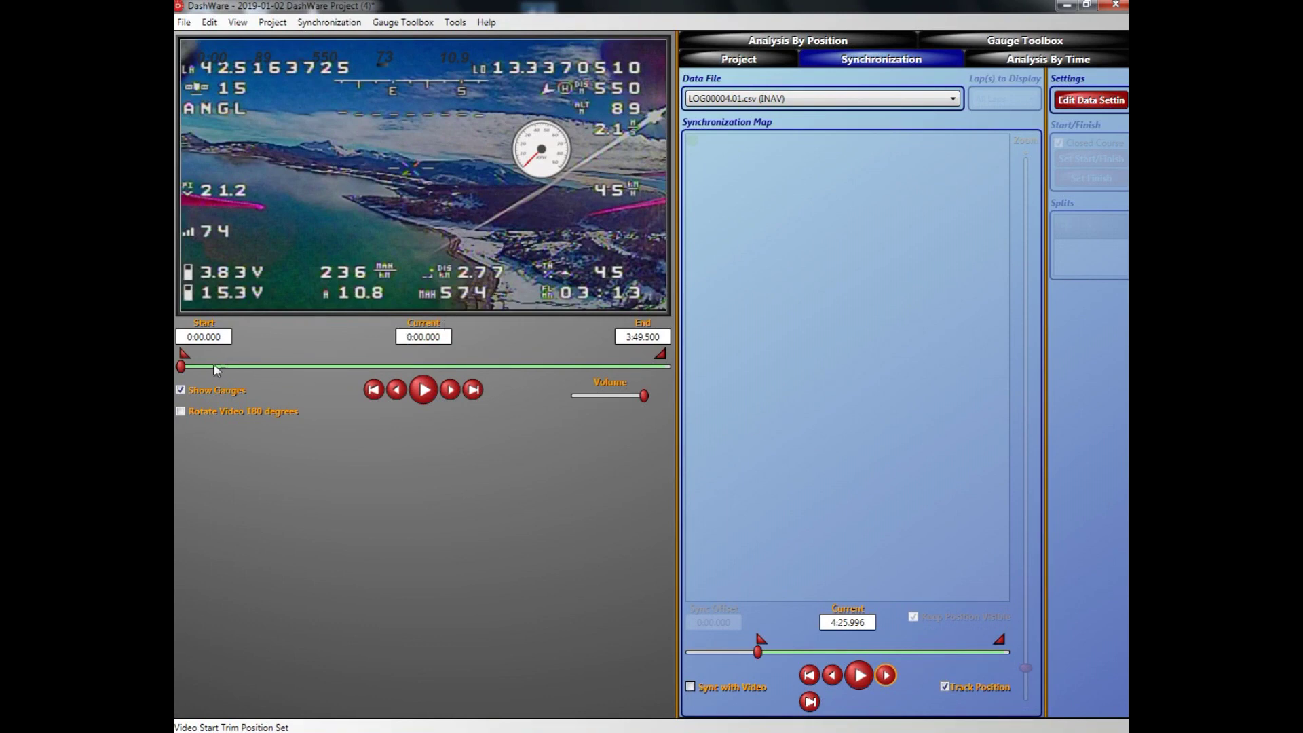
# Step: Move the video to its end at 3:49.500 and the LOG00004.01.csv position to 8:15.939 to match it
pyautogui.moveTo(181, 367); pyautogui.dragTo(666, 367)
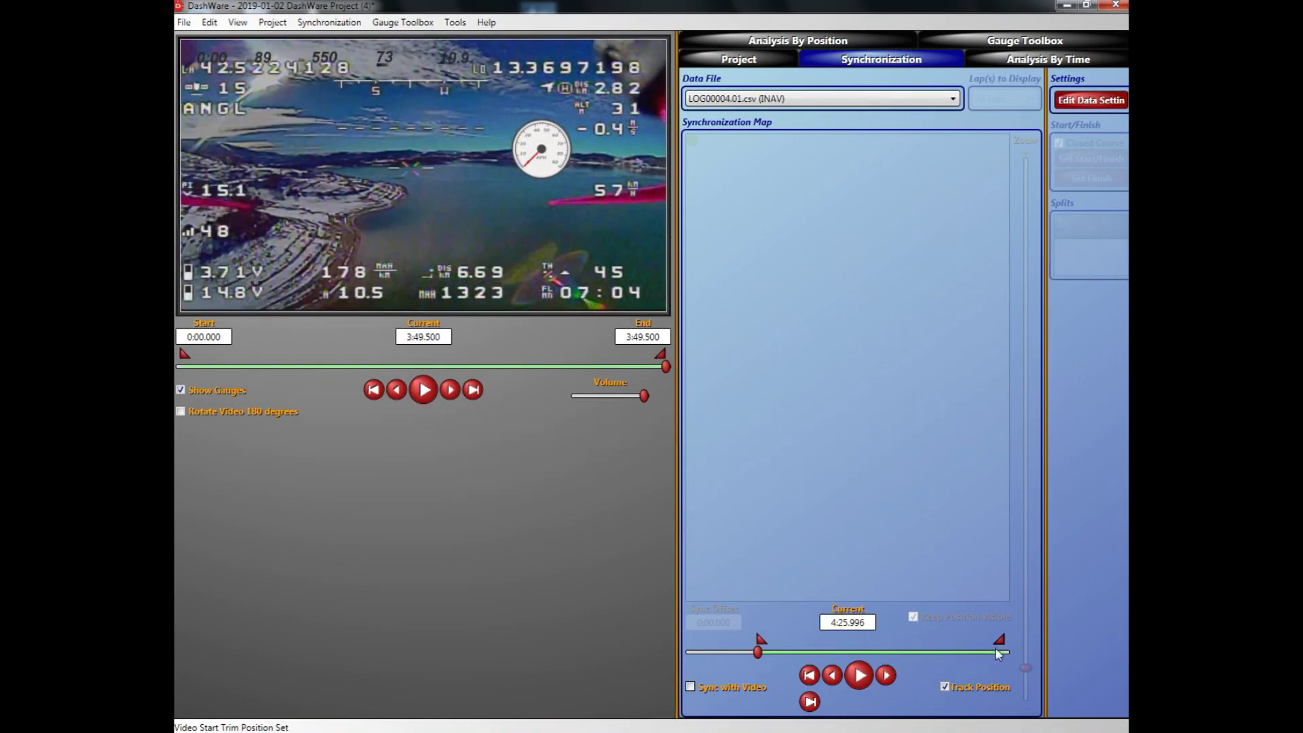
pyautogui.moveTo(757, 651); pyautogui.dragTo(841, 621)
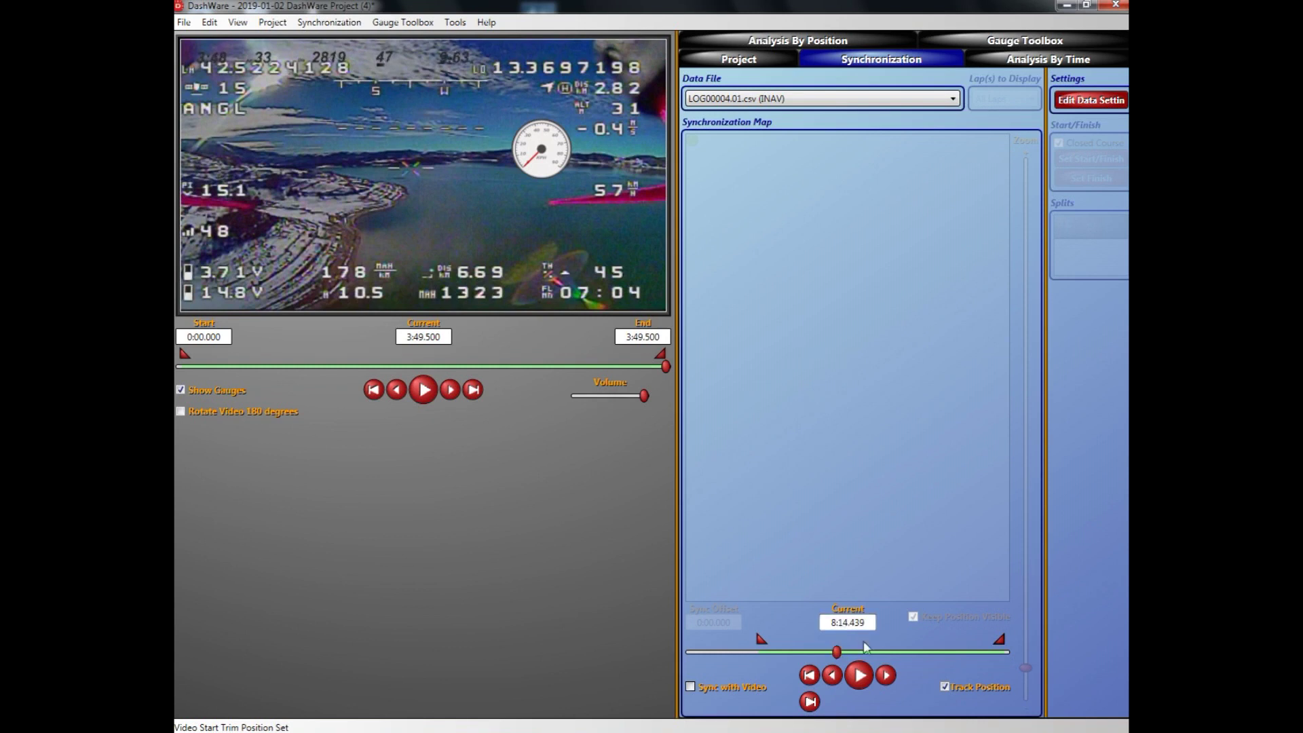
pyautogui.click(885, 676)
pyautogui.click(884, 675)
pyautogui.click(885, 675)
pyautogui.click(884, 676)
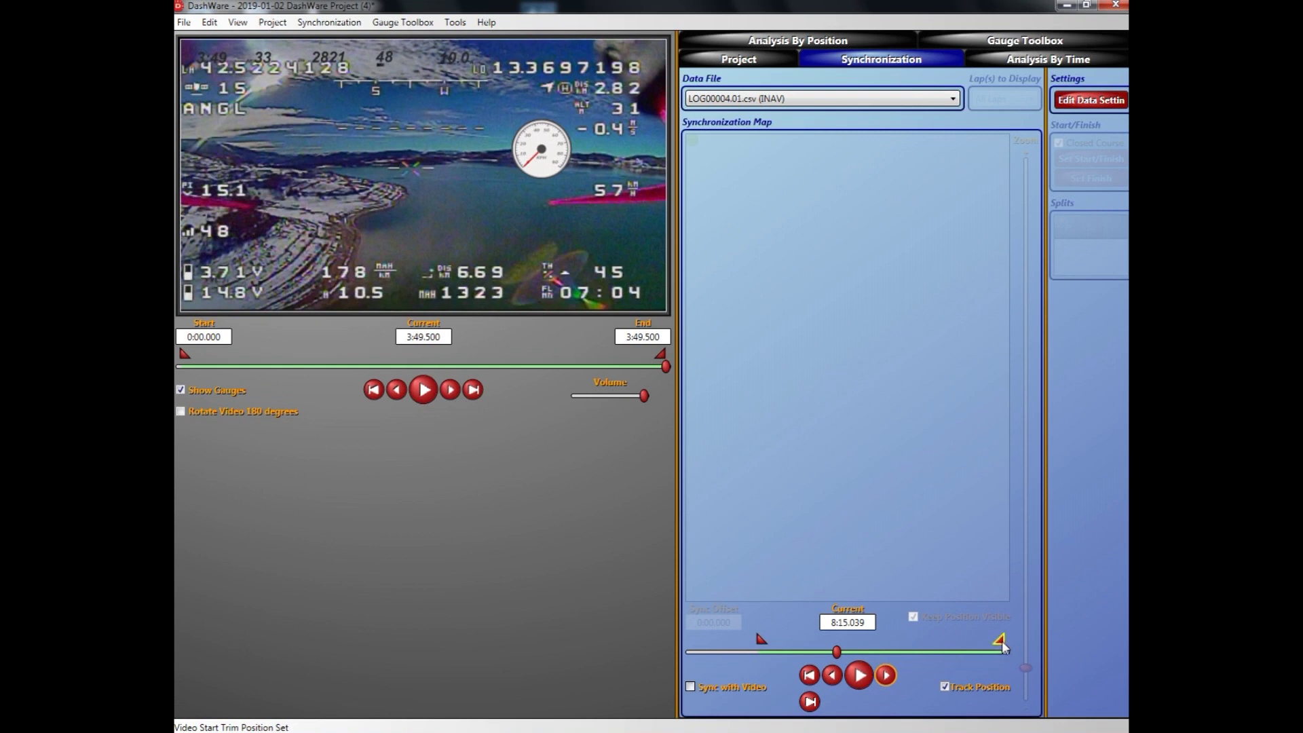
pyautogui.click(886, 676)
pyautogui.click(832, 676)
pyautogui.click(832, 675)
pyautogui.click(832, 675)
pyautogui.click(832, 675)
# Step: Set the end trim of LOG00004.01.csv at the current log position and lock the log in sync with the video
pyautogui.moveTo(978, 644); pyautogui.dragTo(819, 652)
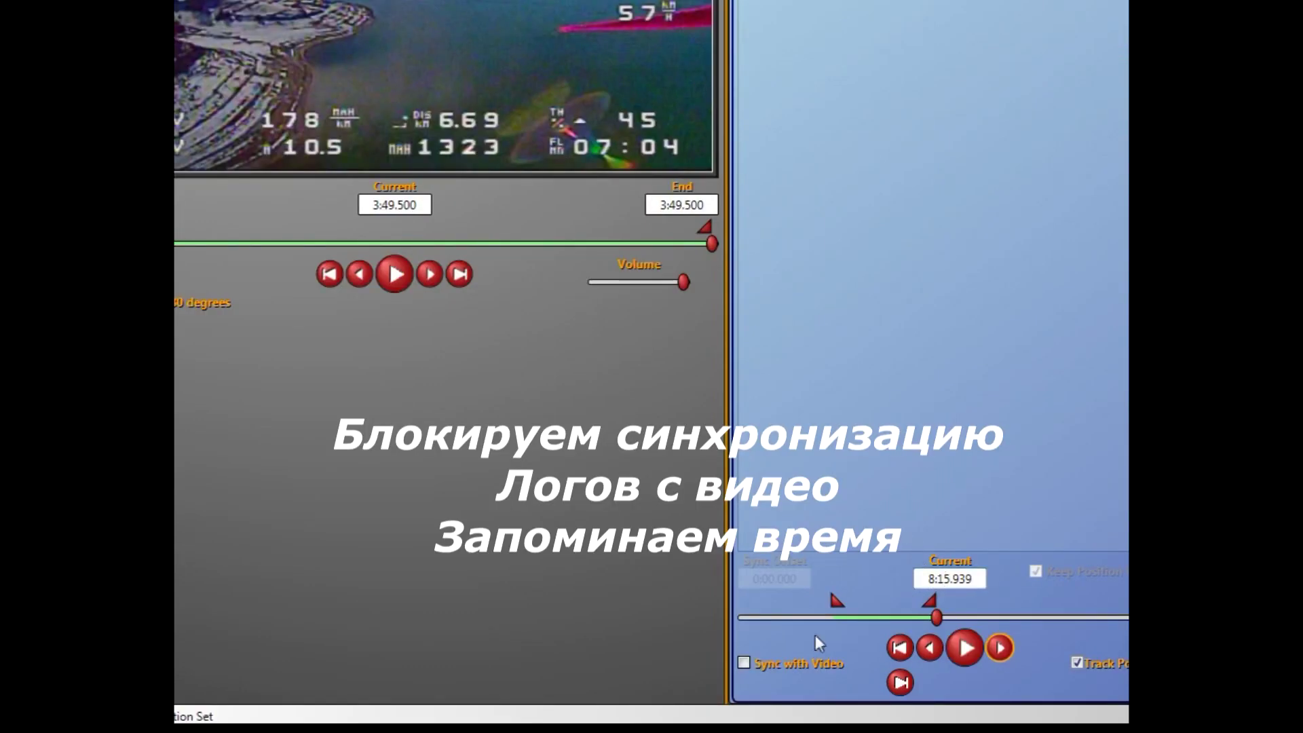
pyautogui.click(744, 663)
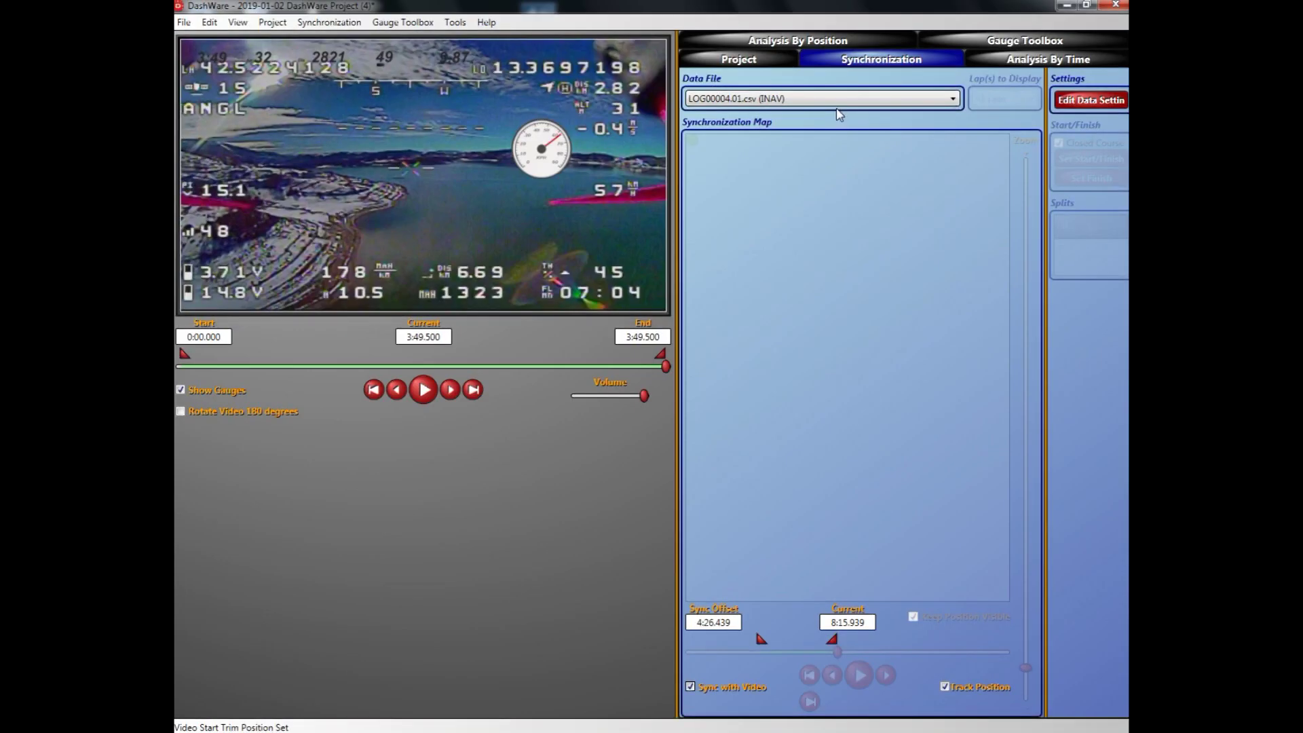
# Step: Switch to the LOG00004.01.gps.csv data file, move its position to 4:26.389, and set the start trim there
pyautogui.click(840, 99)
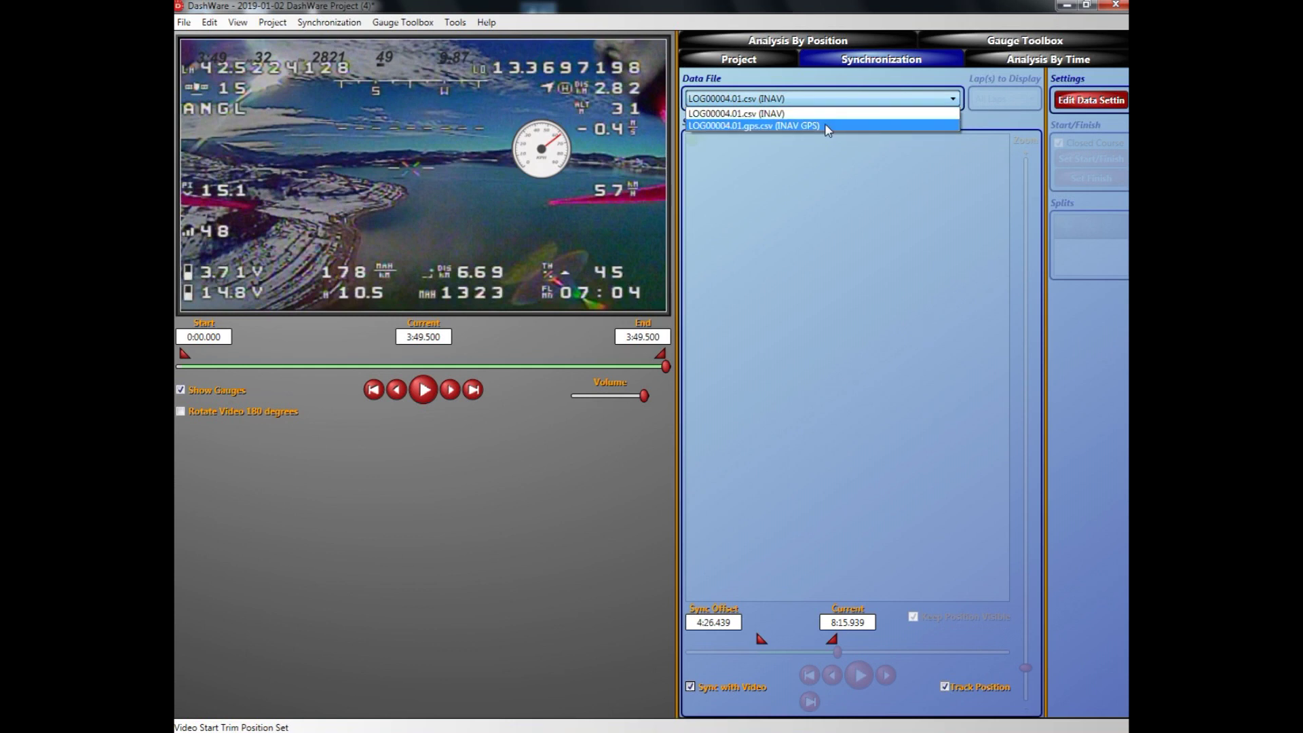
pyautogui.click(826, 126)
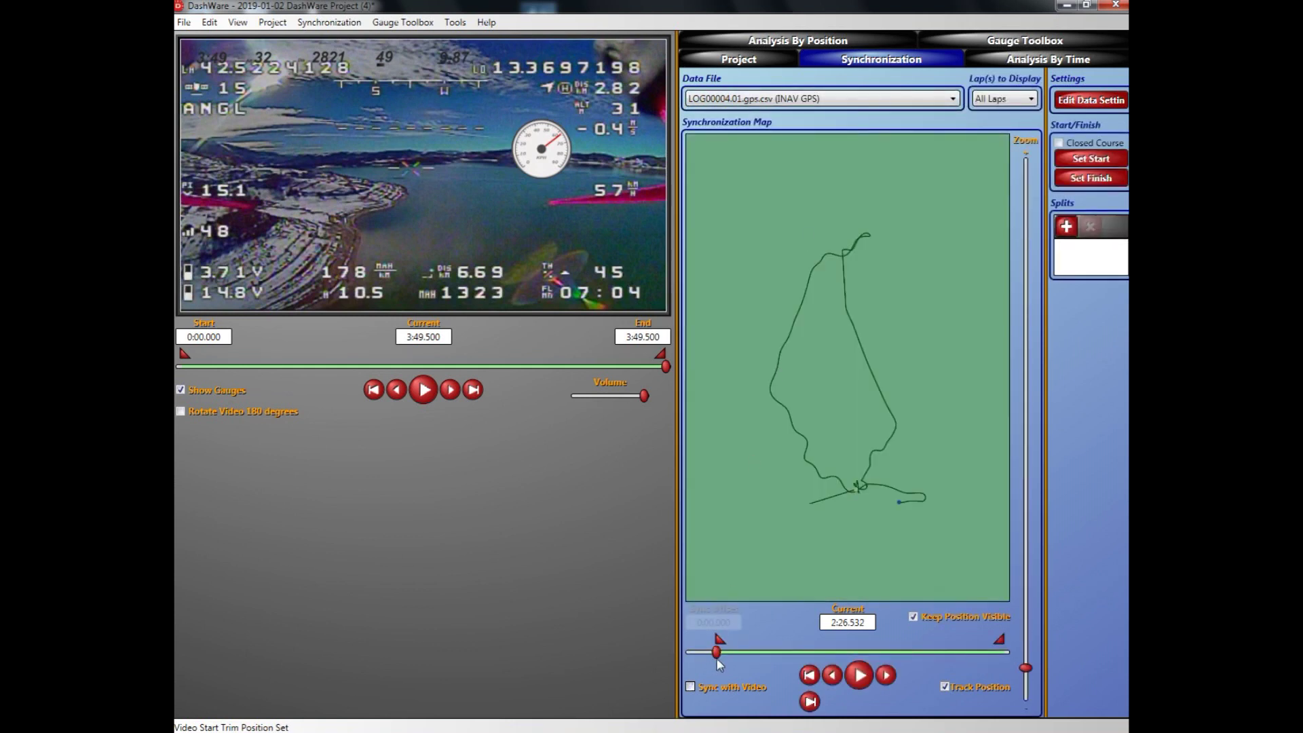
pyautogui.moveTo(718, 652); pyautogui.dragTo(764, 650)
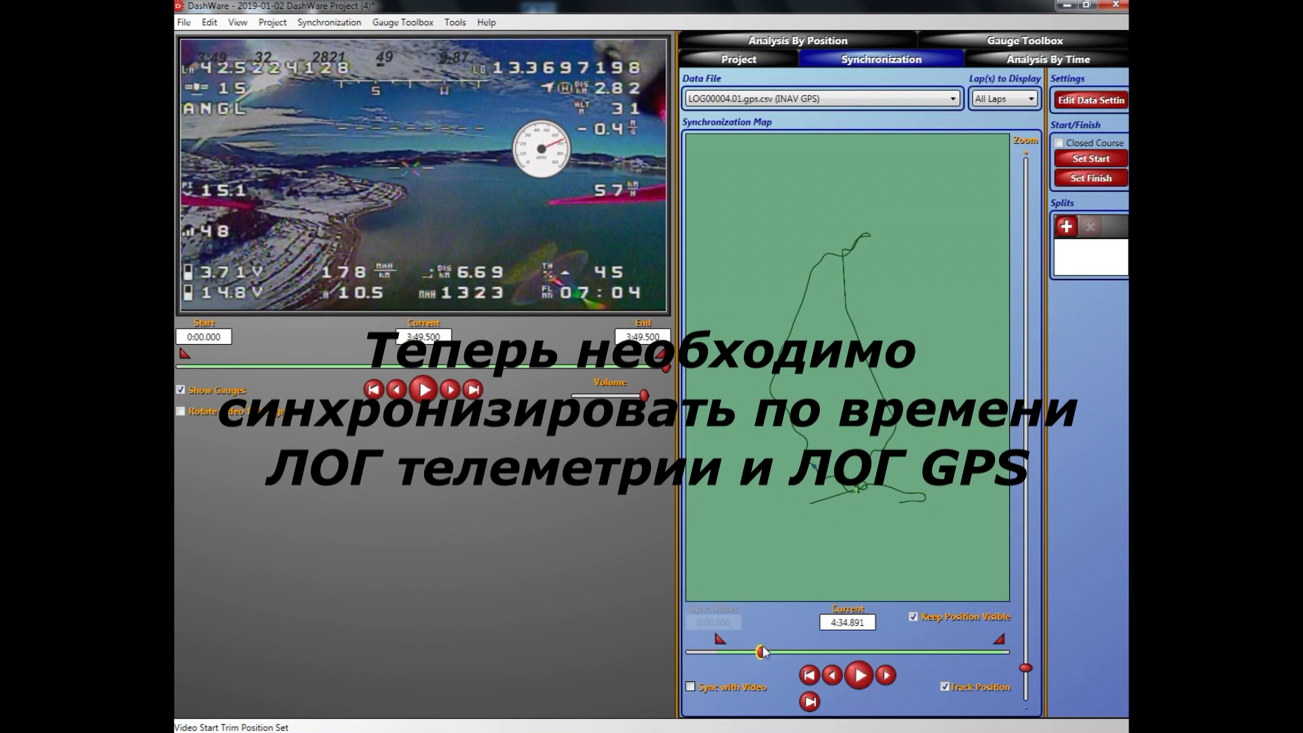
pyautogui.moveTo(763, 650); pyautogui.dragTo(760, 650)
pyautogui.moveTo(758, 653); pyautogui.dragTo(757, 652)
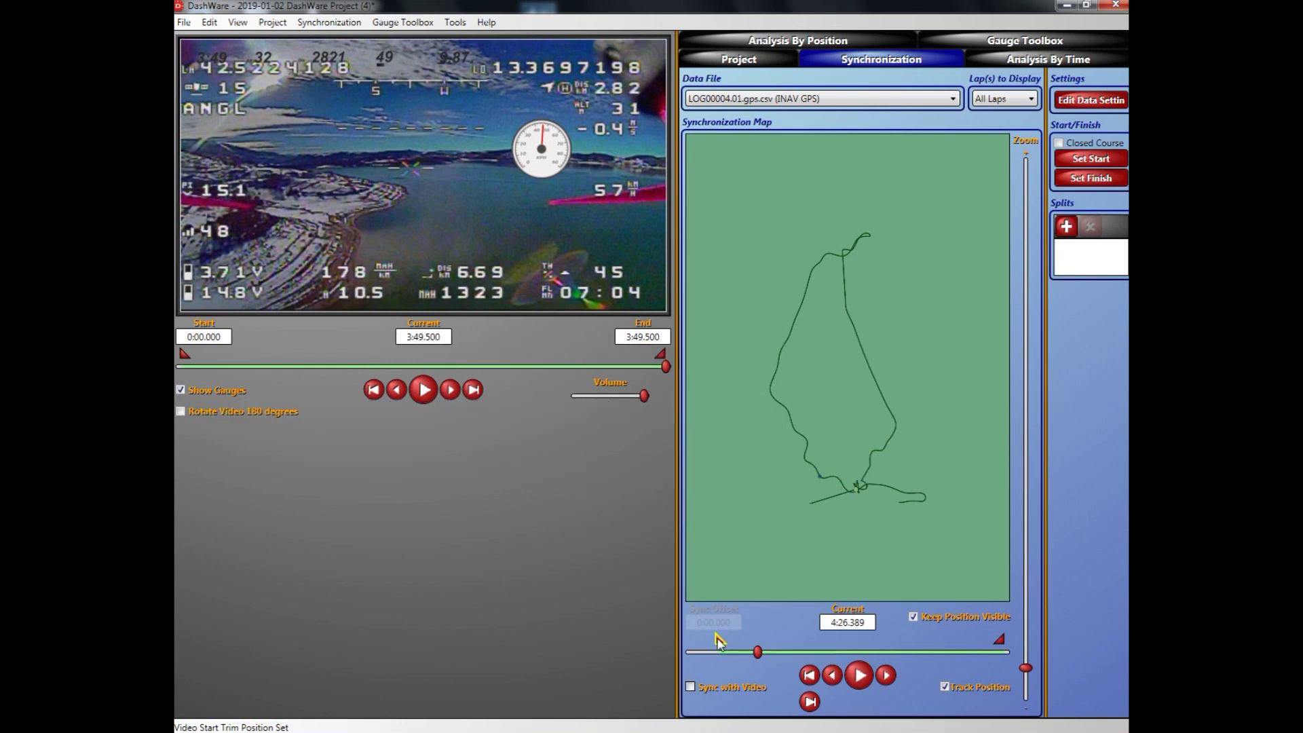
pyautogui.moveTo(755, 641); pyautogui.dragTo(773, 641)
# Step: Trim the end of the GPS log at 8:15.997 and lock it in sync with the video
pyautogui.moveTo(1002, 641); pyautogui.dragTo(881, 641)
pyautogui.moveTo(798, 653); pyautogui.dragTo(838, 651)
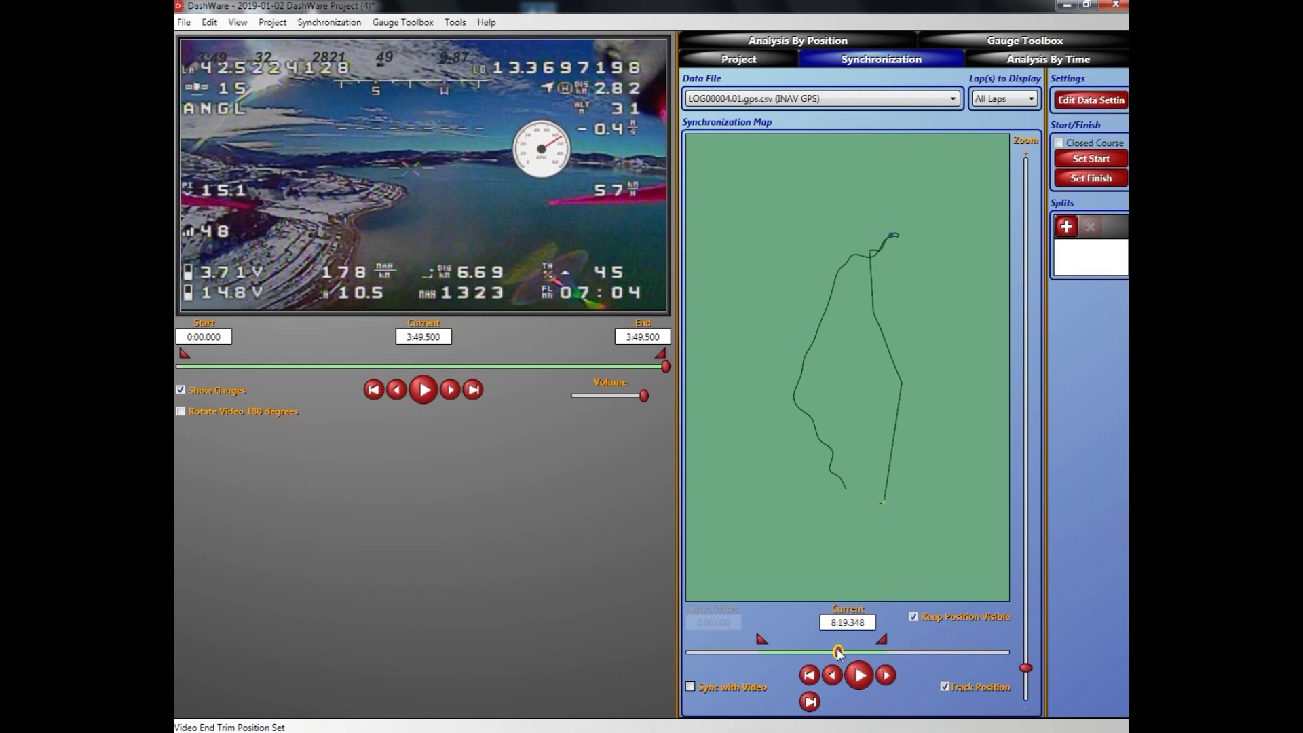
pyautogui.moveTo(839, 653)
pyautogui.mouseDown()
pyautogui.moveTo(872, 640)
pyautogui.moveTo(840, 647)
pyautogui.mouseUp()
pyautogui.click(885, 674)
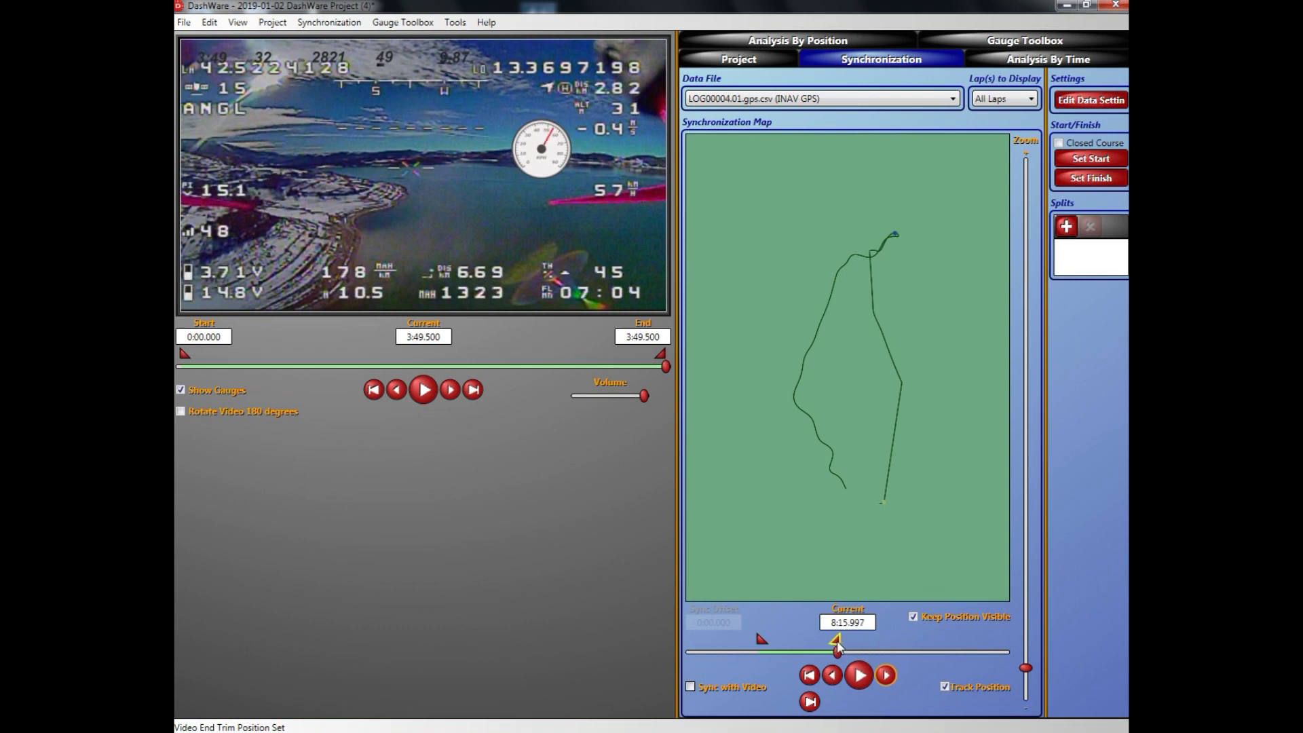
pyautogui.click(692, 684)
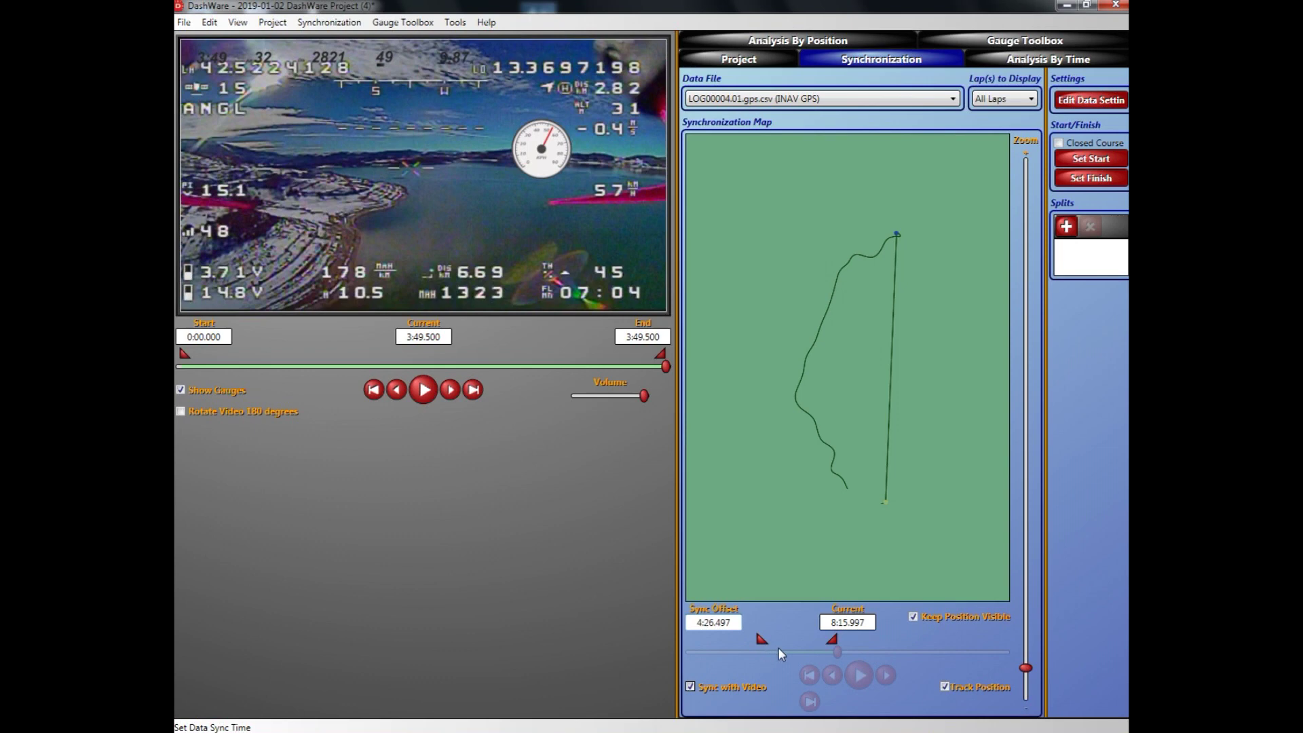
# Step: Return to the project view and play the video from the start to check the gauge synchronization against the OSD, then rewind
pyautogui.click(758, 63)
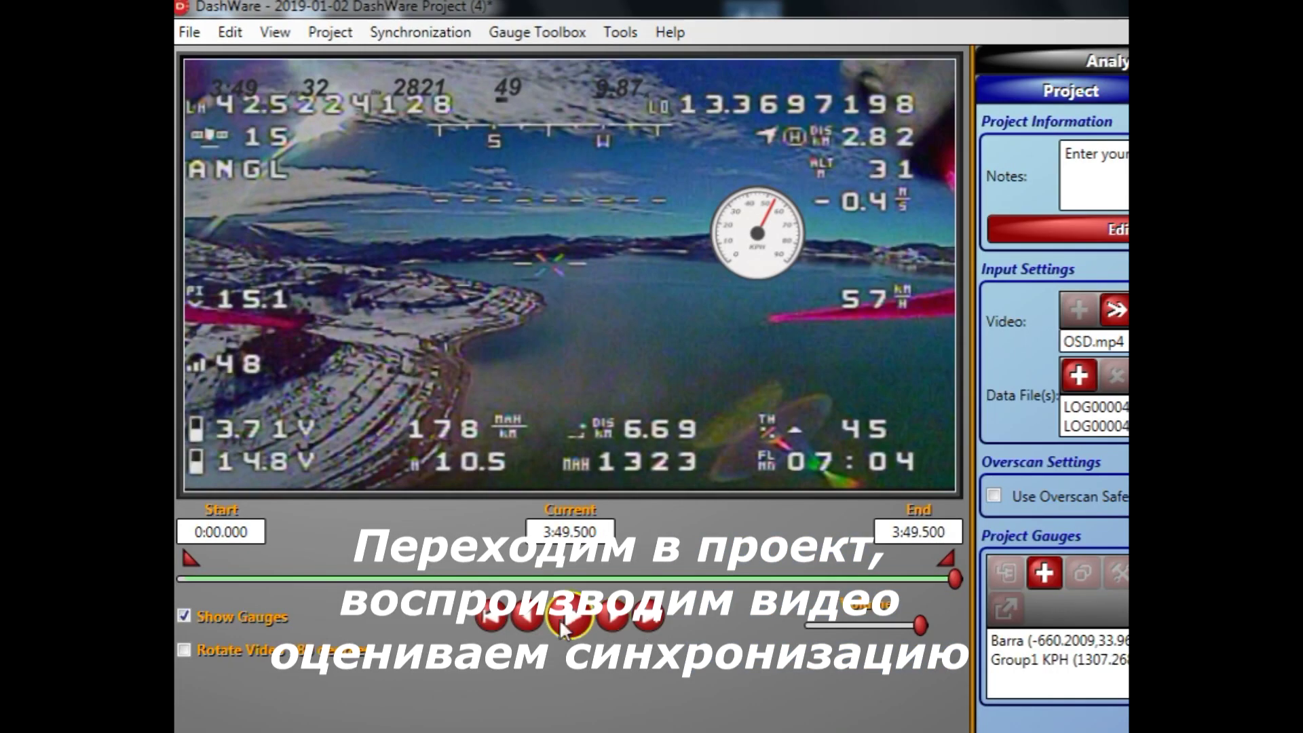
pyautogui.click(377, 392)
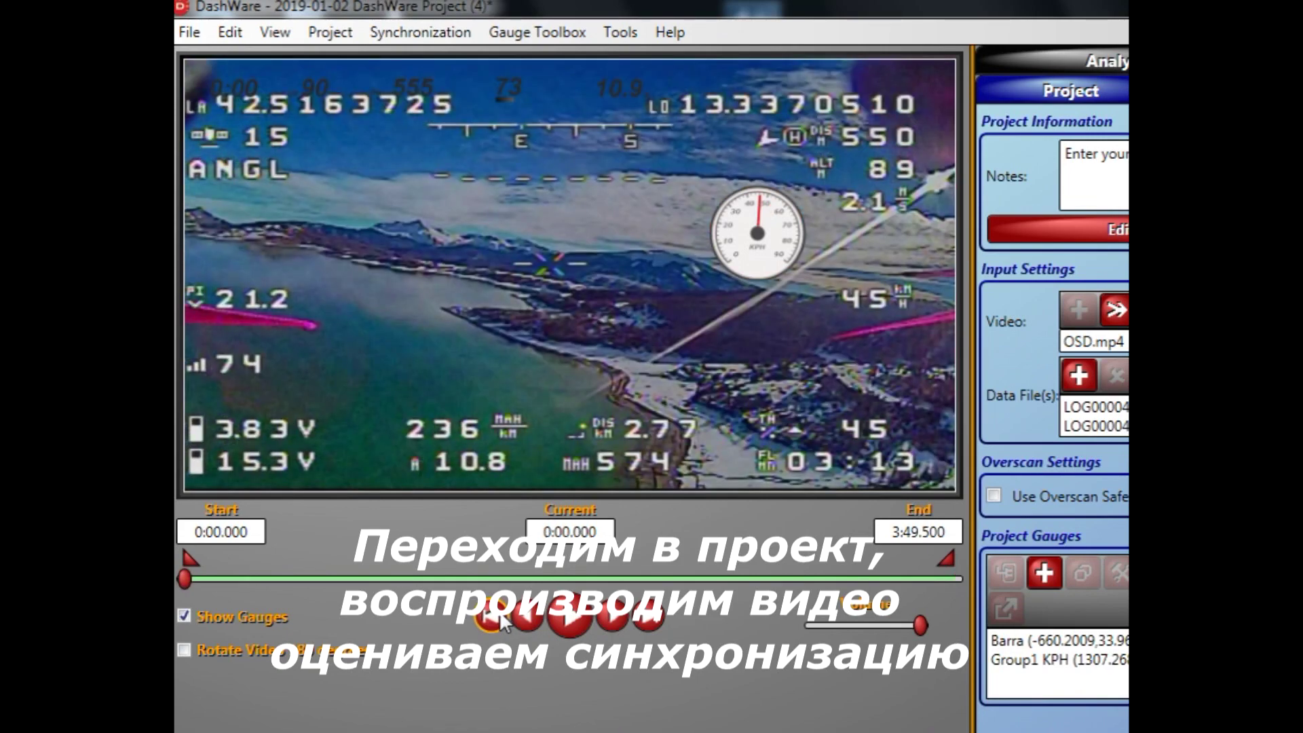
pyautogui.click(566, 619)
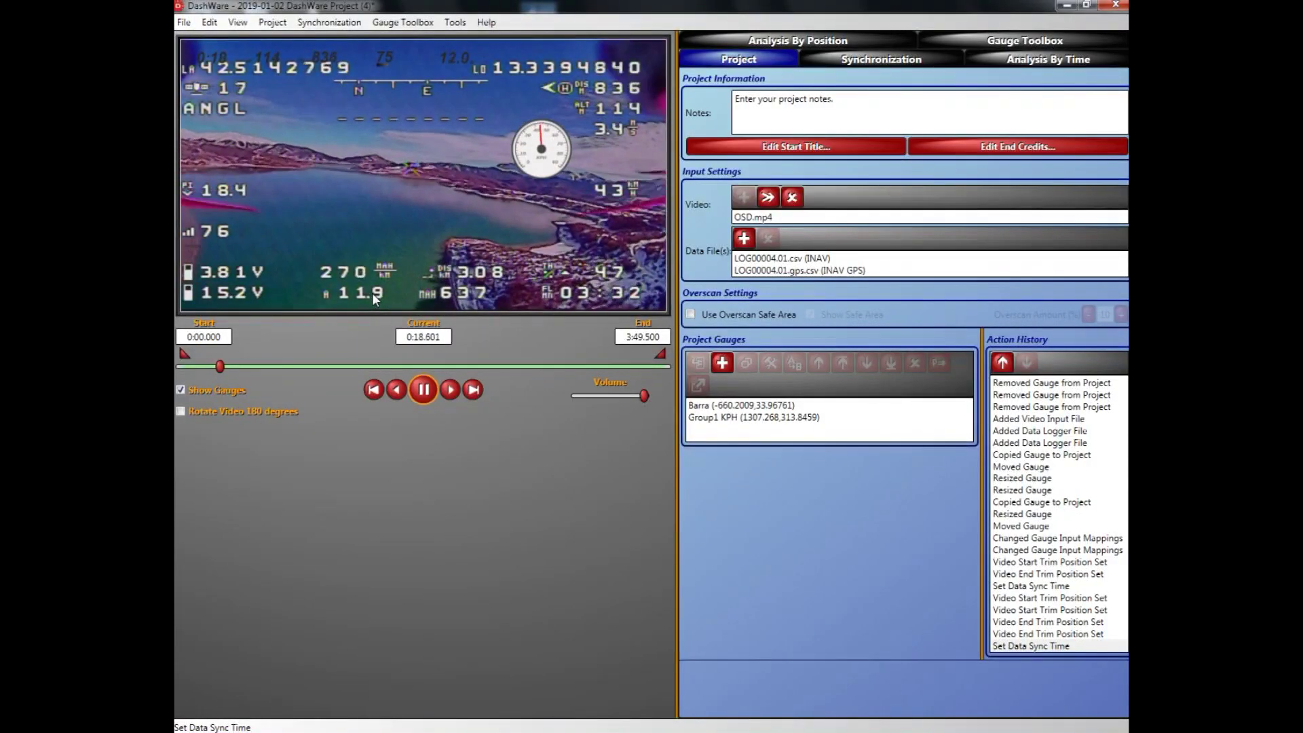
pyautogui.click(373, 390)
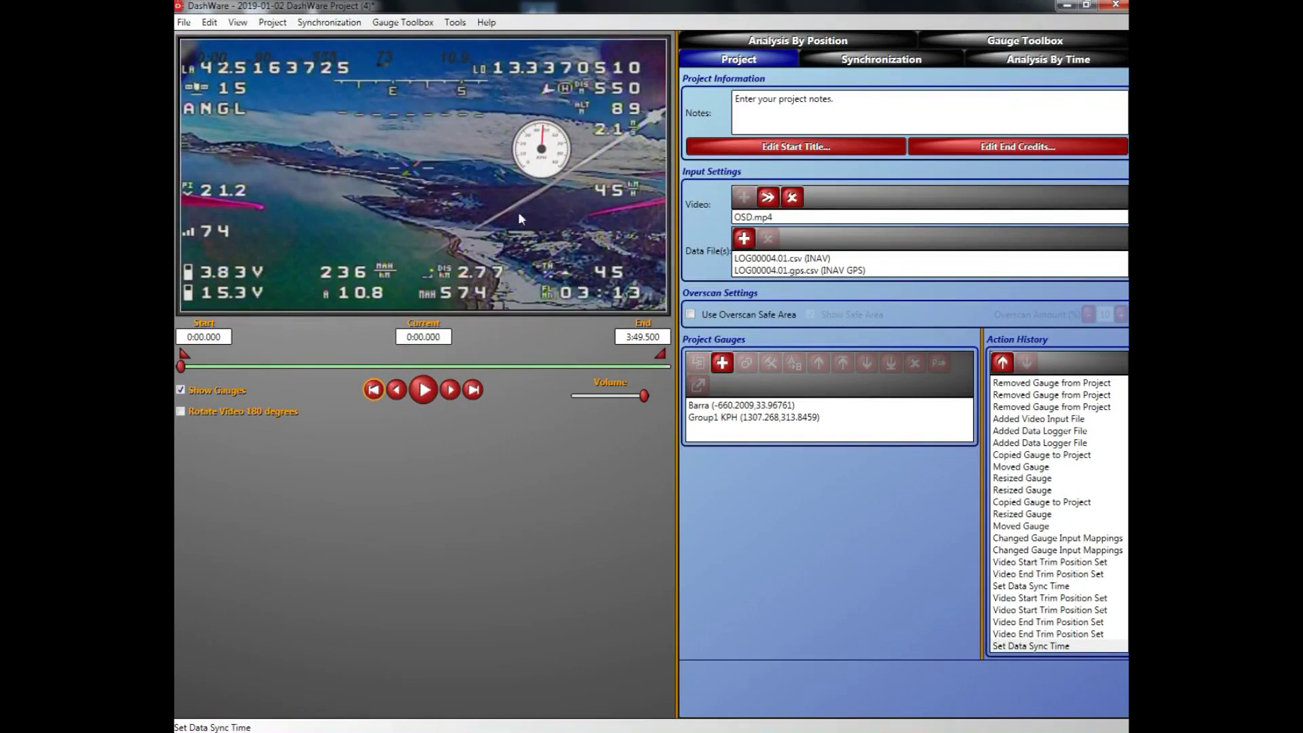
# Step: Move the Group1 KPH gauge to the upper right corner of the video frame and open it in the Gauge Designer
pyautogui.moveTo(543, 169); pyautogui.dragTo(563, 116)
pyautogui.doubleClick(563, 114)
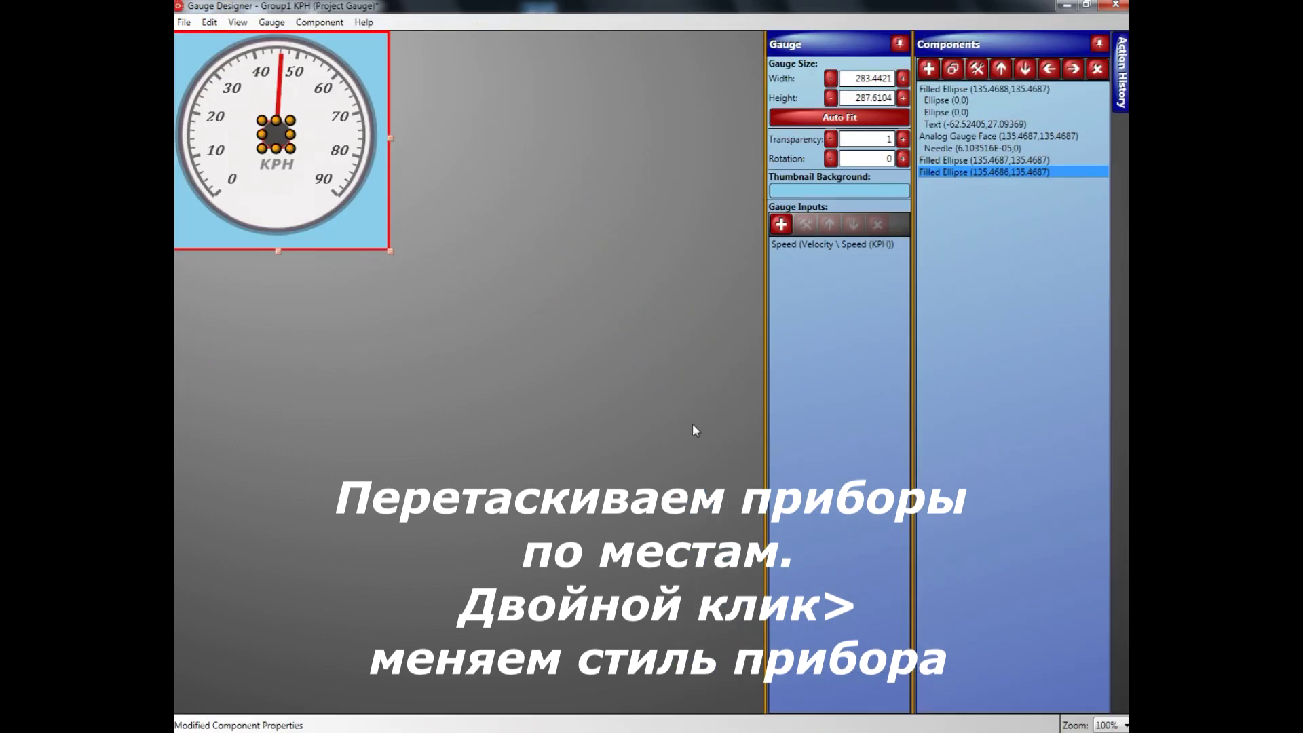
# Step: Reduce the fill opacity of the gauge's first Filled Ellipse, the dial background, to an alpha of 156
pyautogui.doubleClick(931, 89)
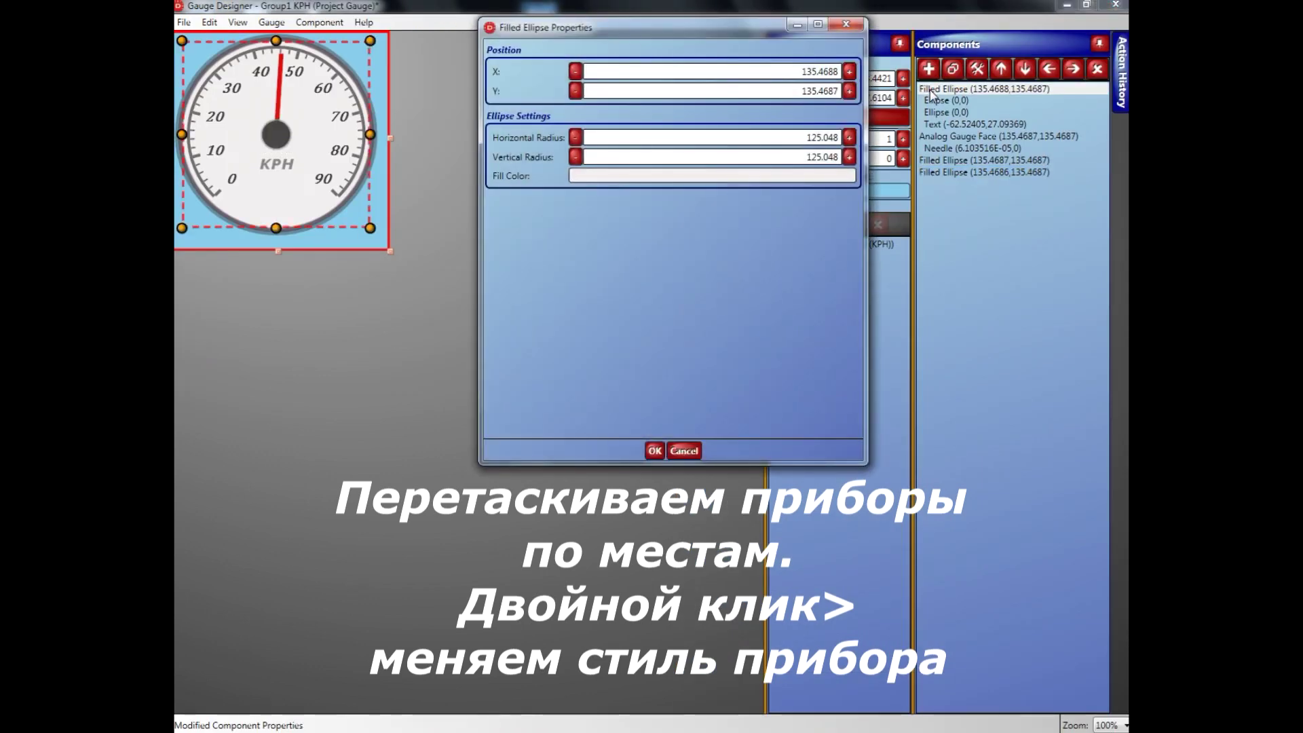
pyautogui.click(754, 178)
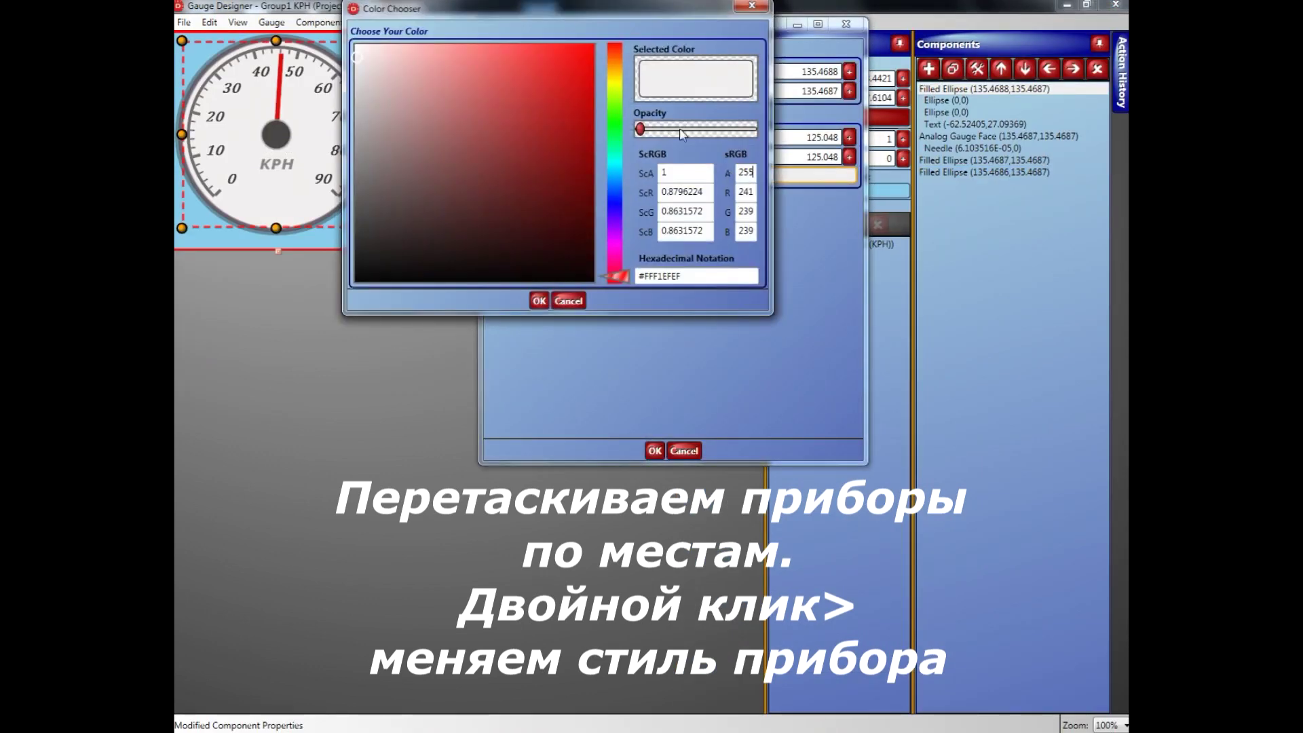
pyautogui.moveTo(642, 130); pyautogui.dragTo(684, 129)
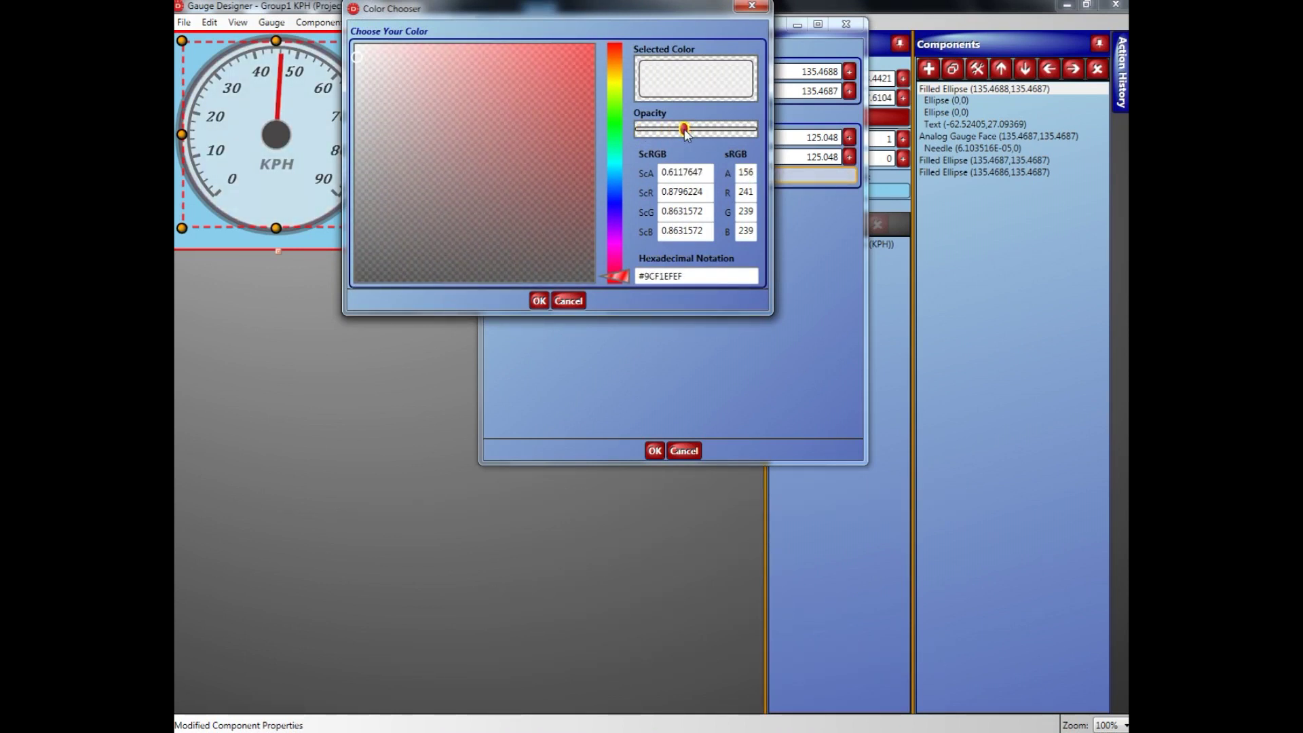
pyautogui.click(545, 304)
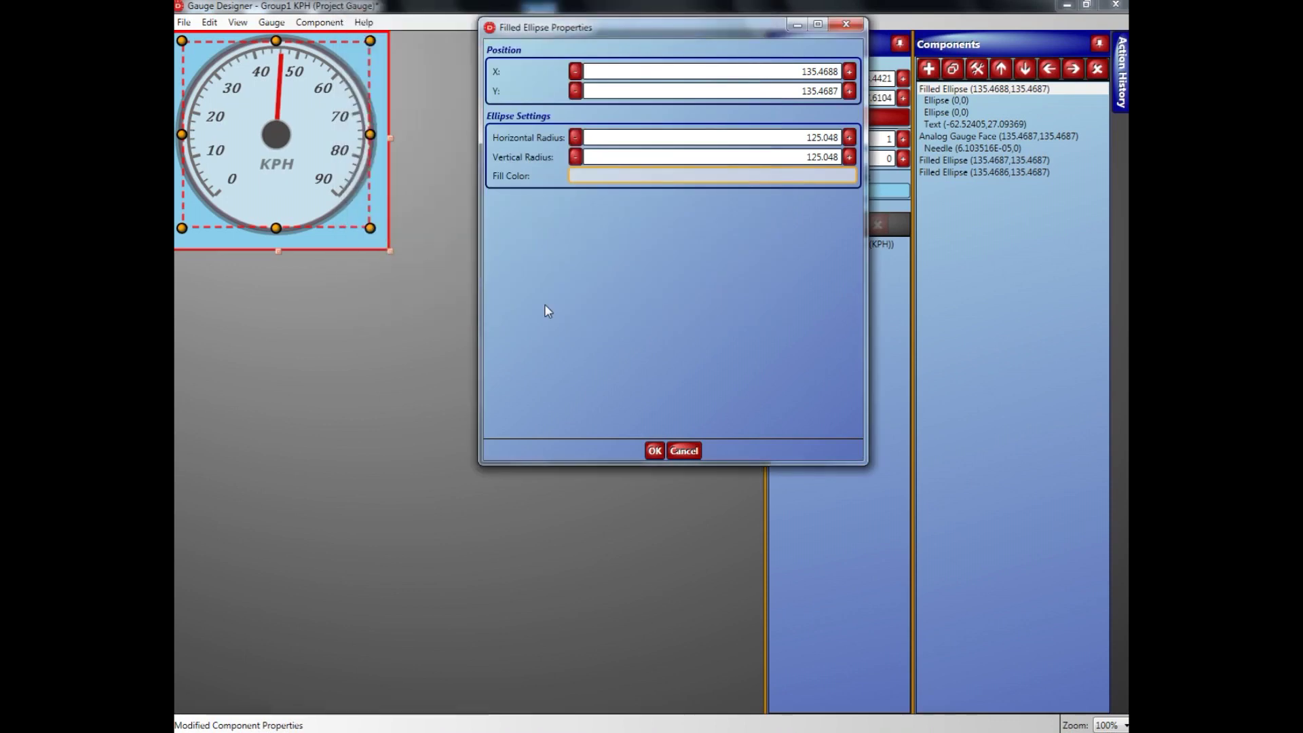
# Step: Change the dial background's fill to semi-transparent gray #9C676C6D and apply the ellipse properties
pyautogui.click(611, 176)
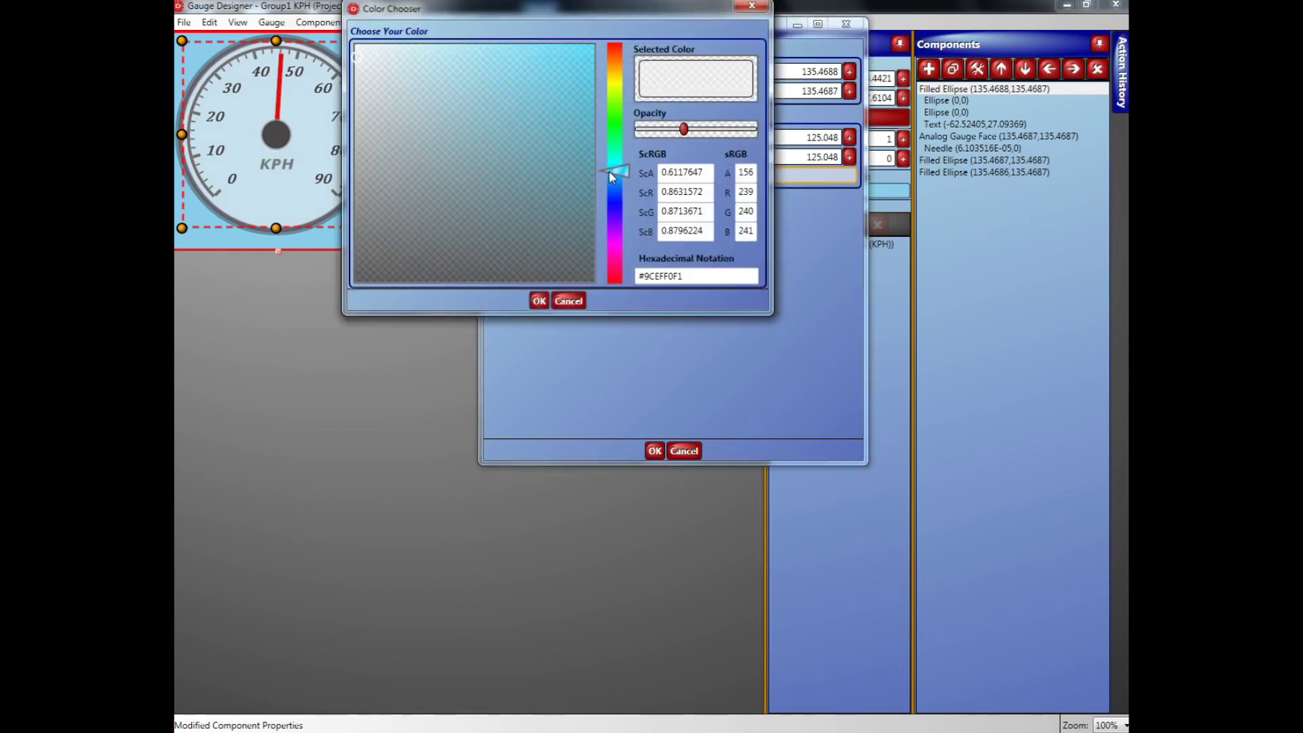
pyautogui.click(363, 232)
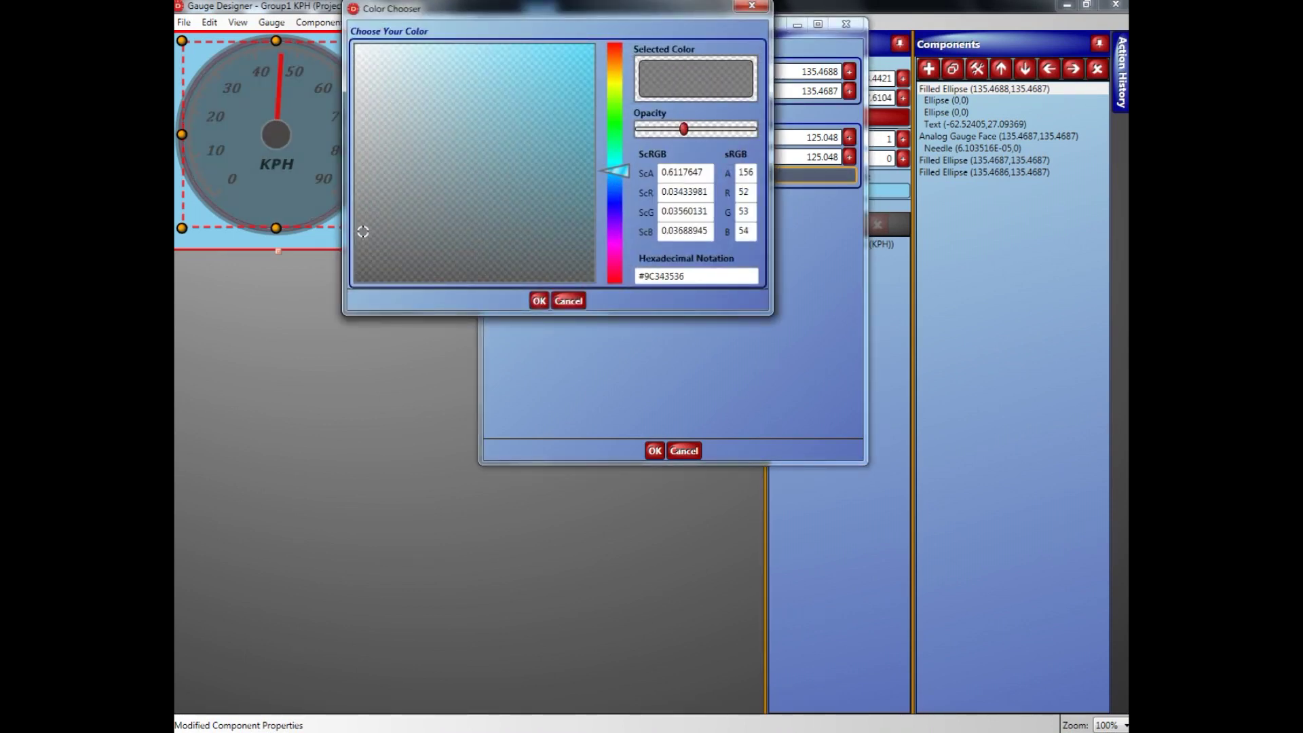
pyautogui.click(367, 178)
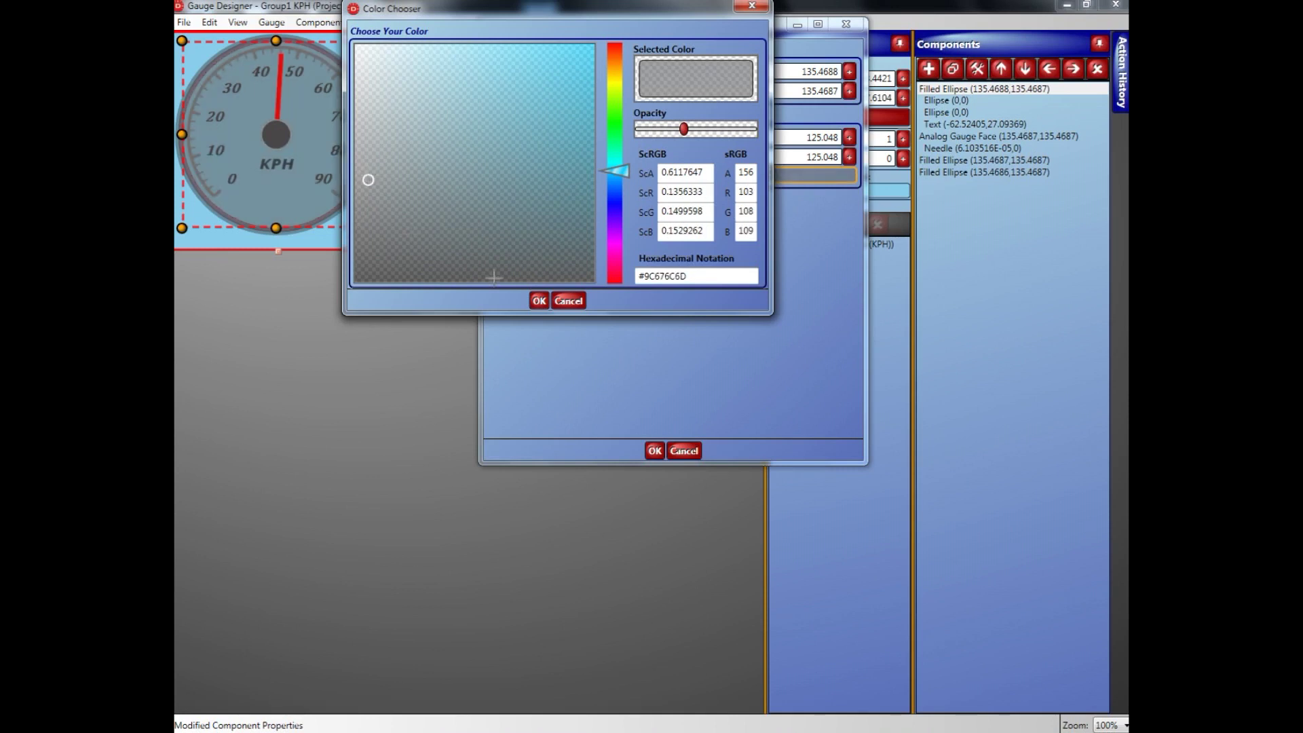
pyautogui.click(538, 301)
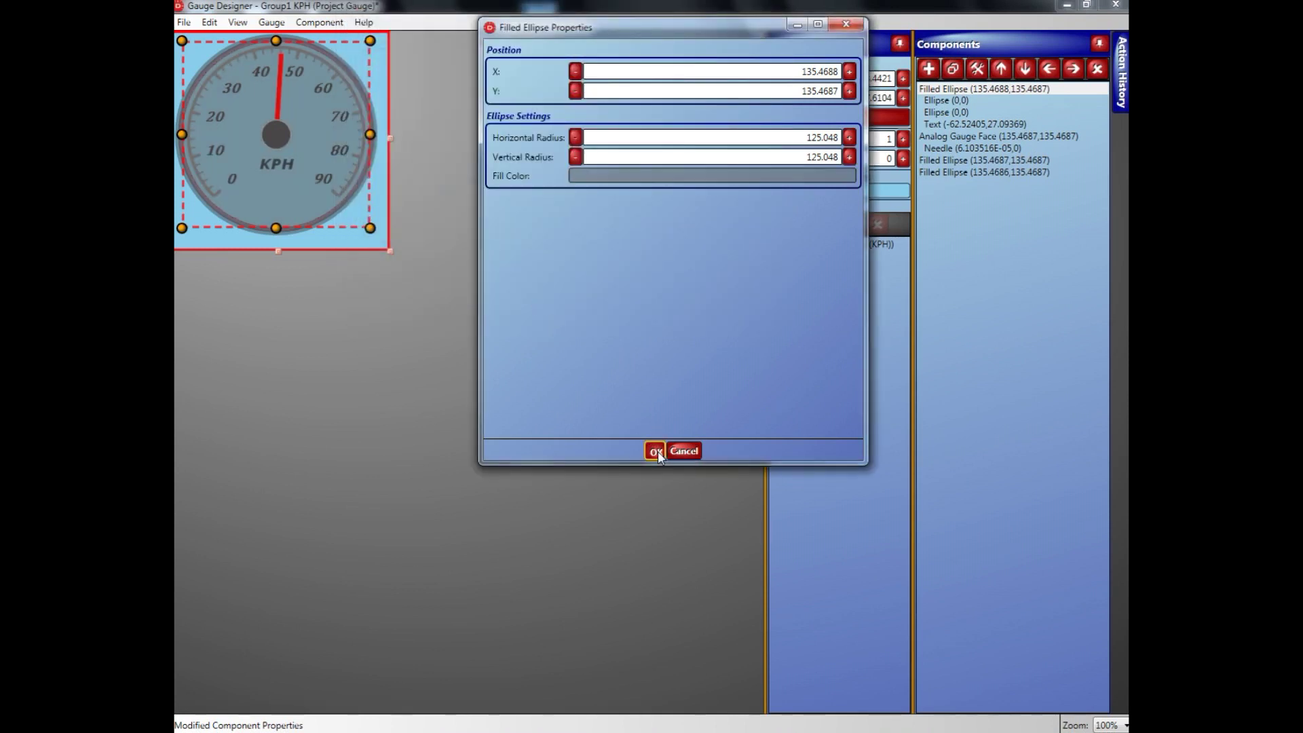
pyautogui.click(655, 451)
# Step: Close the Gauge Designer, saving the gauge changes, and deselect the KPH gauge on the video
pyautogui.click(1115, 5)
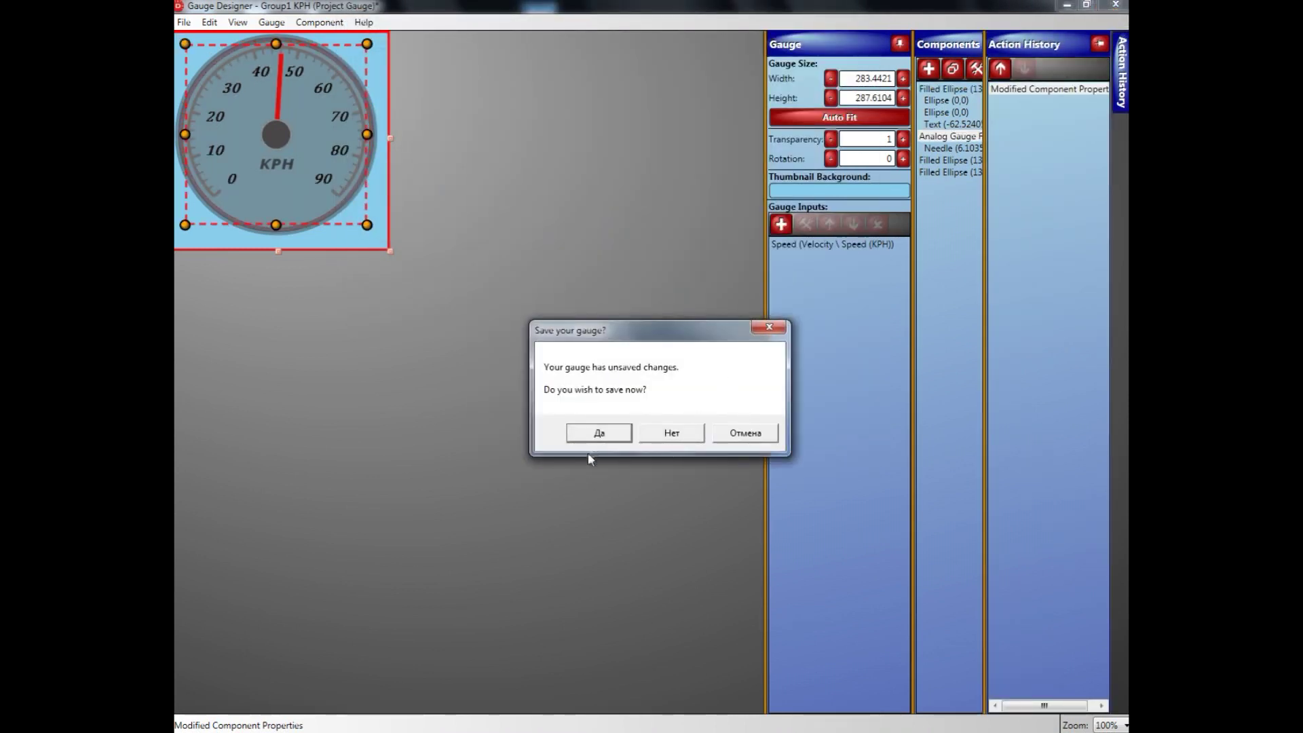
pyautogui.click(598, 432)
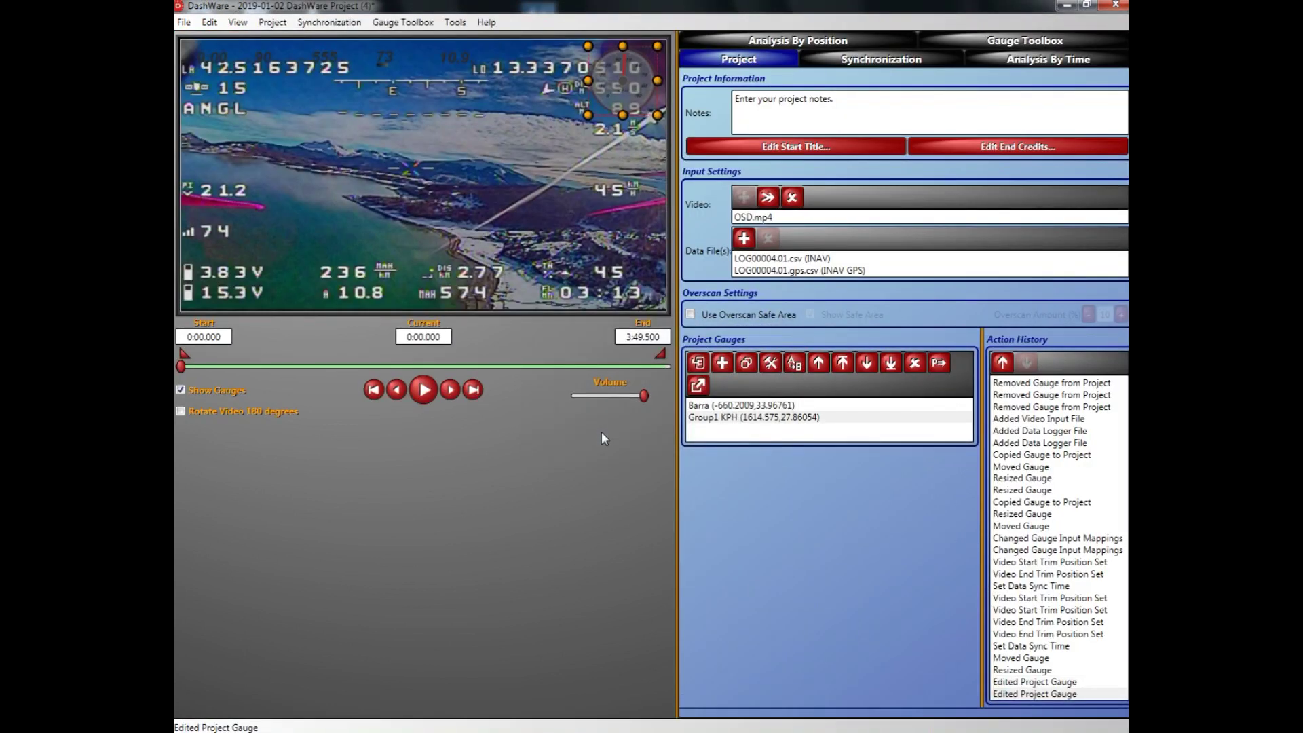
pyautogui.click(559, 218)
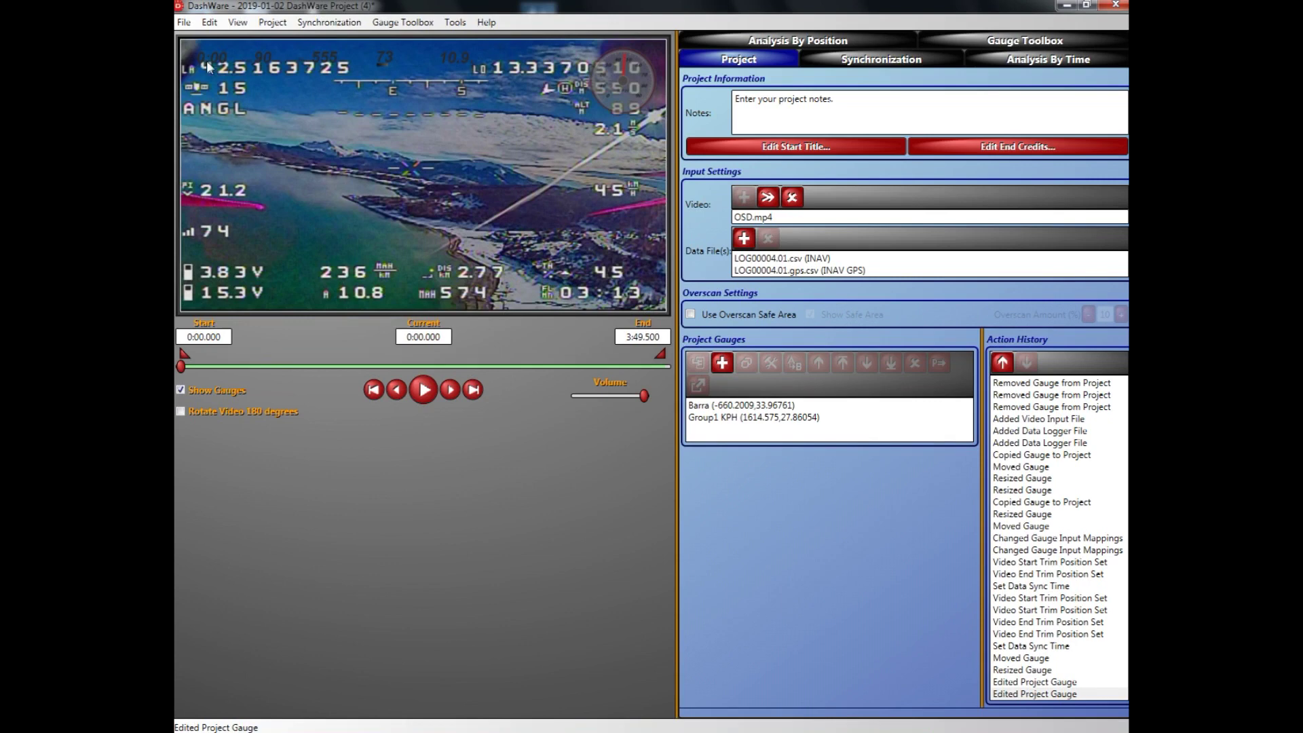
# Step: Create a PNG gauge image sequence at 29.97 fps, saved in the Новая папка folder inside MOntagnia
pyautogui.click(184, 22)
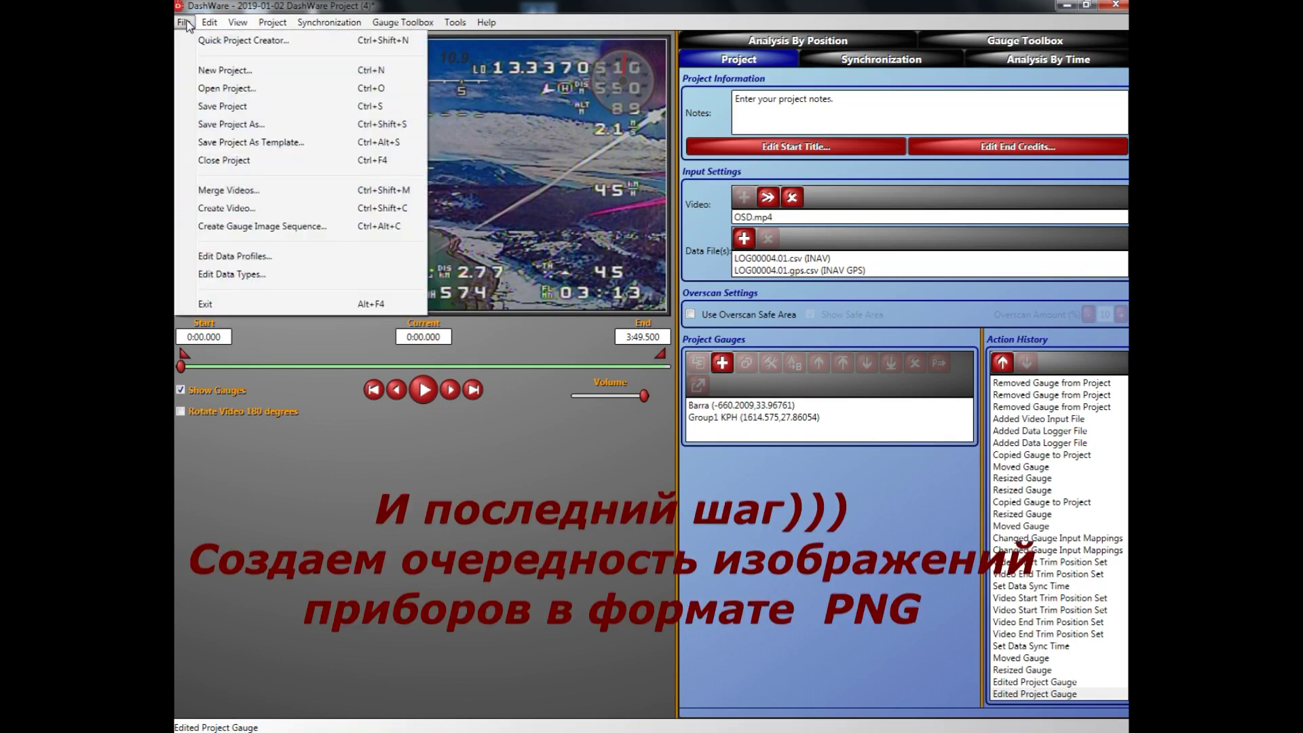
pyautogui.click(234, 228)
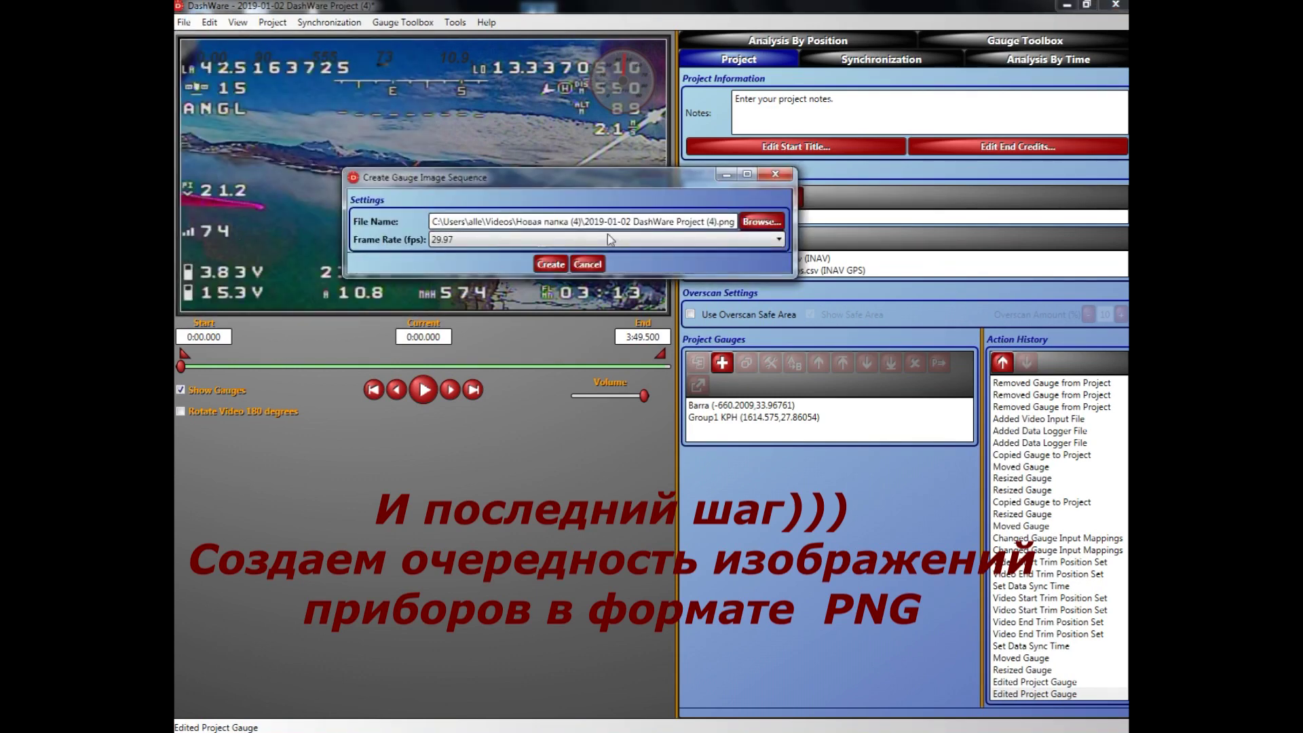
pyautogui.click(761, 222)
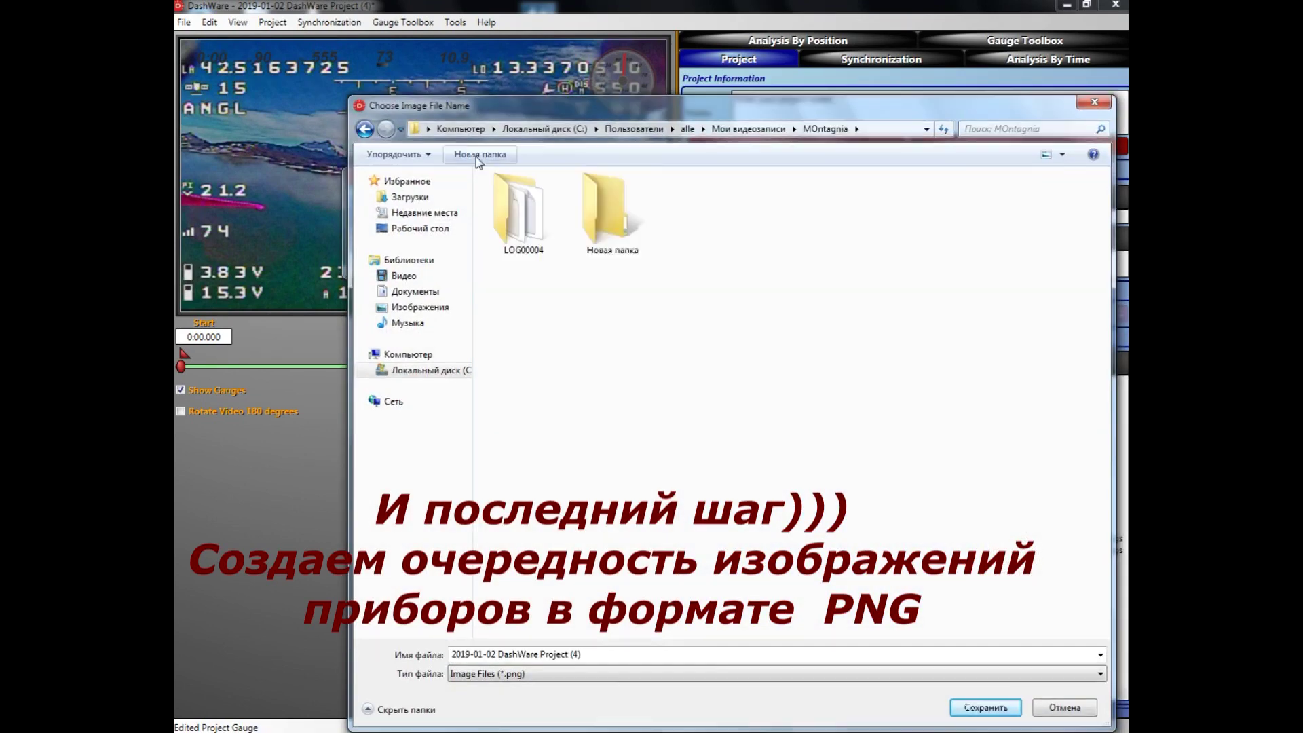
pyautogui.click(613, 226)
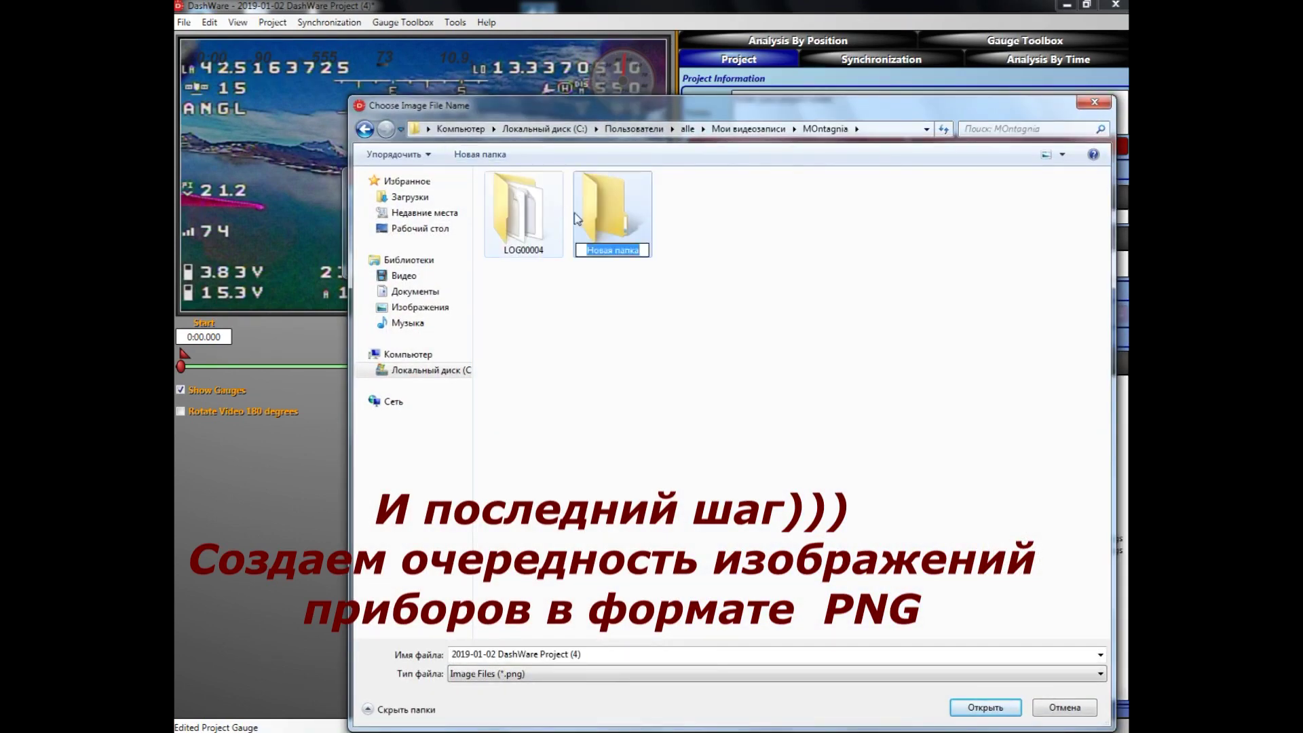
pyautogui.click(617, 222)
pyautogui.doubleClick(617, 223)
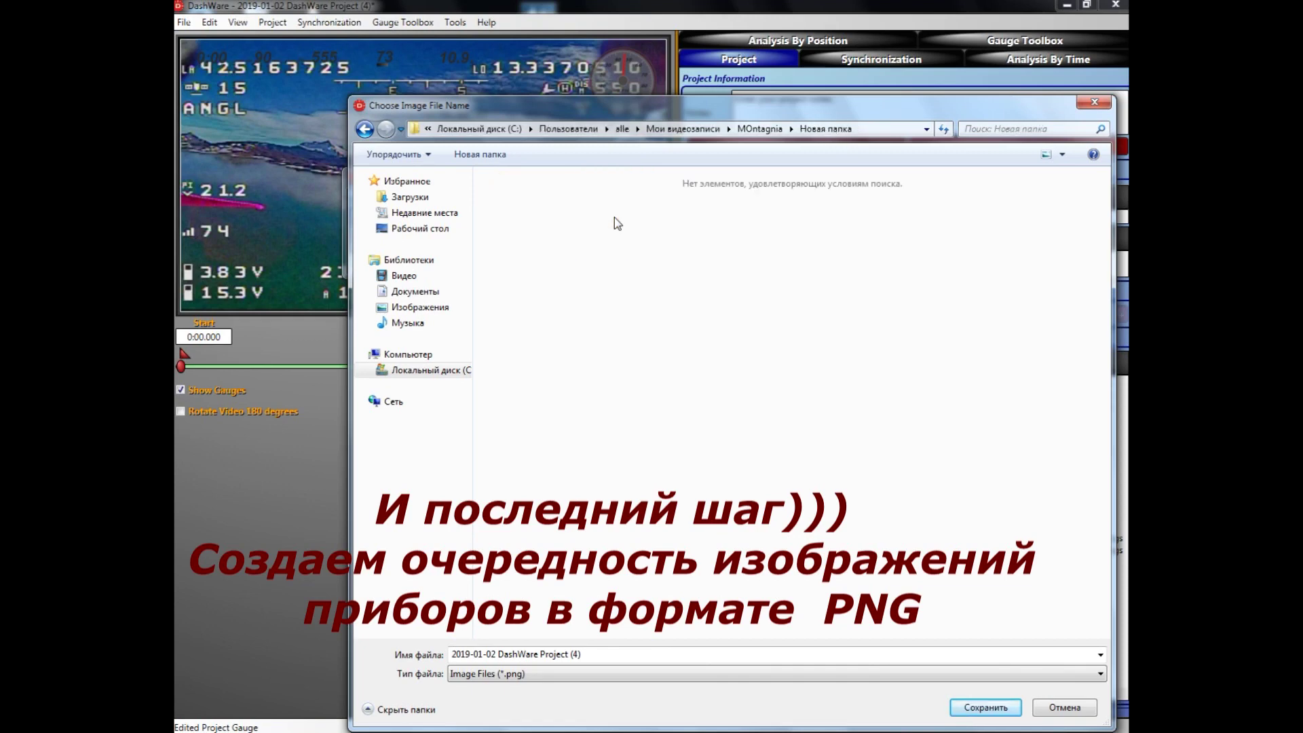
pyautogui.click(979, 708)
pyautogui.click(979, 709)
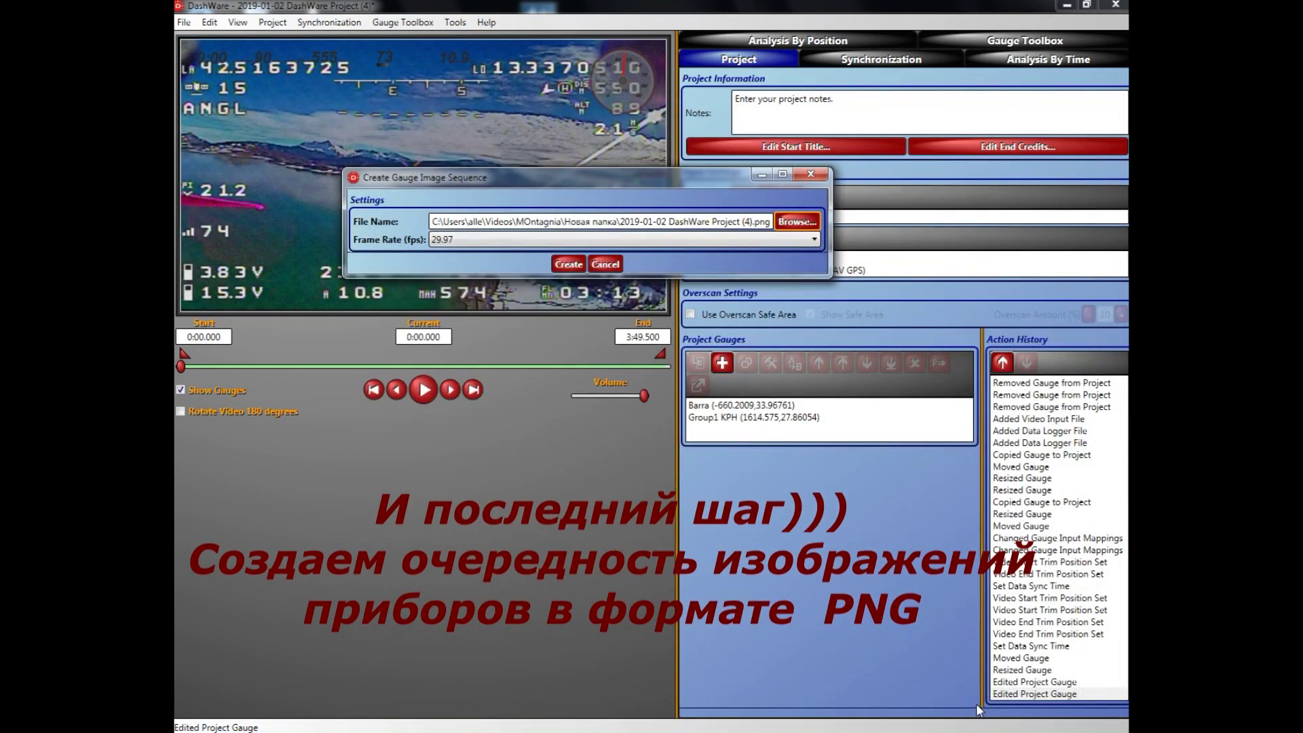
pyautogui.click(570, 264)
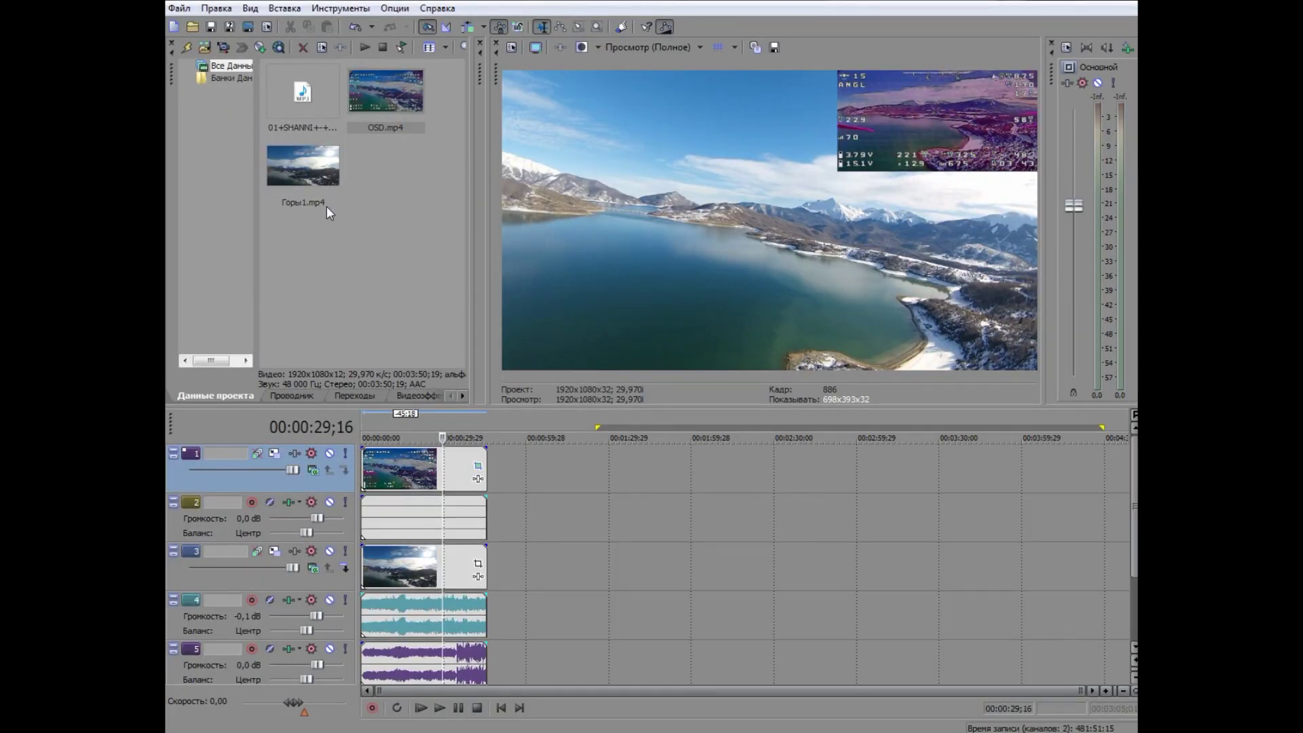
# Step: Import the DashWare PNGs, starting from 2019-01-02 DashWare Project (4)000000, as a still-image sequence with range 0-6893 and default properties
pyautogui.click(189, 10)
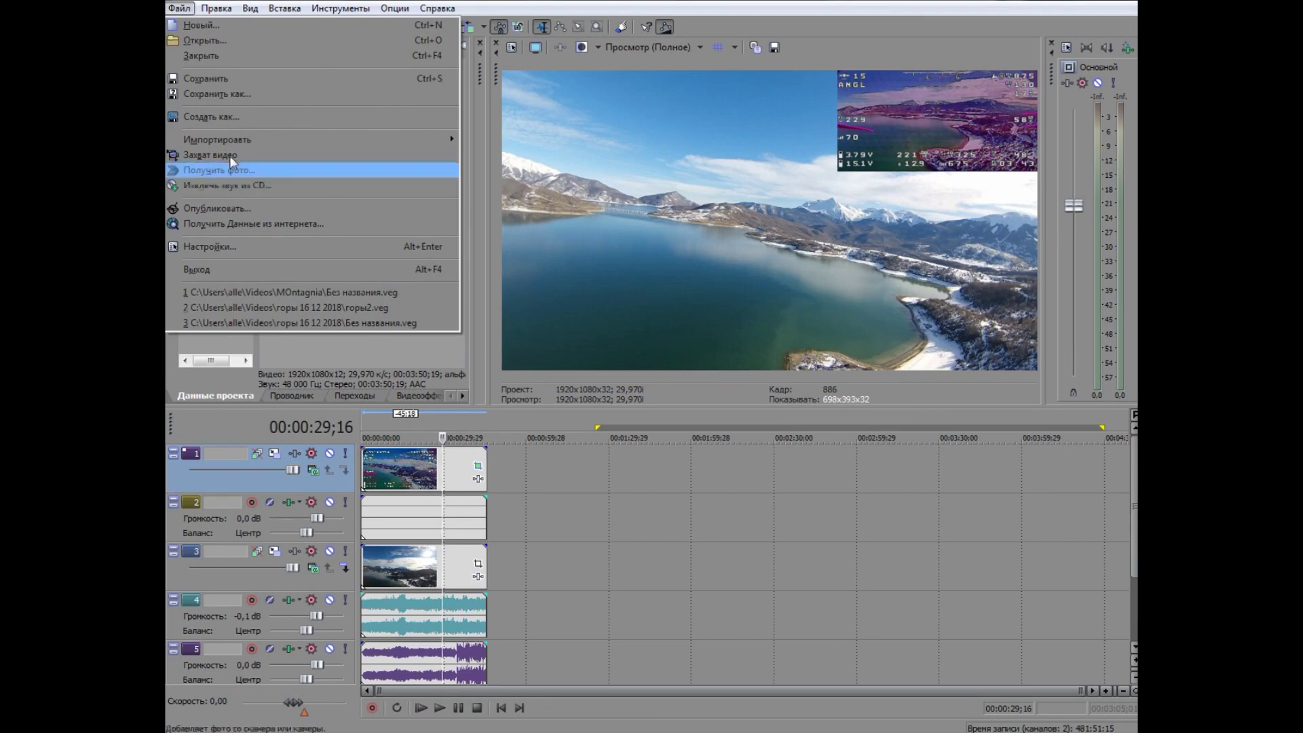
pyautogui.moveTo(235, 135)
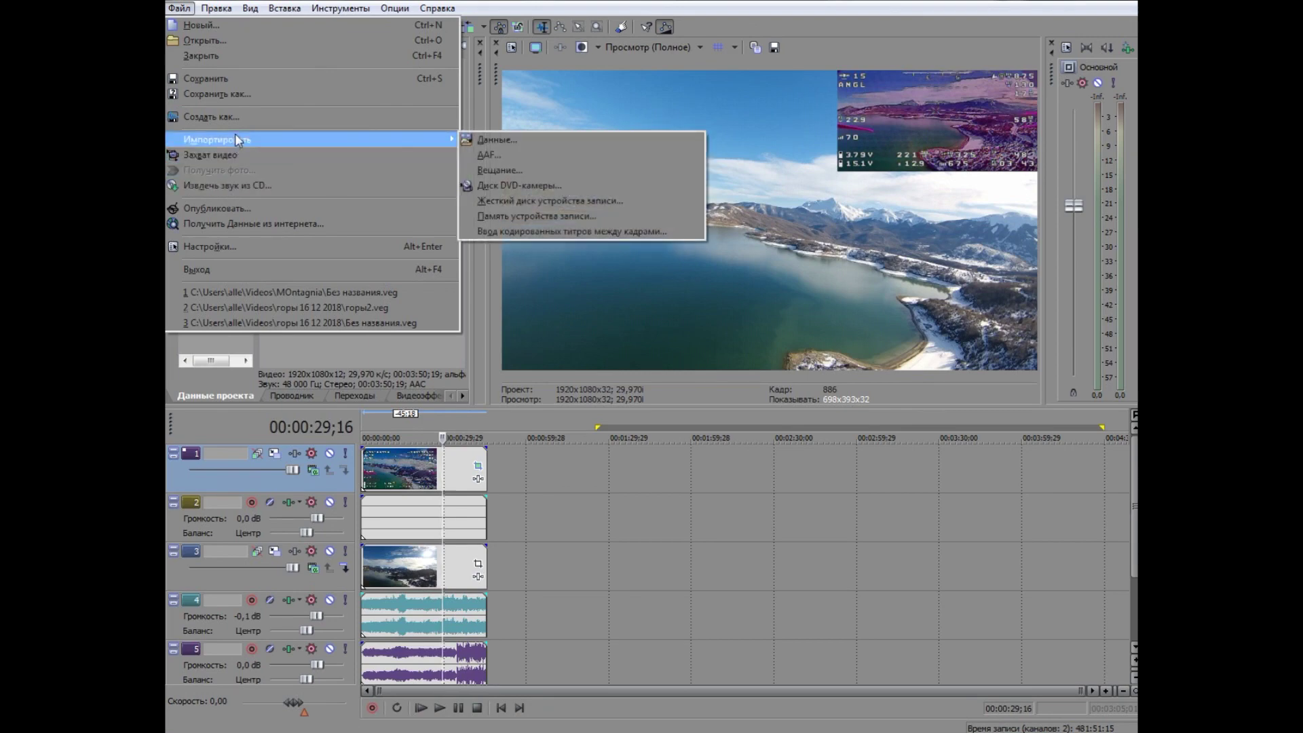
pyautogui.click(494, 140)
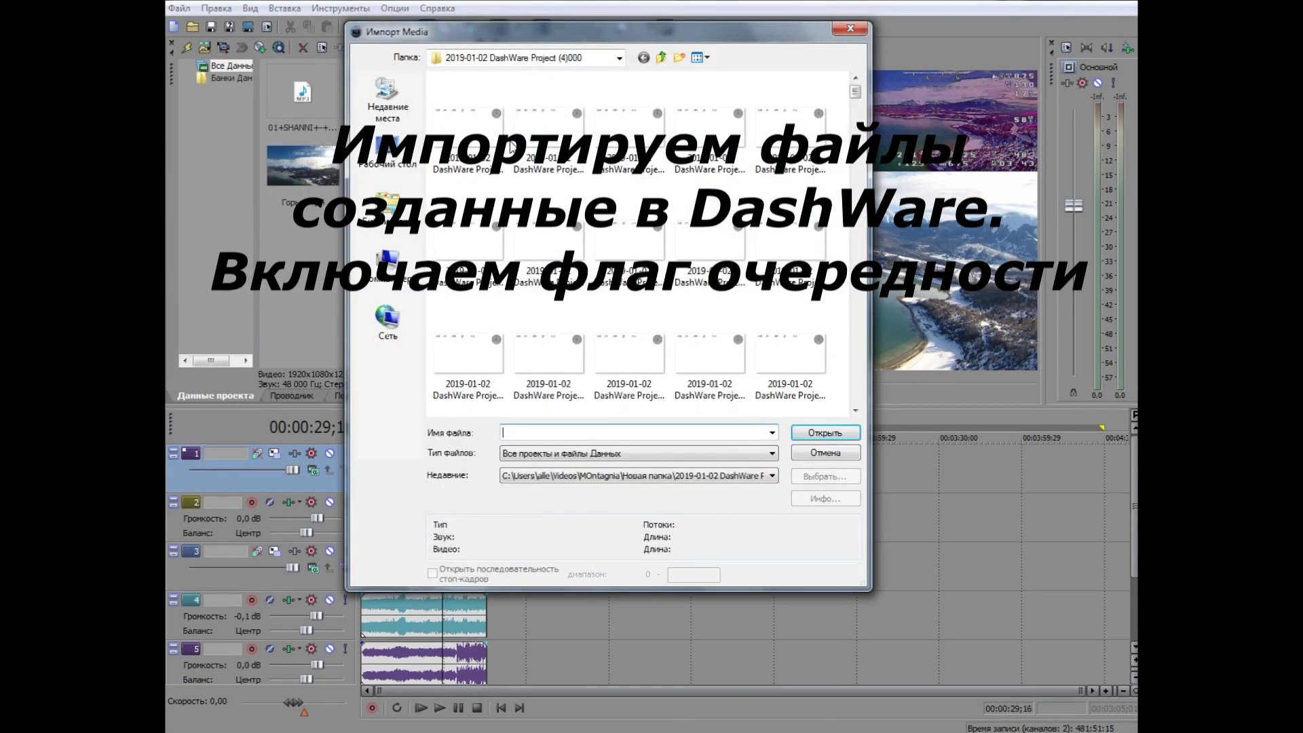
pyautogui.click(474, 132)
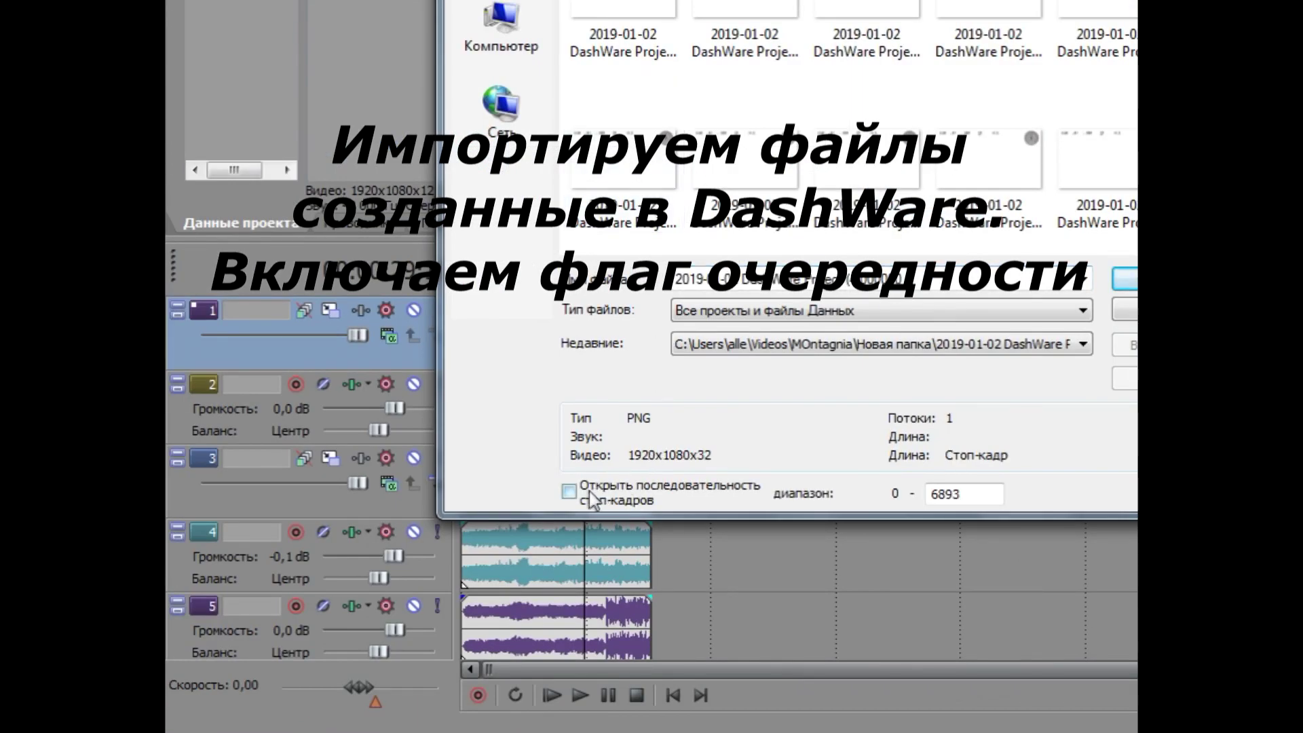
pyautogui.click(569, 491)
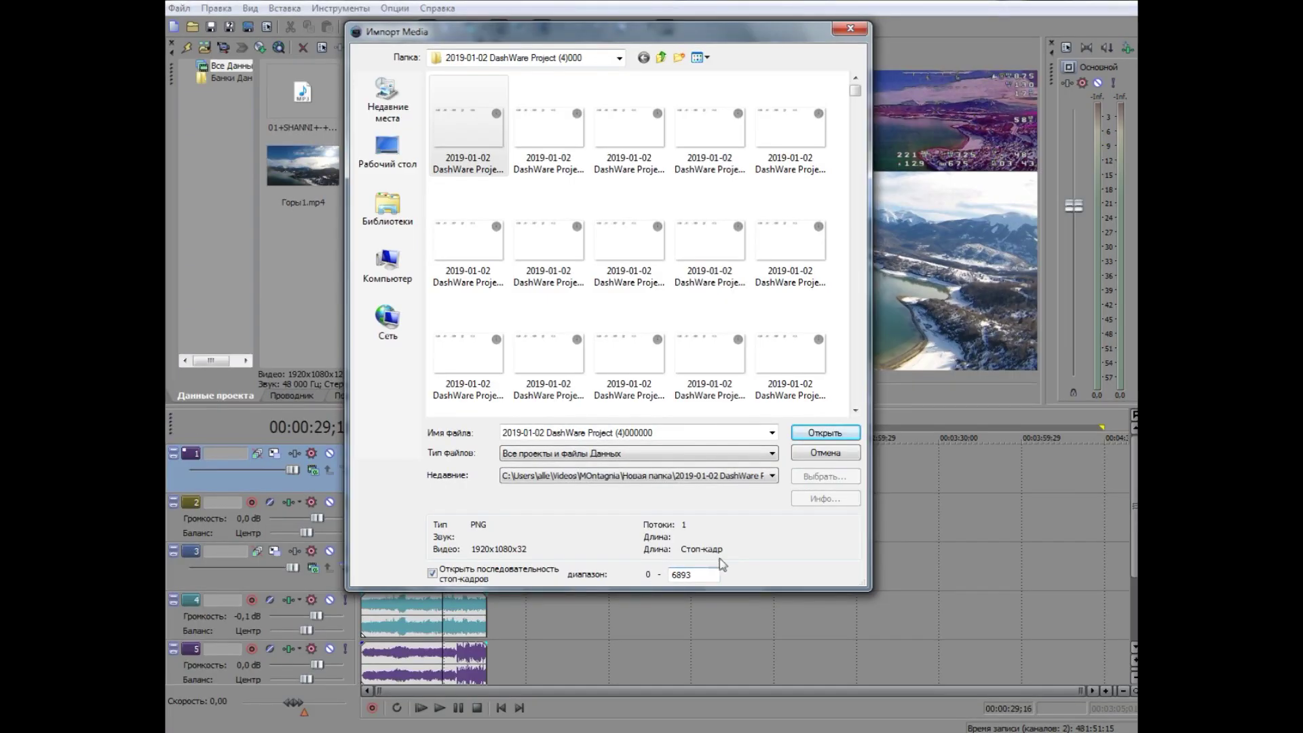
pyautogui.click(813, 434)
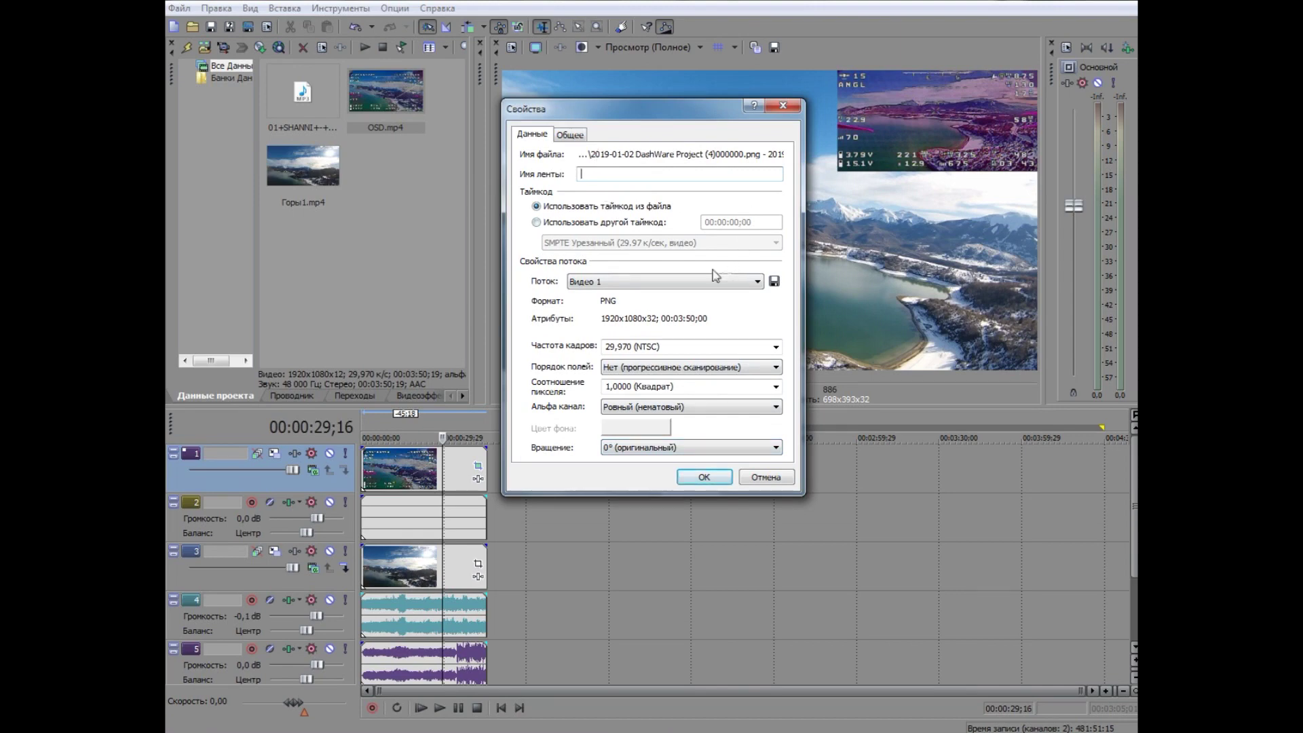
pyautogui.click(706, 477)
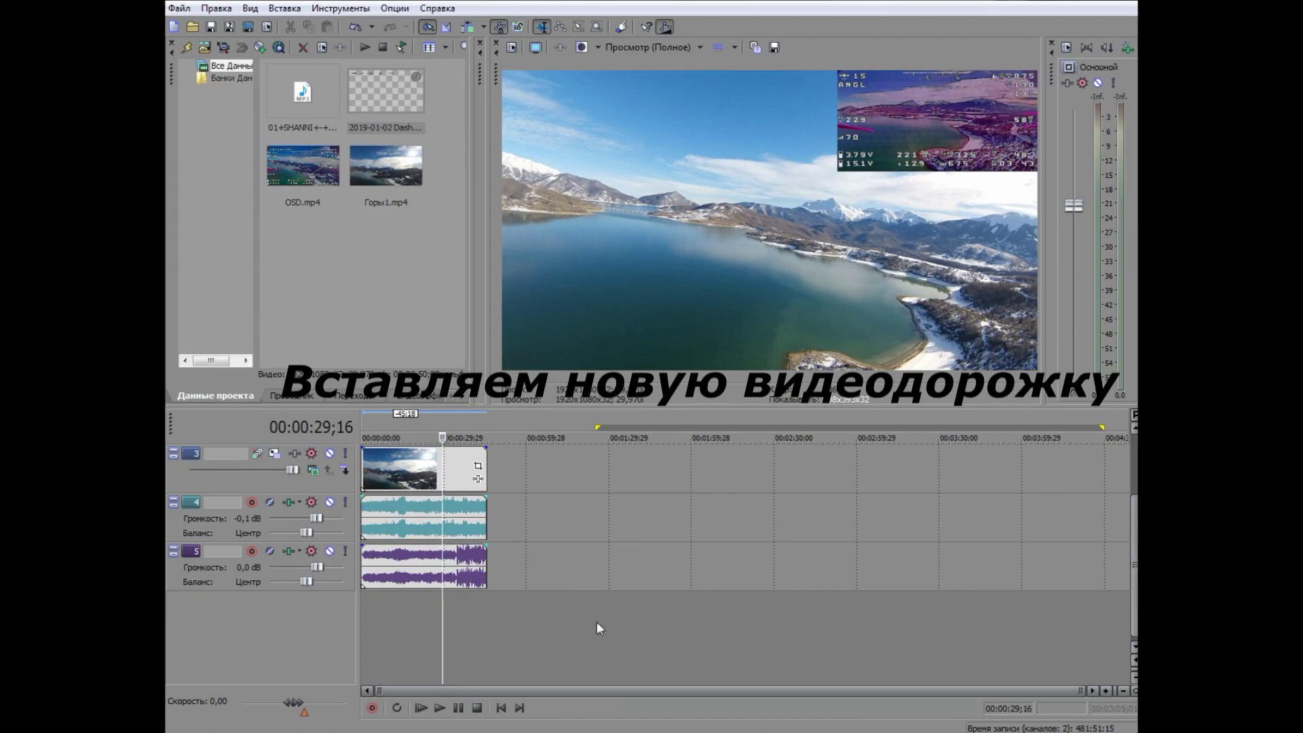
# Step: Insert a new video track above all others and place the imported DashWare image sequence at its start
pyautogui.rightClick(596, 621)
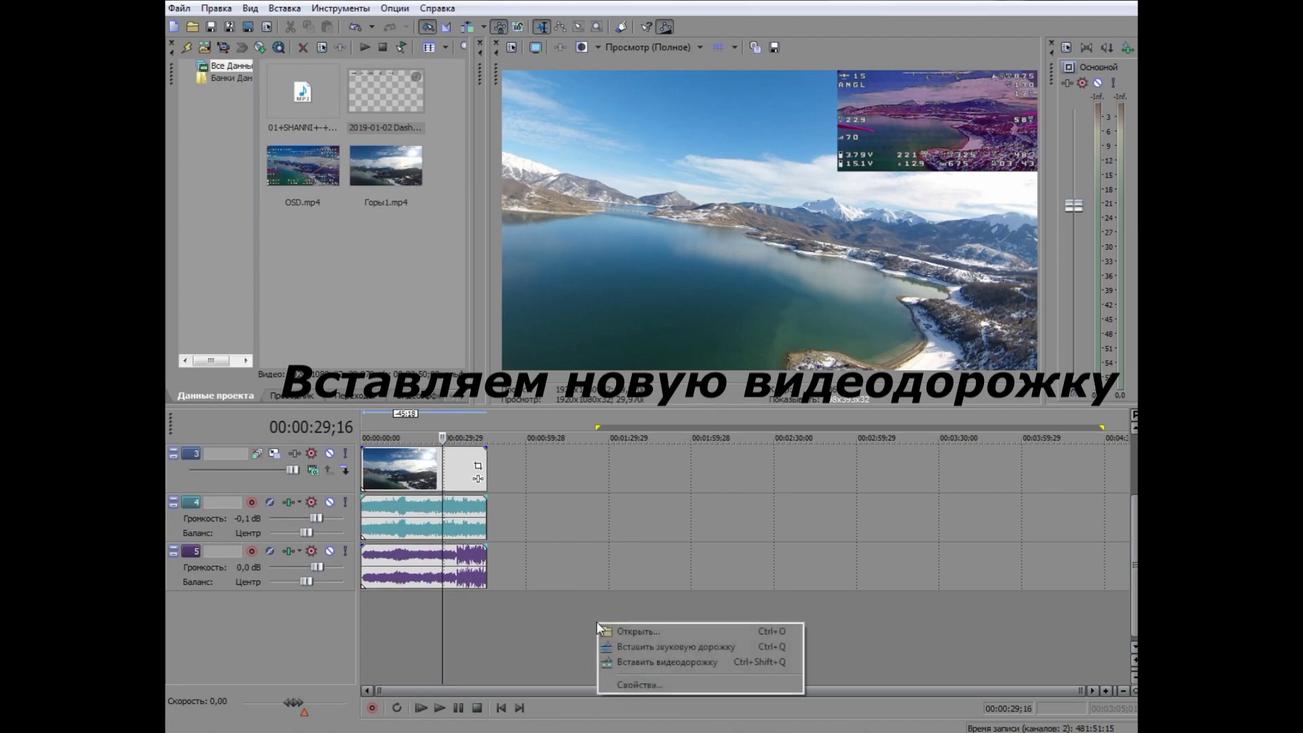
pyautogui.click(627, 661)
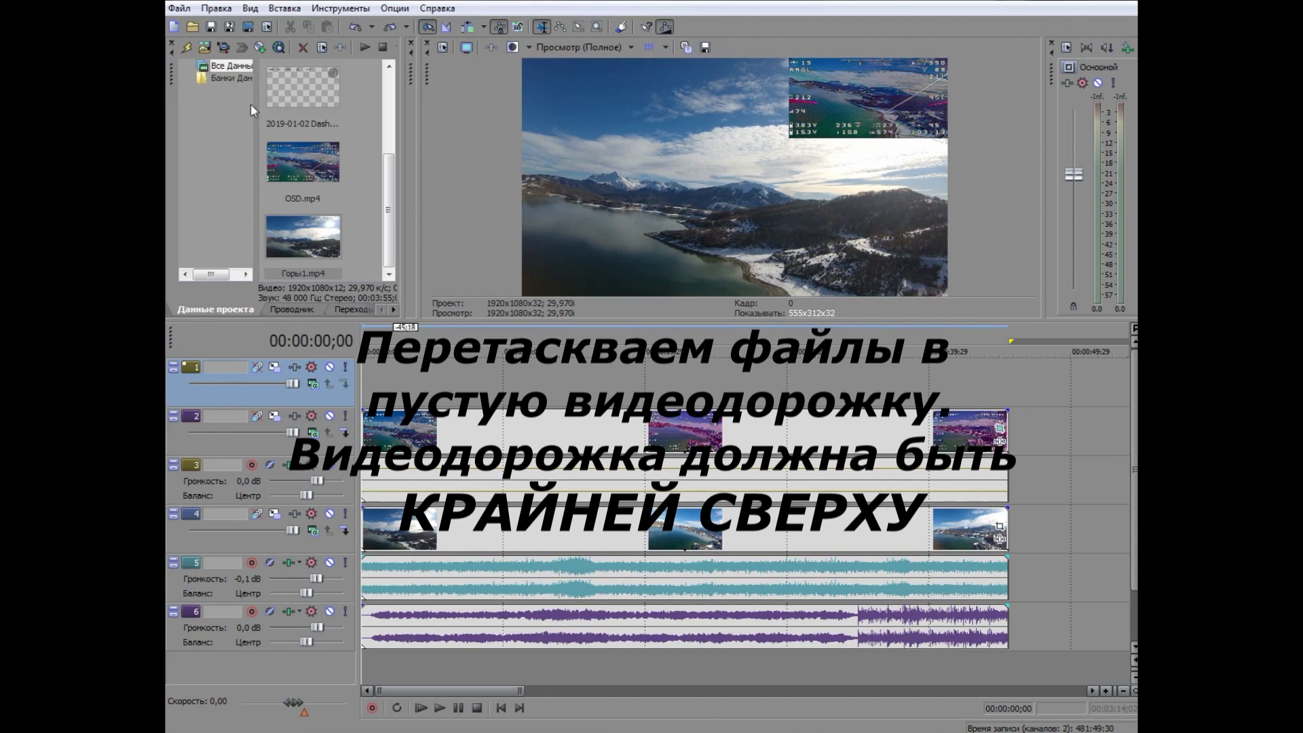
pyautogui.click(302, 88)
pyautogui.keyDown('shift'); pyautogui.click(302, 159); pyautogui.keyUp('shift')
pyautogui.moveTo(302, 160); pyautogui.dragTo(366, 370)
pyautogui.click(366, 232)
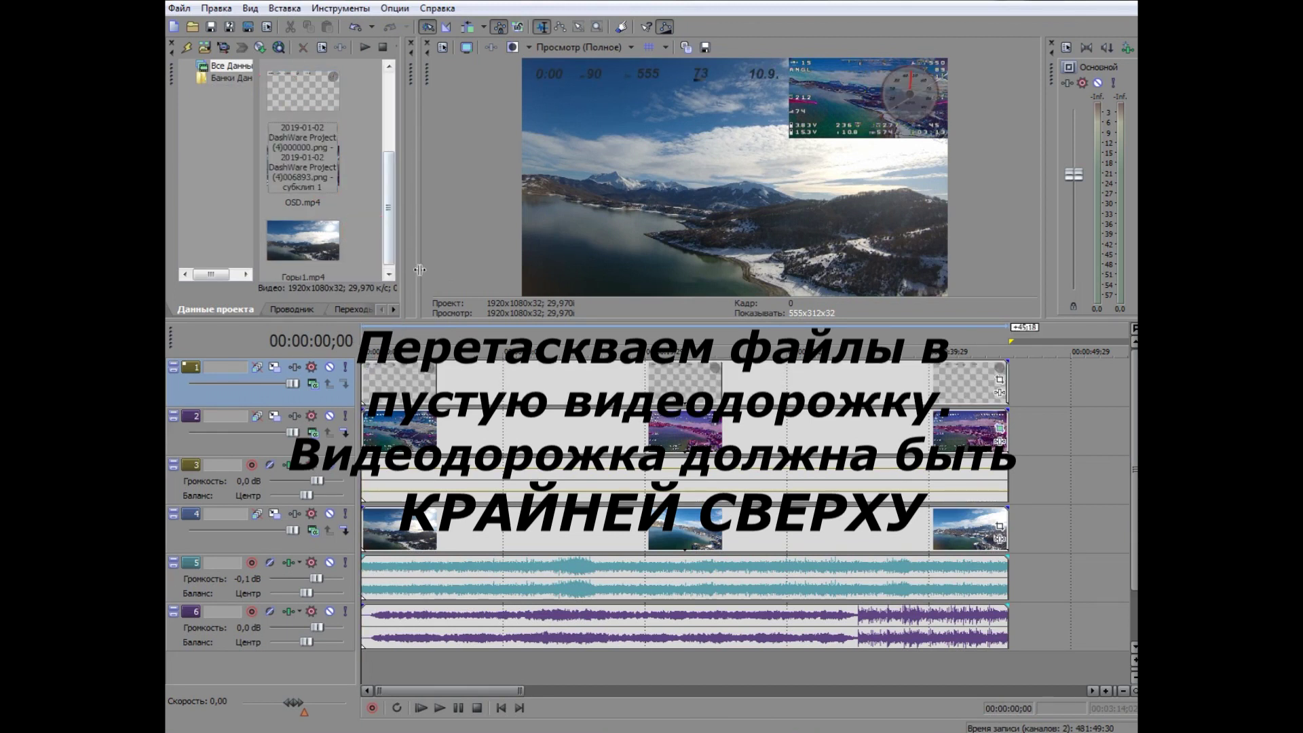
pyautogui.click(328, 239)
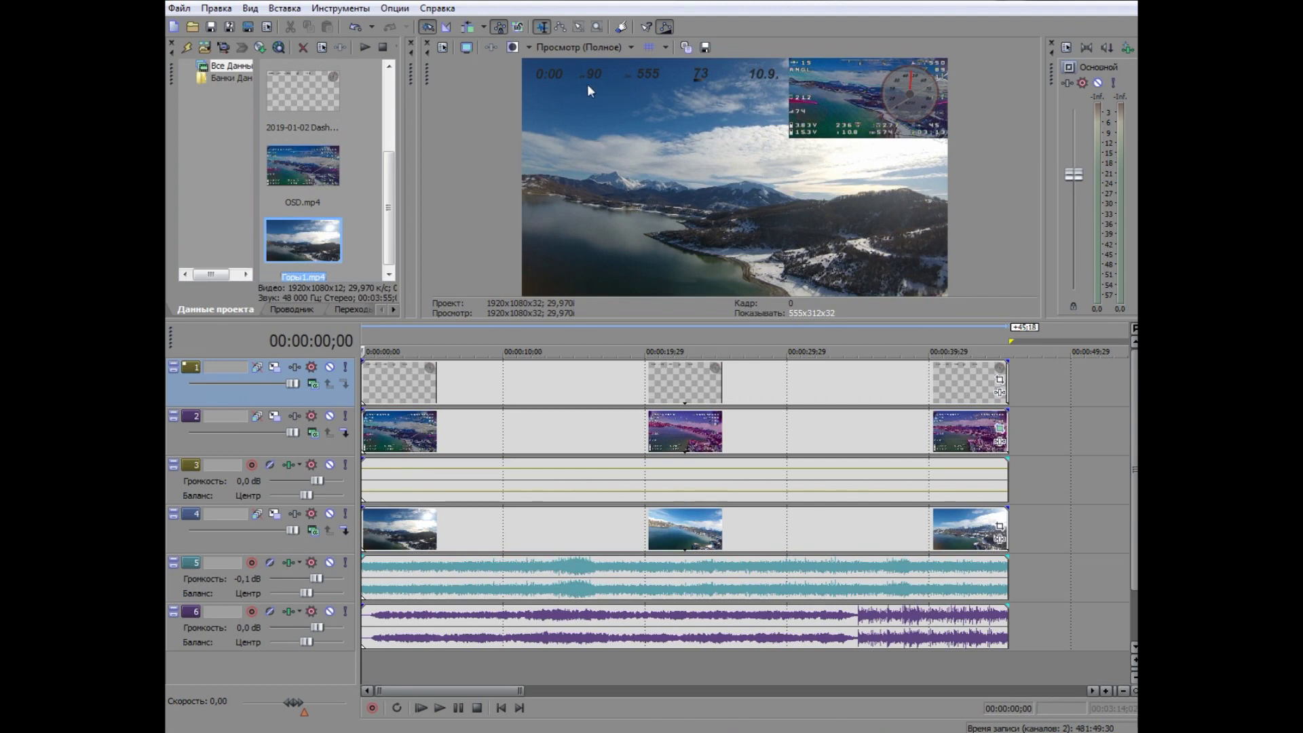
# Step: Enlarge the video preview and check the gauges' synchronization against the OSD video at several points between 20 and 25 seconds
pyautogui.doubleClick(429, 51)
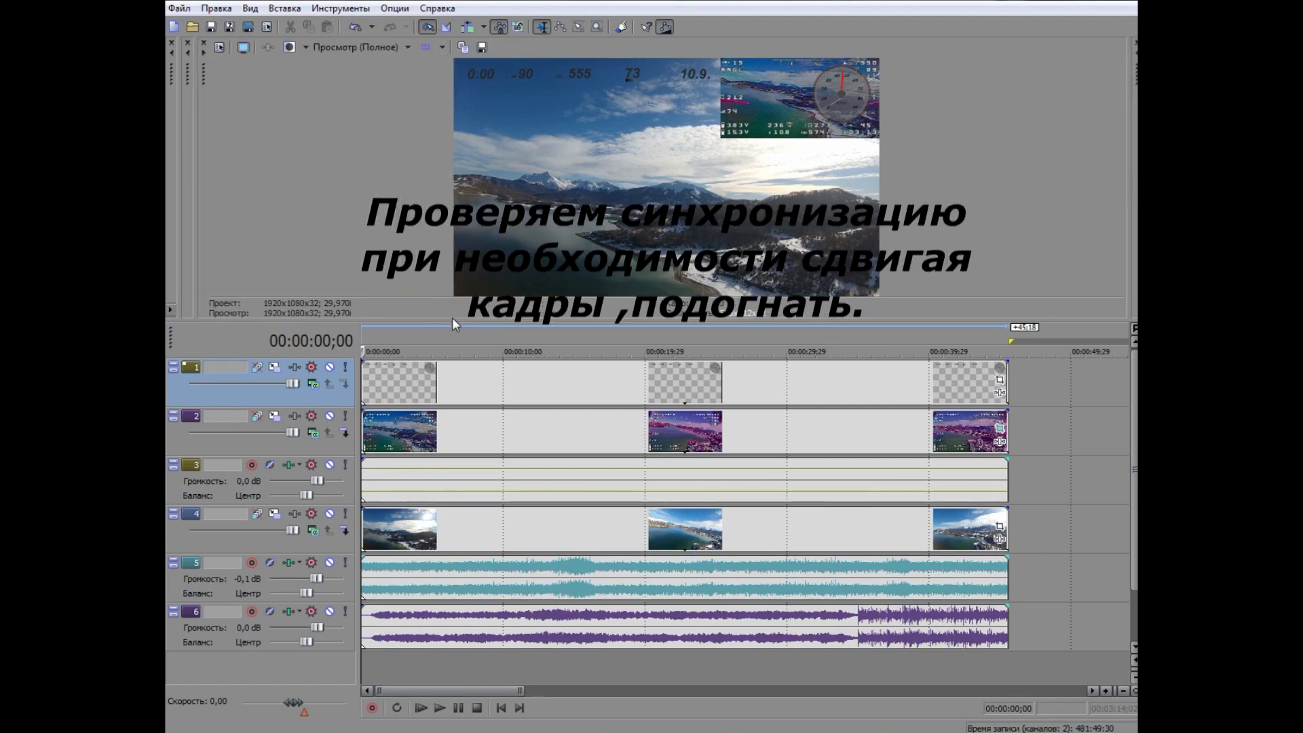
pyautogui.moveTo(453, 320); pyautogui.dragTo(437, 407)
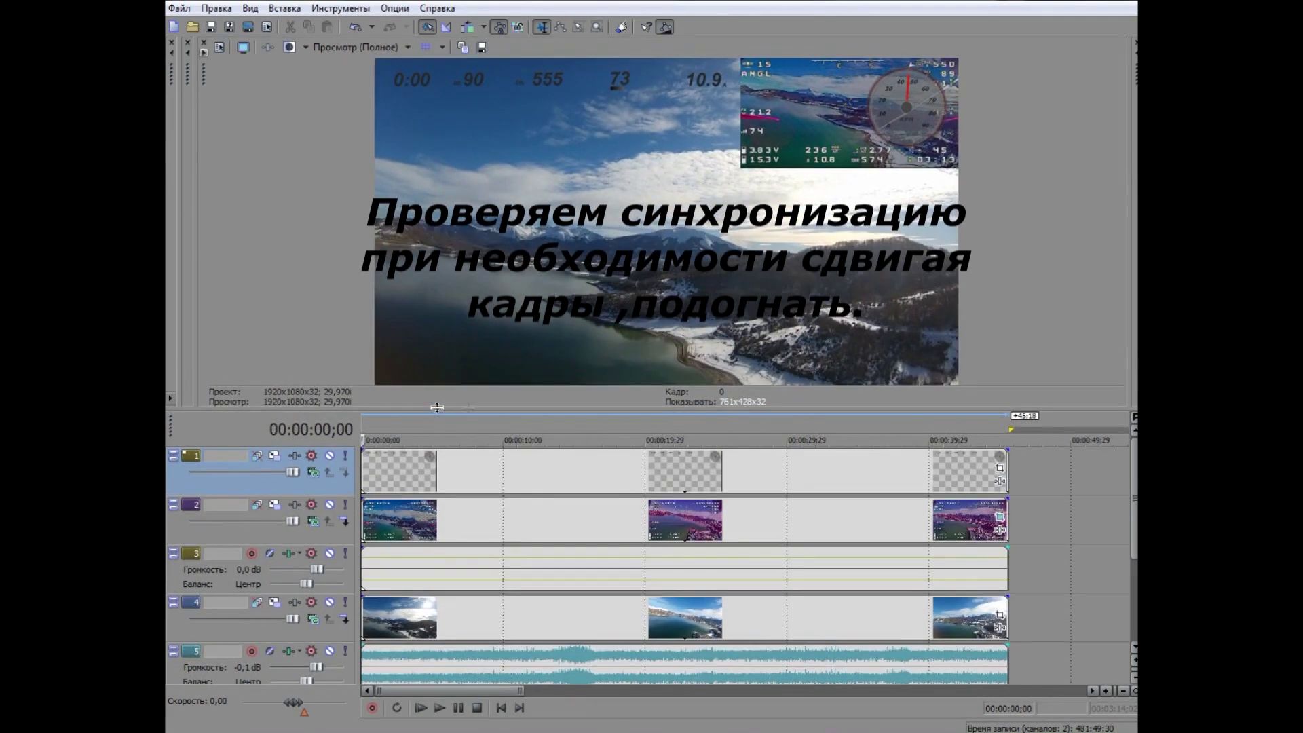
pyautogui.click(713, 433)
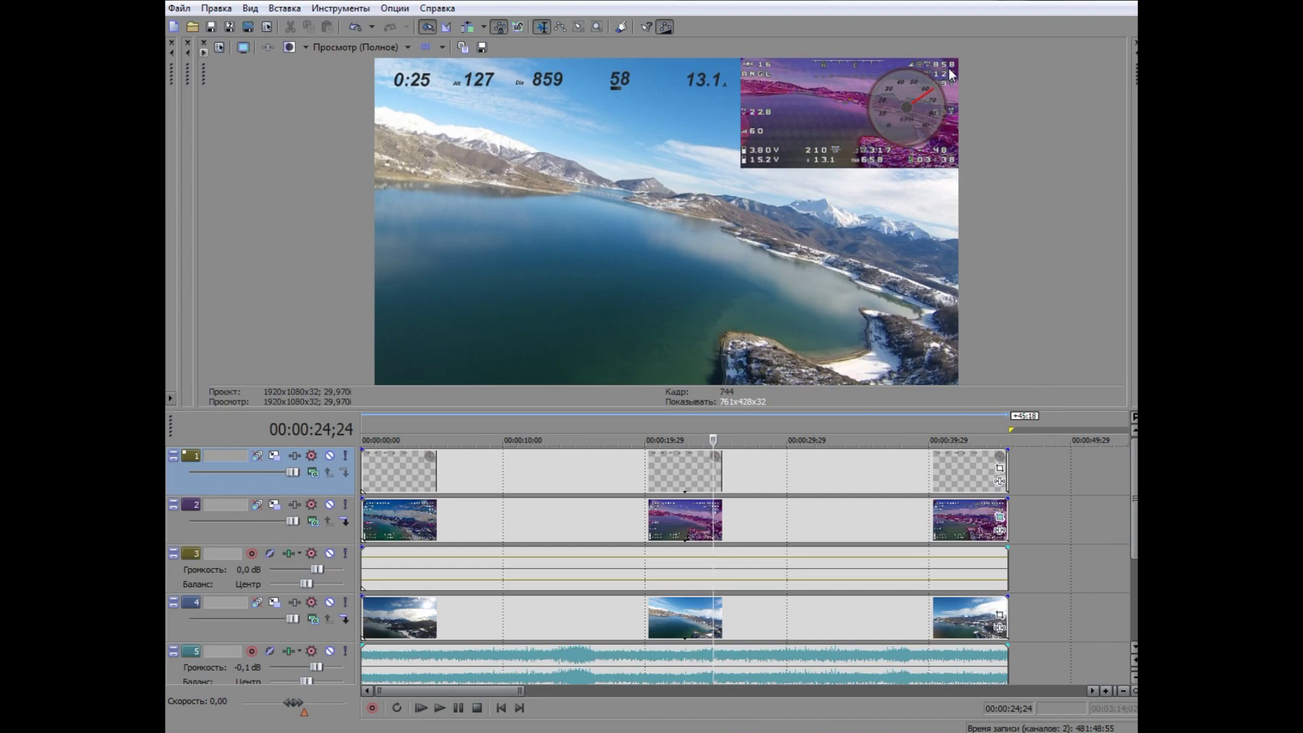
pyautogui.click(697, 425)
pyautogui.click(674, 421)
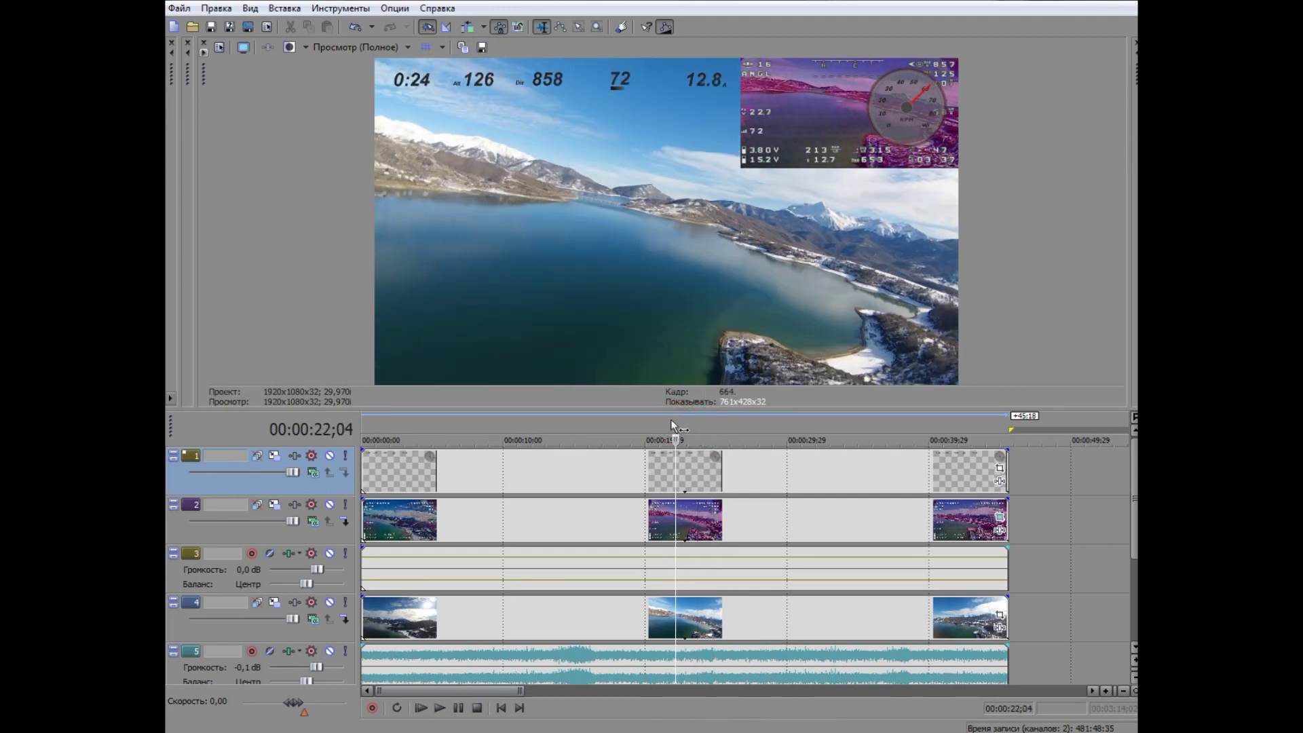
pyautogui.click(651, 421)
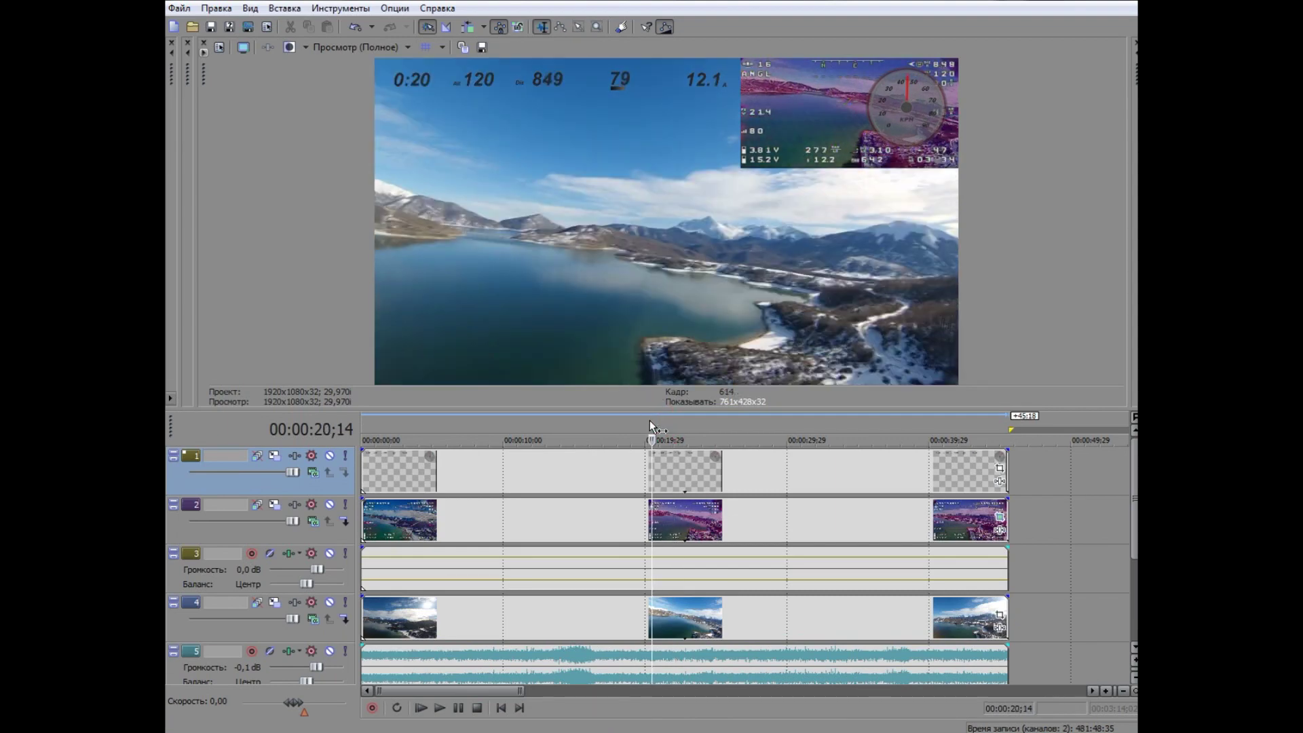
# Step: Delete the OSD video clip, together with its grouped audio, from the timeline
pyautogui.click(536, 532)
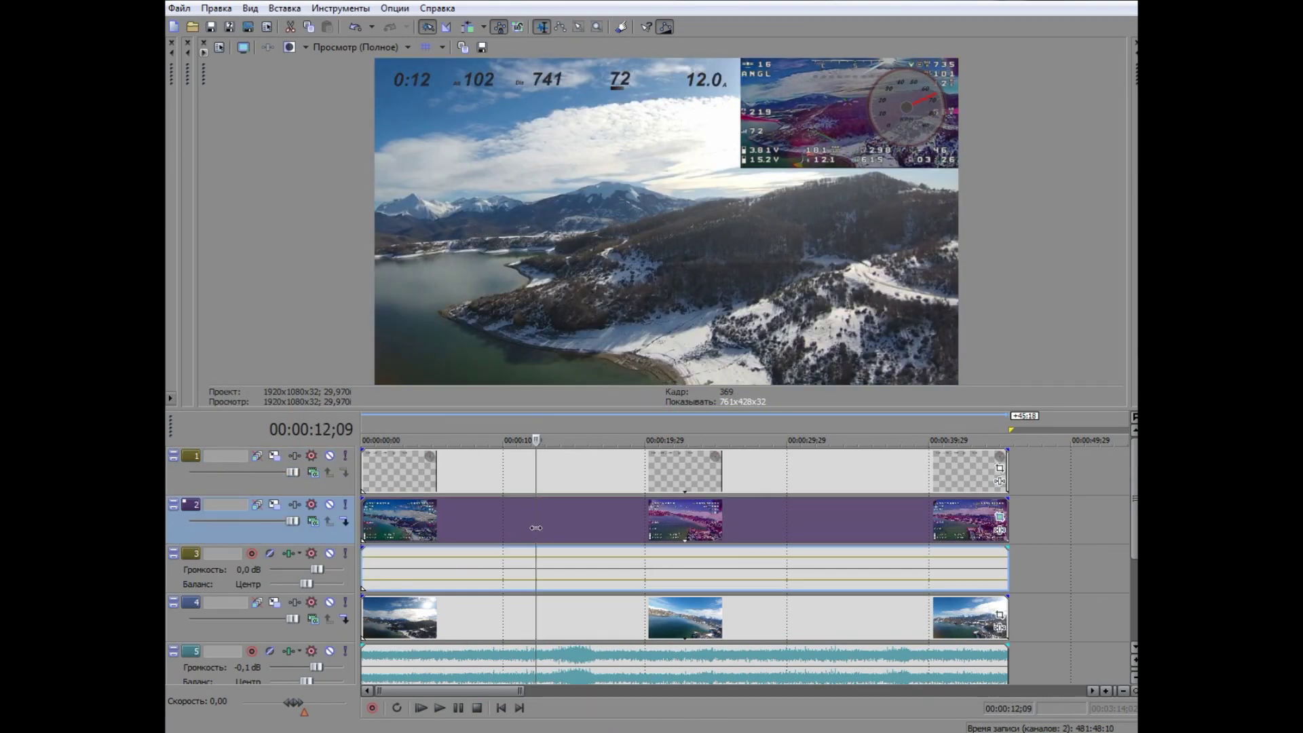
pyautogui.rightClick(553, 521)
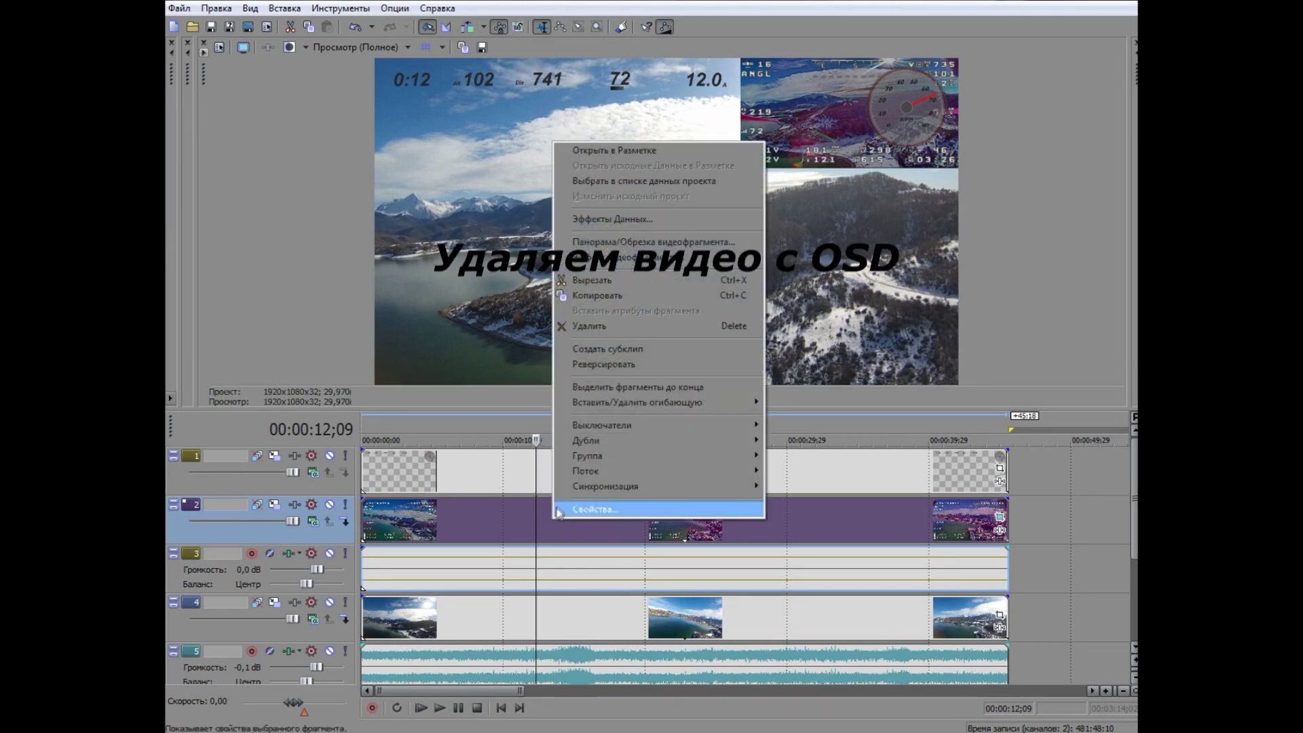
pyautogui.click(602, 325)
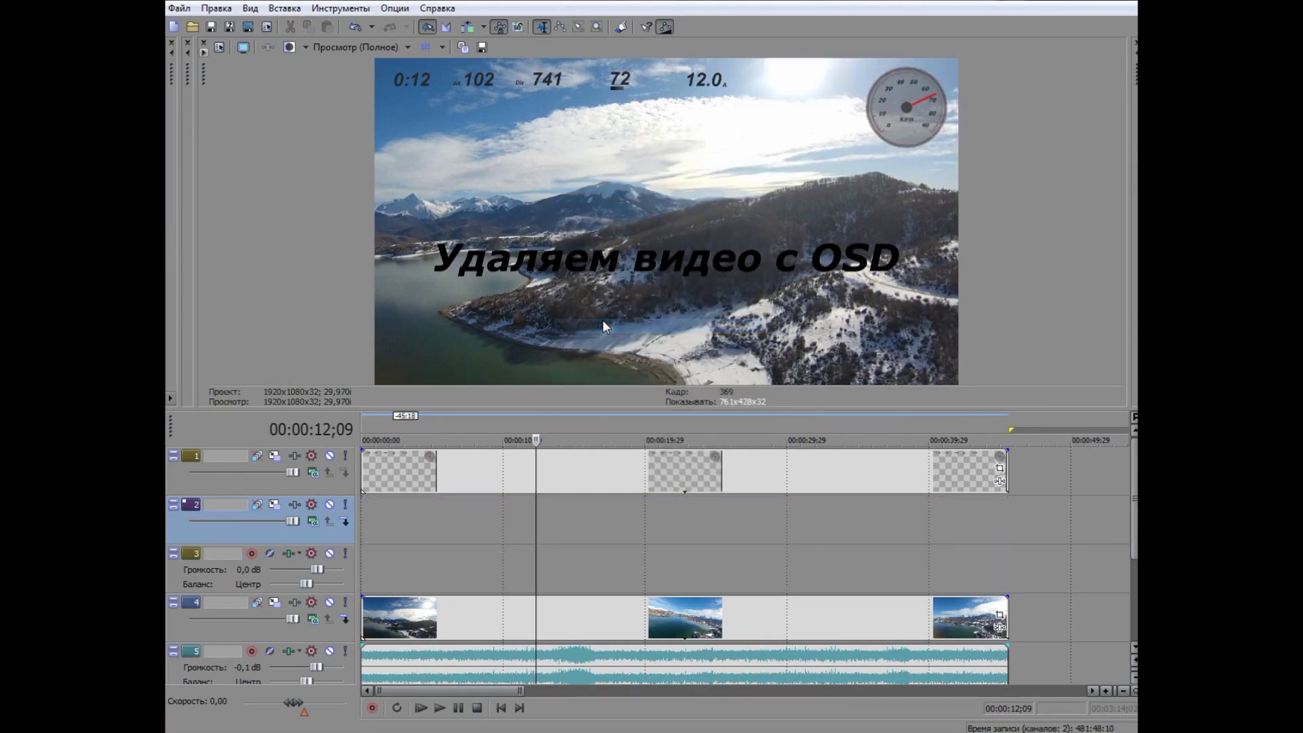
# Step: Delete the empty video track and the empty audio track that held the OSD clip
pyautogui.rightClick(454, 526)
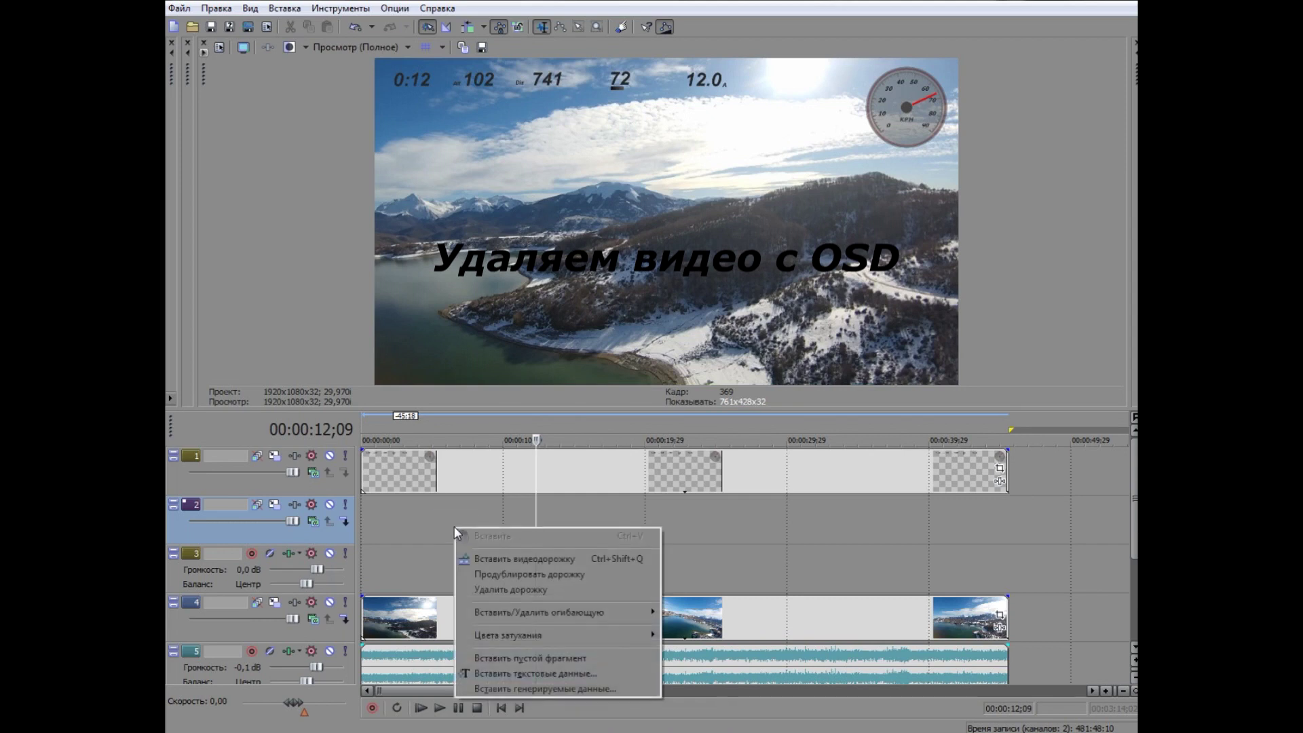
pyautogui.click(375, 532)
pyautogui.rightClick(374, 532)
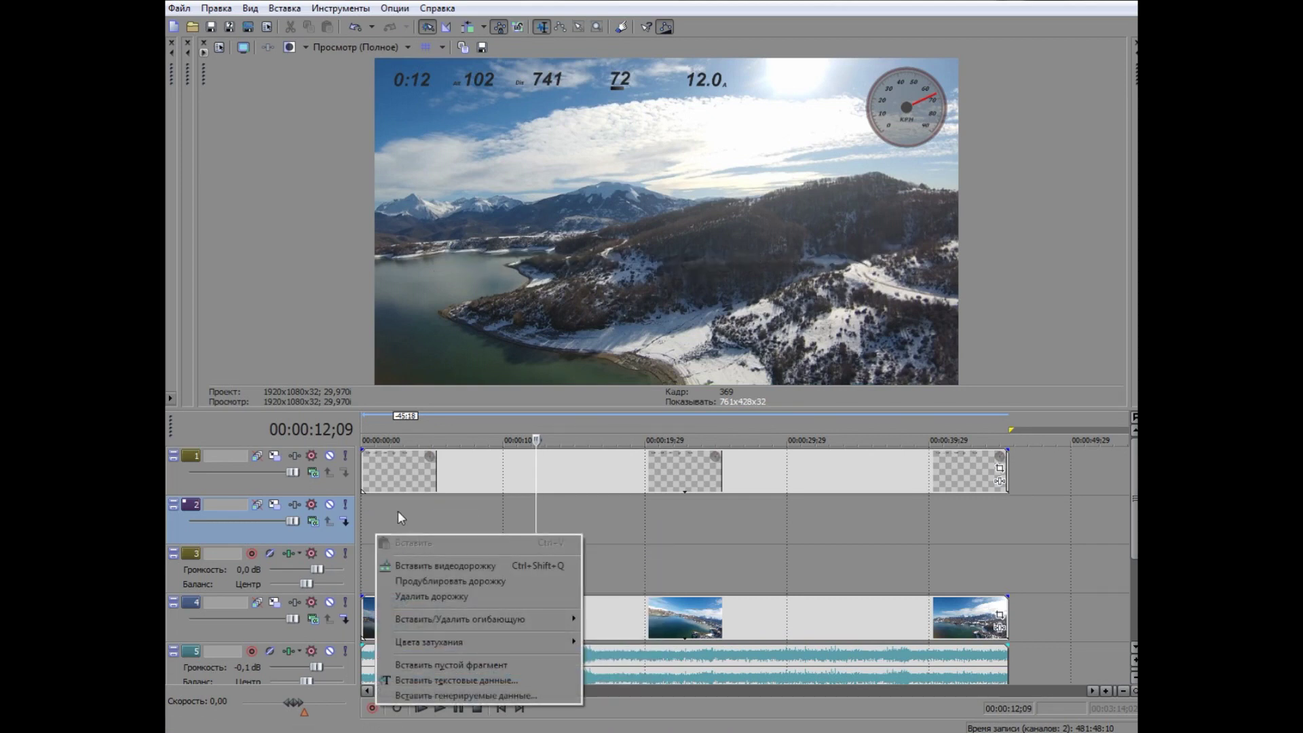
pyautogui.click(426, 597)
pyautogui.rightClick(413, 520)
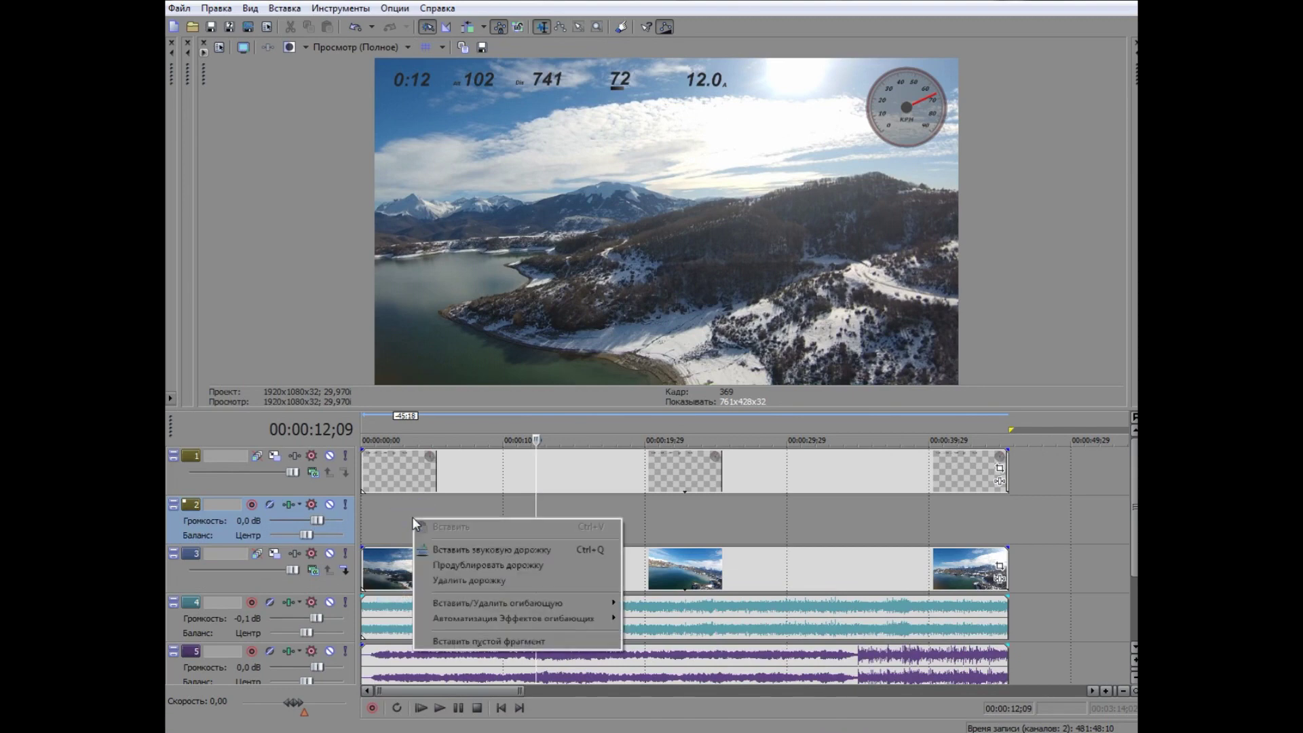
pyautogui.click(441, 580)
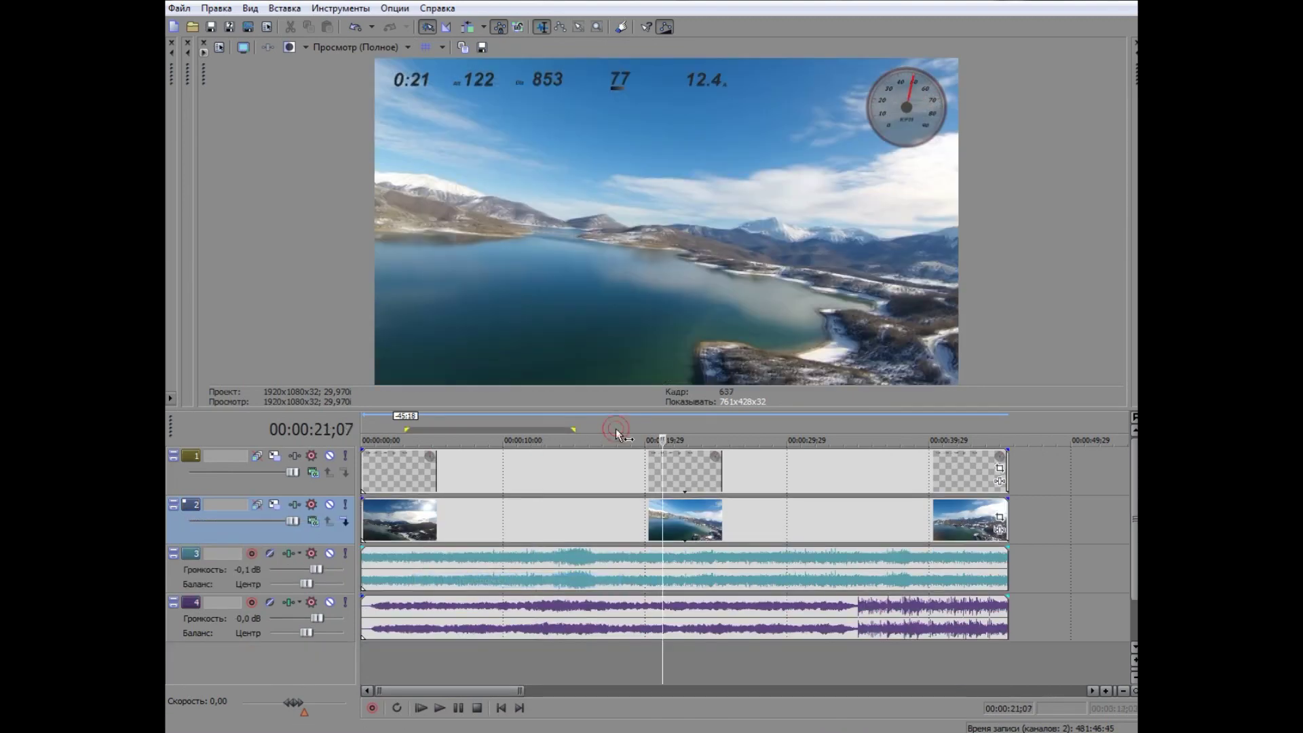
# Step: Select the whole project length and render it as 123 in the MOntagnia folder, using Sony AVC/AAC with the AVCHD 1920x1080-60i template
pyautogui.doubleClick(616, 428)
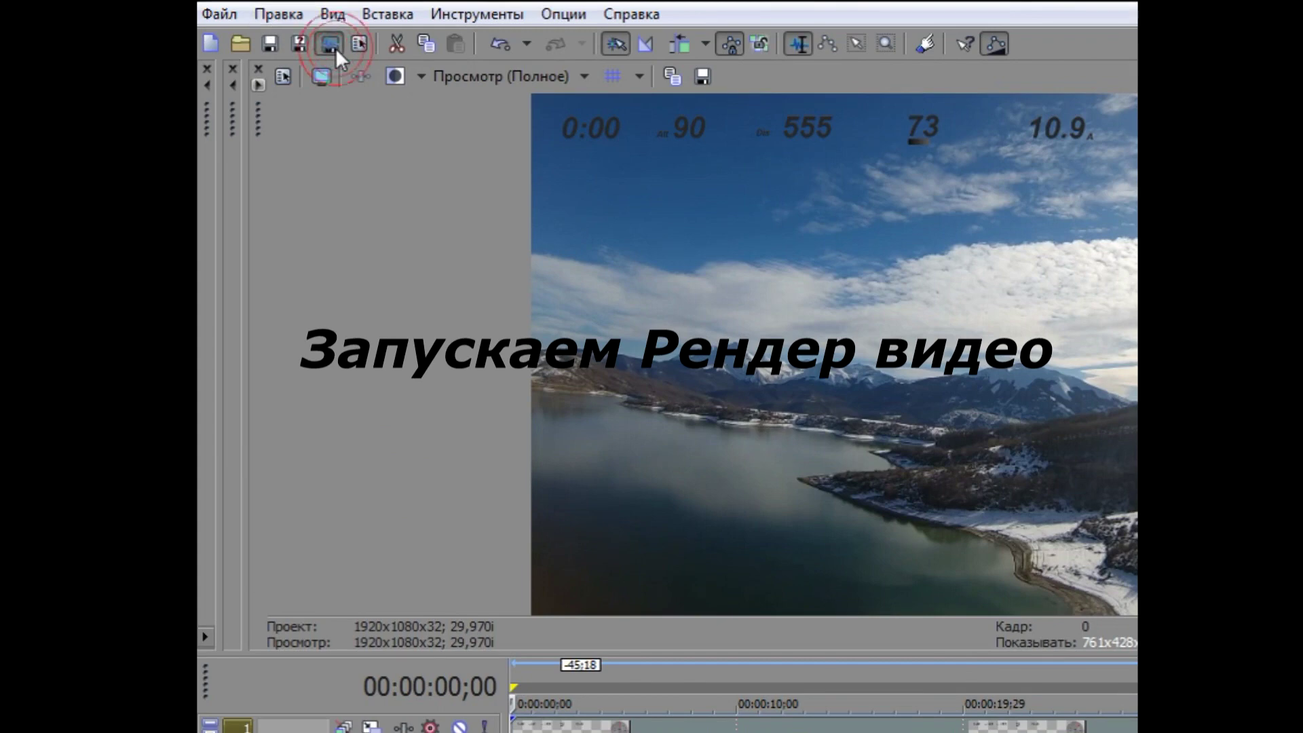
pyautogui.click(334, 46)
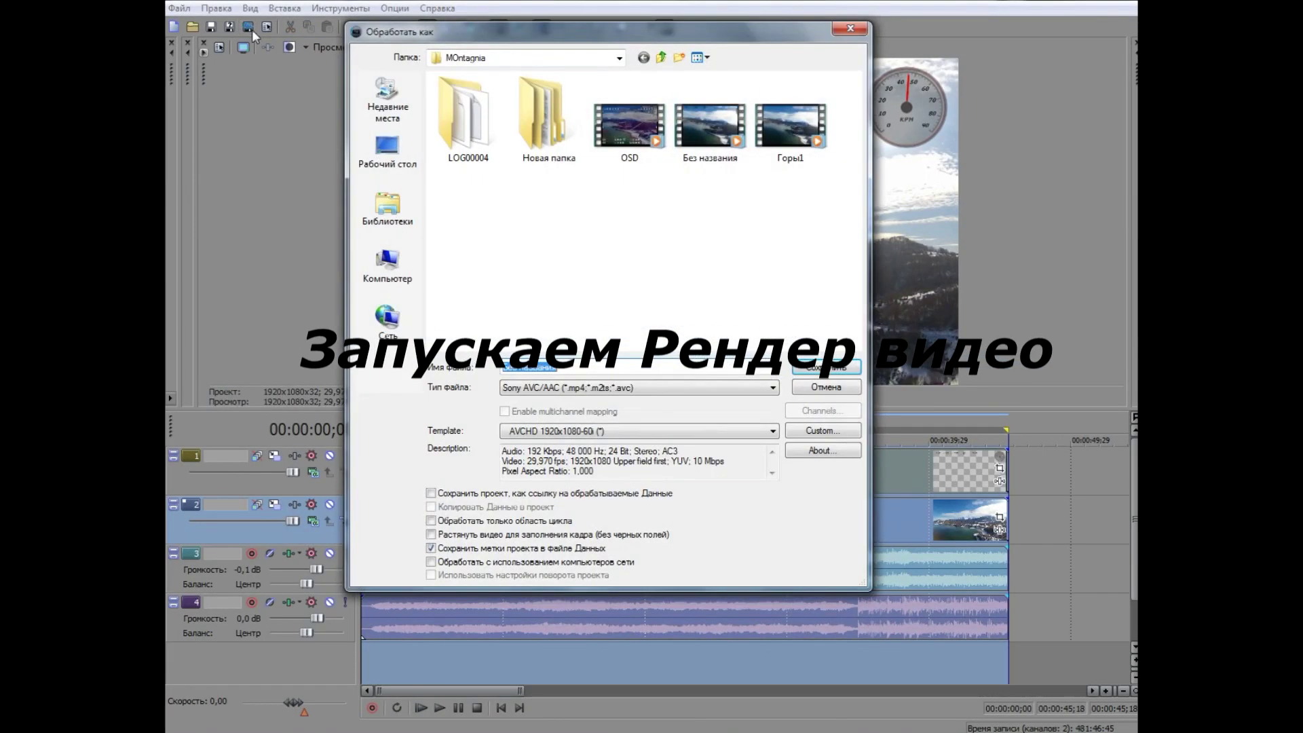
pyautogui.click(623, 363)
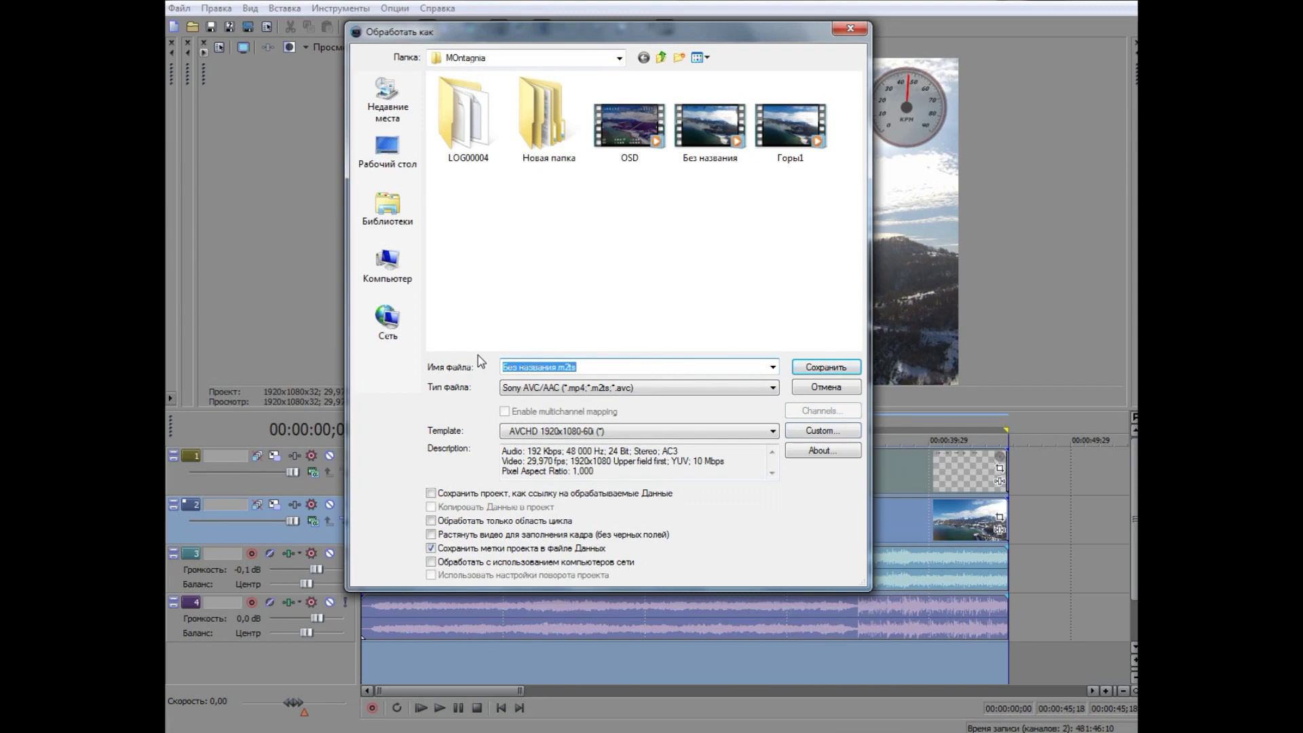
pyautogui.write('123')
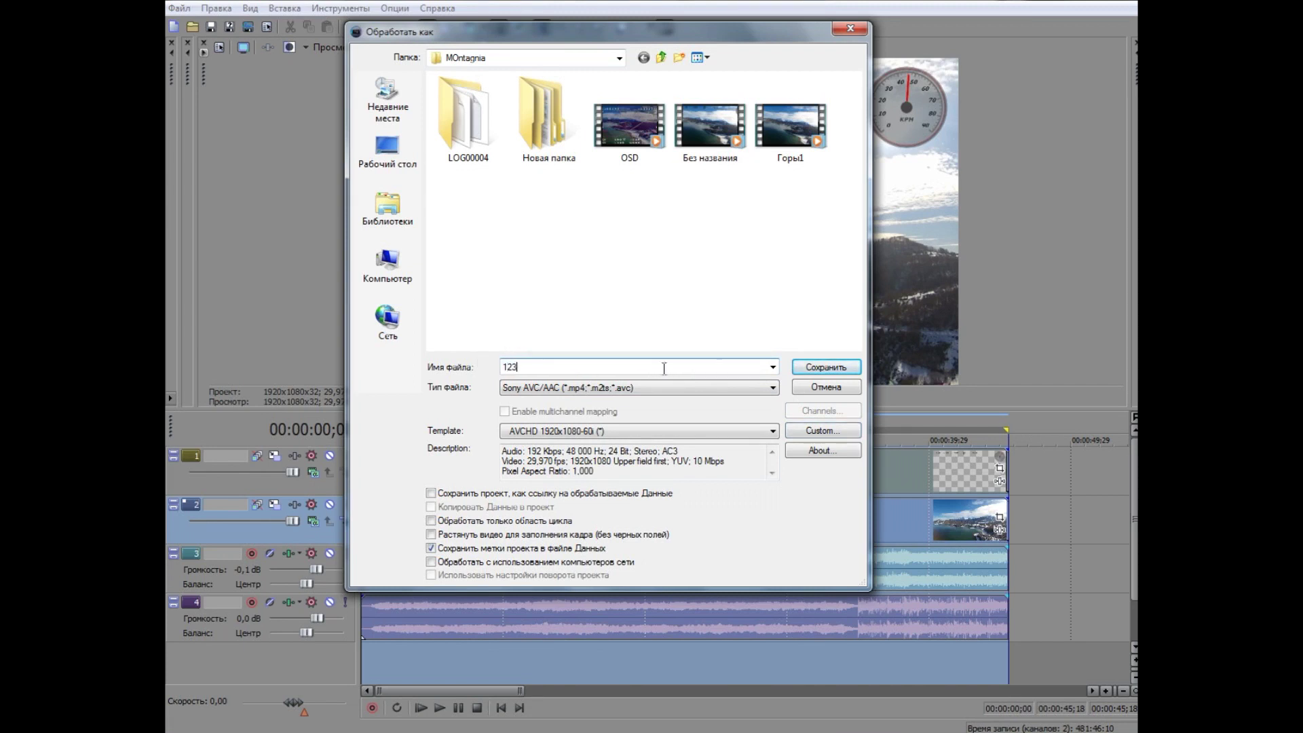
pyautogui.click(826, 367)
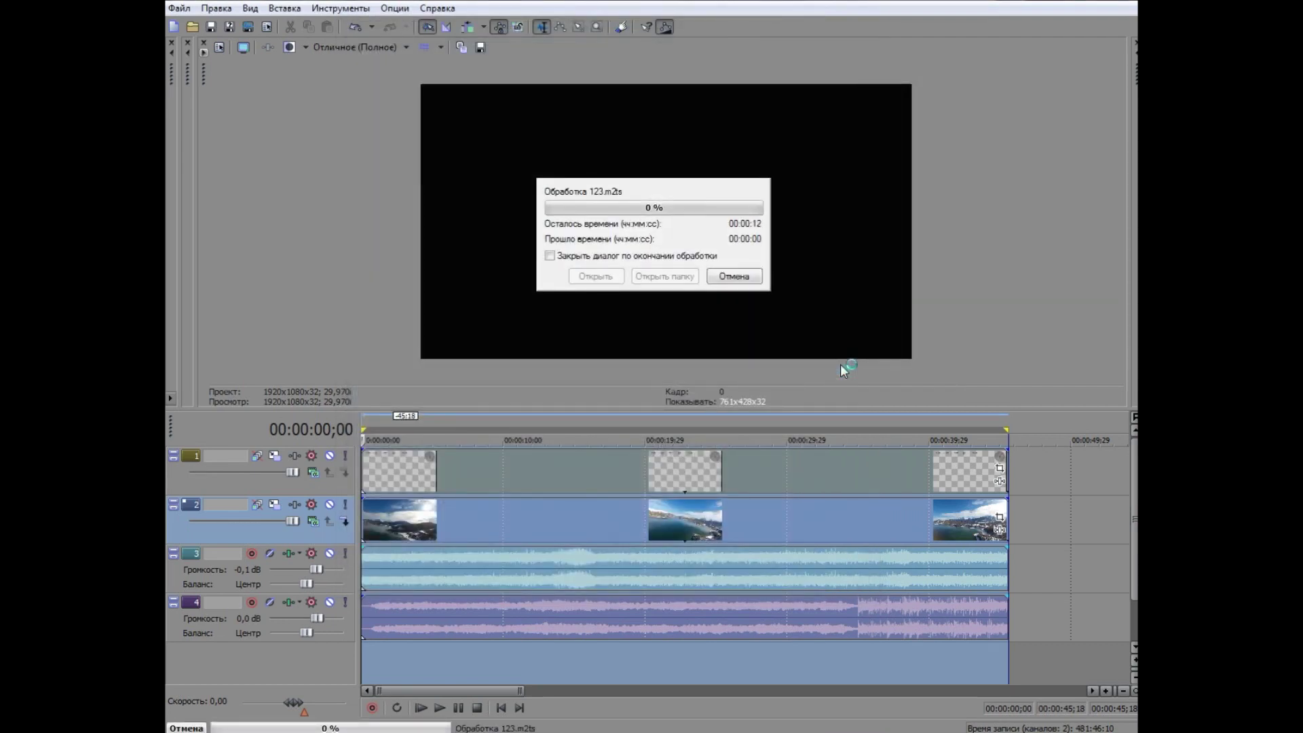